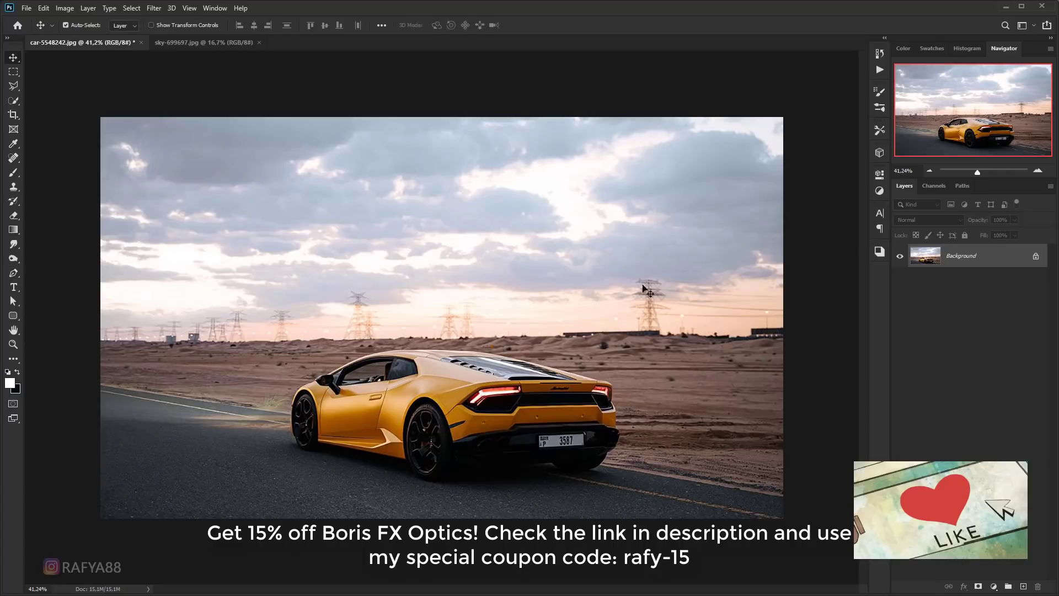
- Duplicate the Background layer with Ctrl+J and hide the original Background layer
{"action": "scroll", "coordinate": [607, 301], "scroll_direction": "down", "scroll_amount": 2}
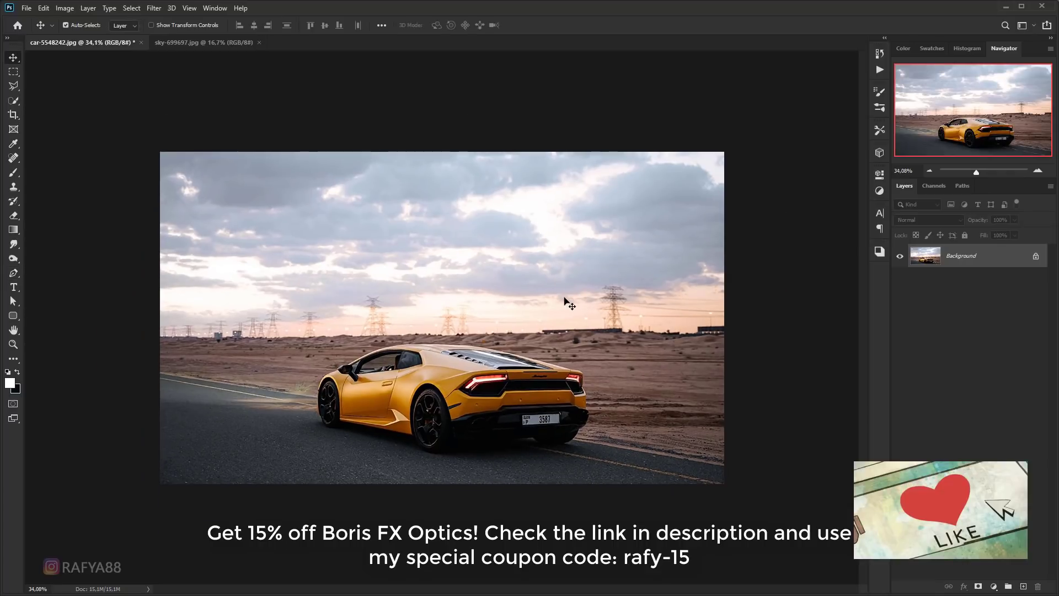
{"action": "scroll", "coordinate": [564, 298], "scroll_direction": "up", "scroll_amount": 1}
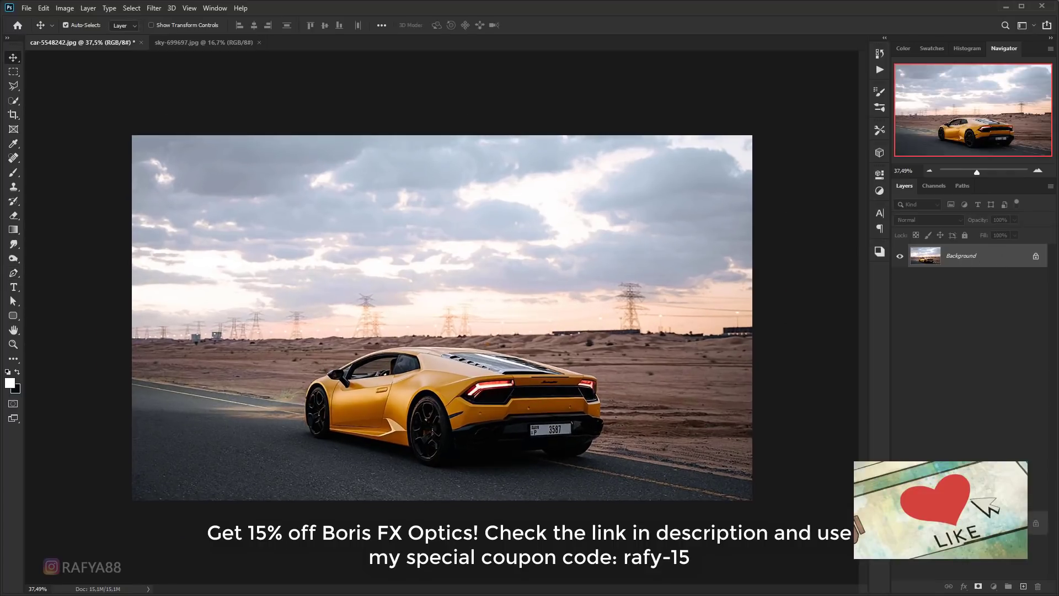
{"action": "key", "text": "ctrl+j"}
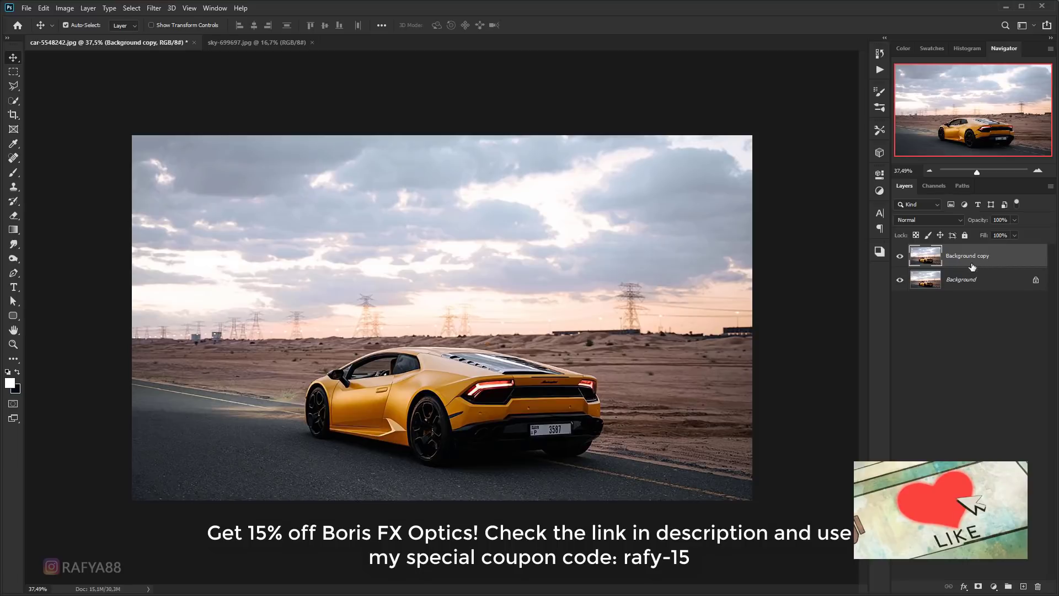
{"action": "left_click", "coordinate": [899, 282]}
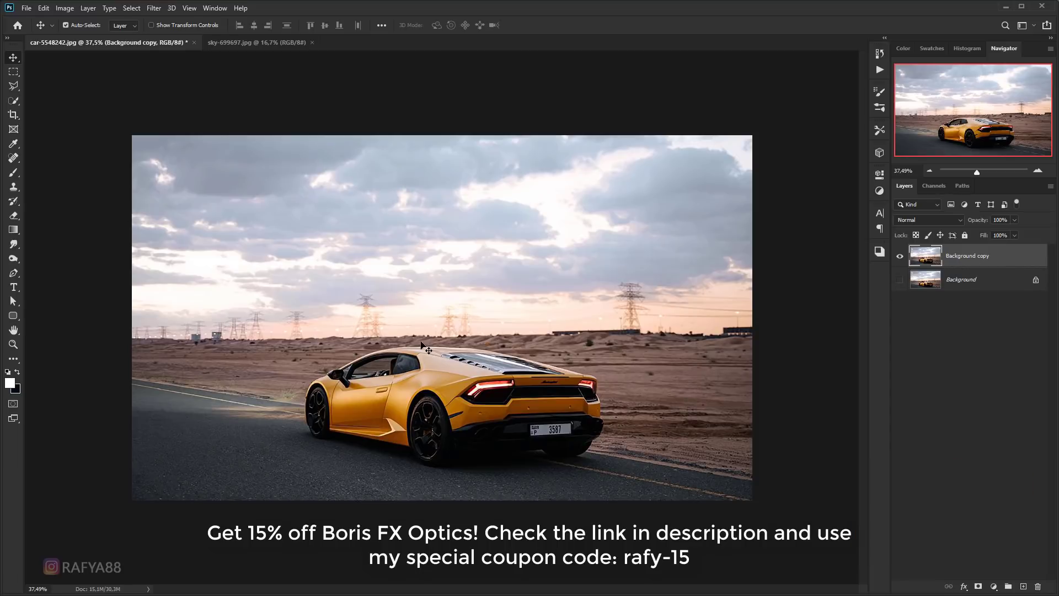
- Zoom in on the car and switch to the Pen tool
{"action": "key", "text": "z"}
{"action": "scroll", "coordinate": [387, 375], "scroll_direction": "up", "scroll_amount": 8}
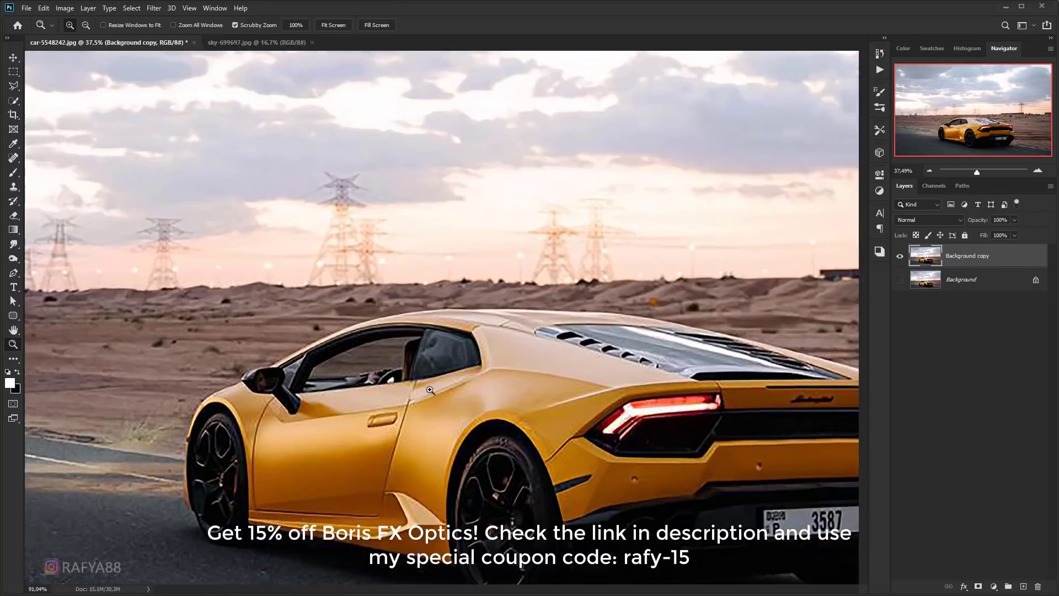
{"action": "key", "text": "v"}
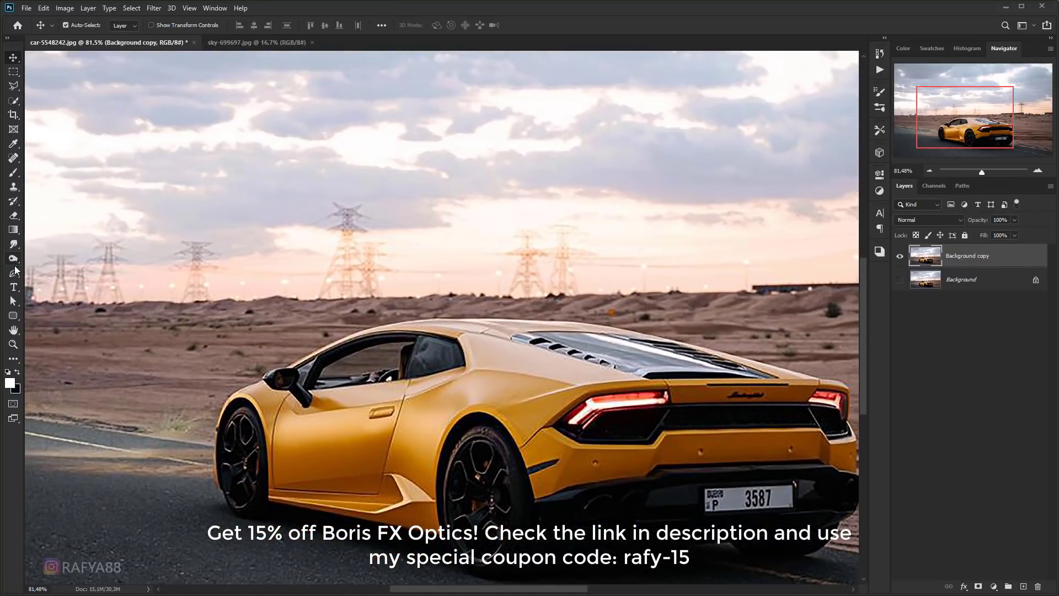
{"action": "left_click", "coordinate": [15, 272]}
- Turn the traced Pen path around the yellow car into a selection with Make Selection
{"action": "scroll", "coordinate": [202, 426], "scroll_direction": "up", "scroll_amount": 3}
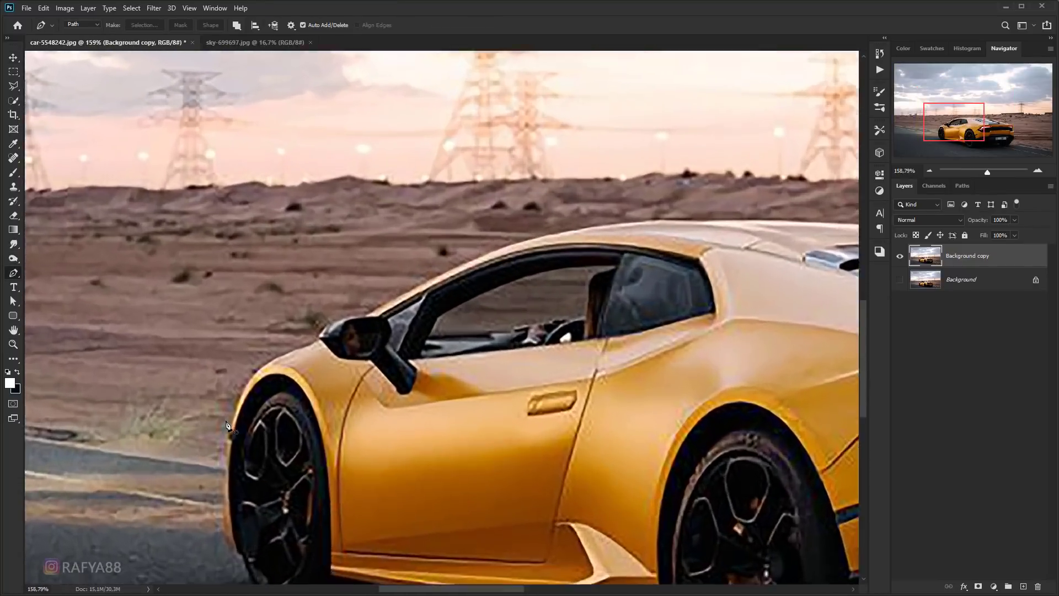
{"action": "scroll", "coordinate": [221, 358], "scroll_direction": "up", "scroll_amount": 3}
{"action": "scroll", "coordinate": [257, 262], "scroll_direction": "up", "scroll_amount": 2}
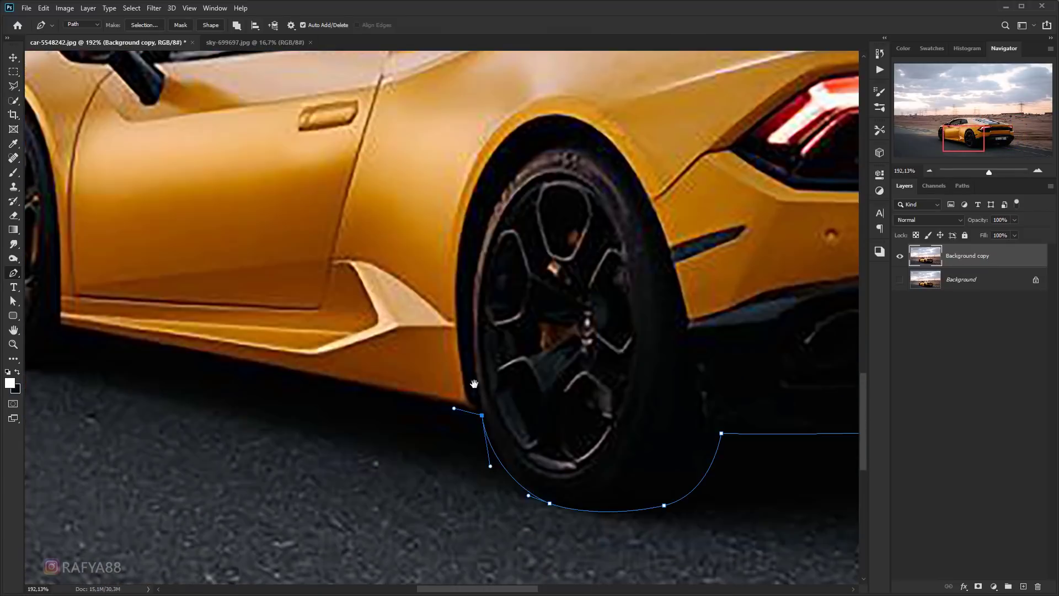
{"action": "key", "text": "ctrl+0"}
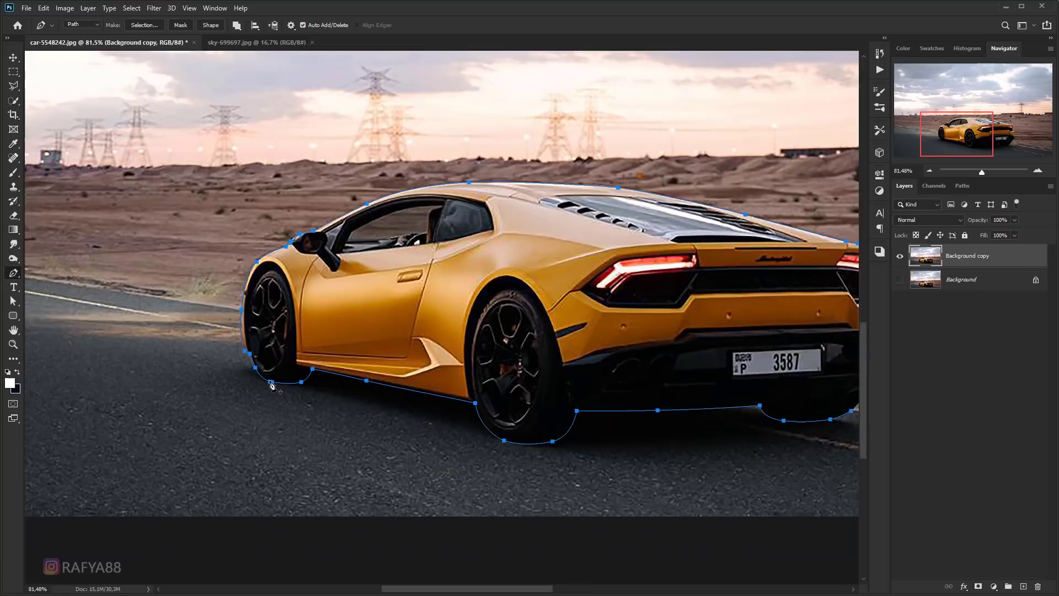
{"action": "right_click", "coordinate": [547, 310]}
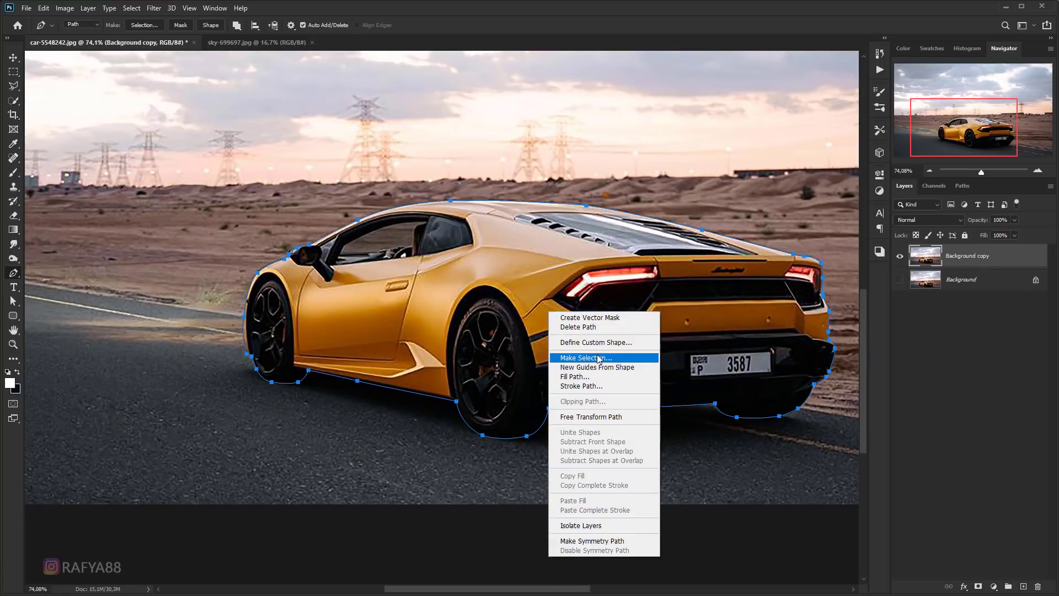
{"action": "left_click", "coordinate": [574, 359]}
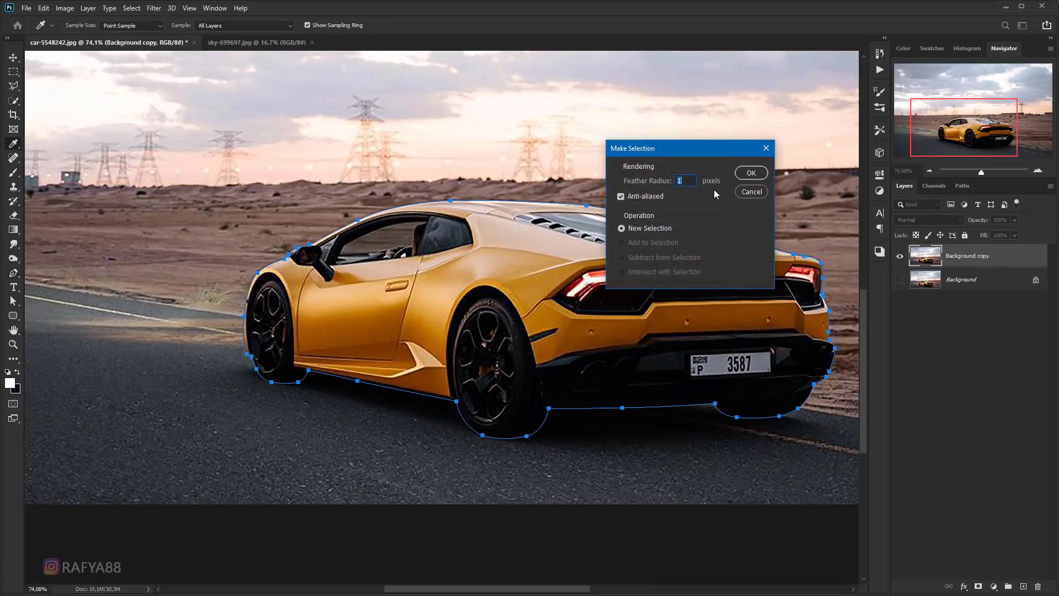
{"action": "left_click", "coordinate": [755, 175]}
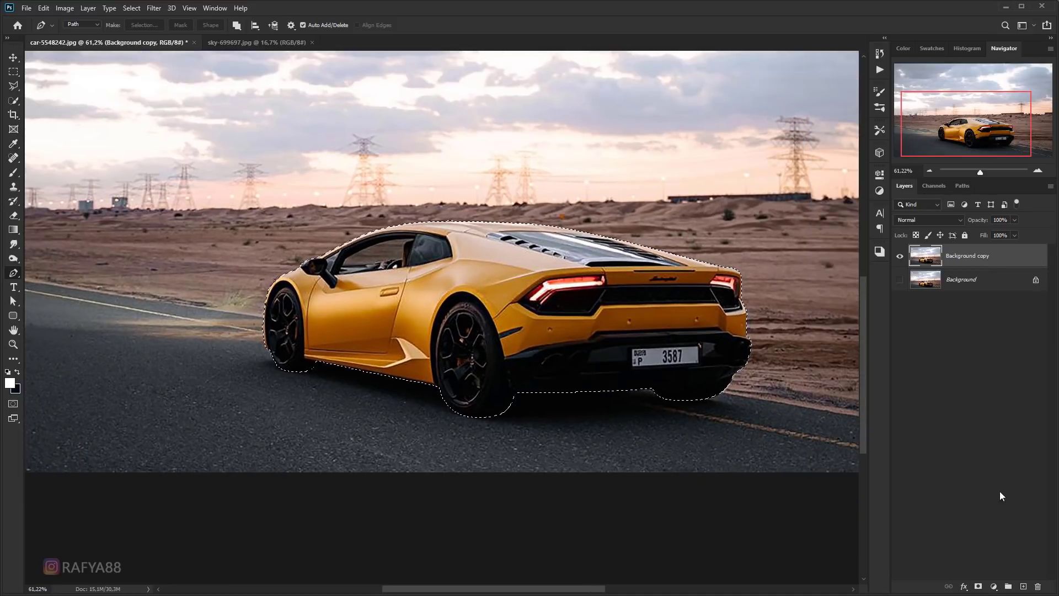
- Add a layer mask so only the car remains on the duplicated layer
{"action": "left_click", "coordinate": [978, 586]}
{"action": "scroll", "coordinate": [388, 266], "scroll_direction": "up", "scroll_amount": 2}
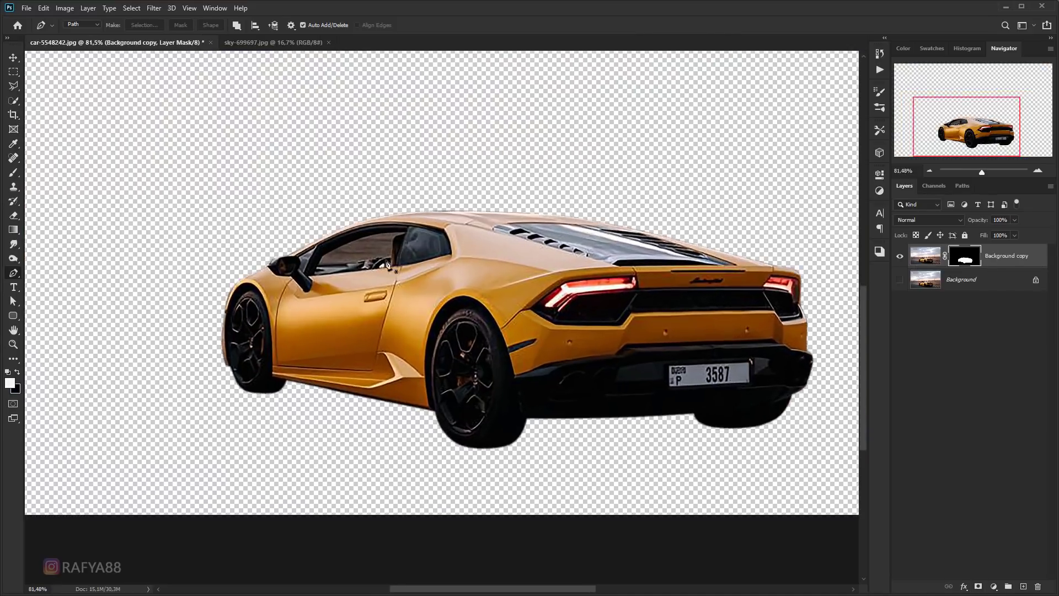
{"action": "scroll", "coordinate": [388, 266], "scroll_direction": "up", "scroll_amount": 2}
- Zoom in on the side window and take the Polygonal Lasso tool
{"action": "scroll", "coordinate": [288, 239], "scroll_direction": "up", "scroll_amount": 3}
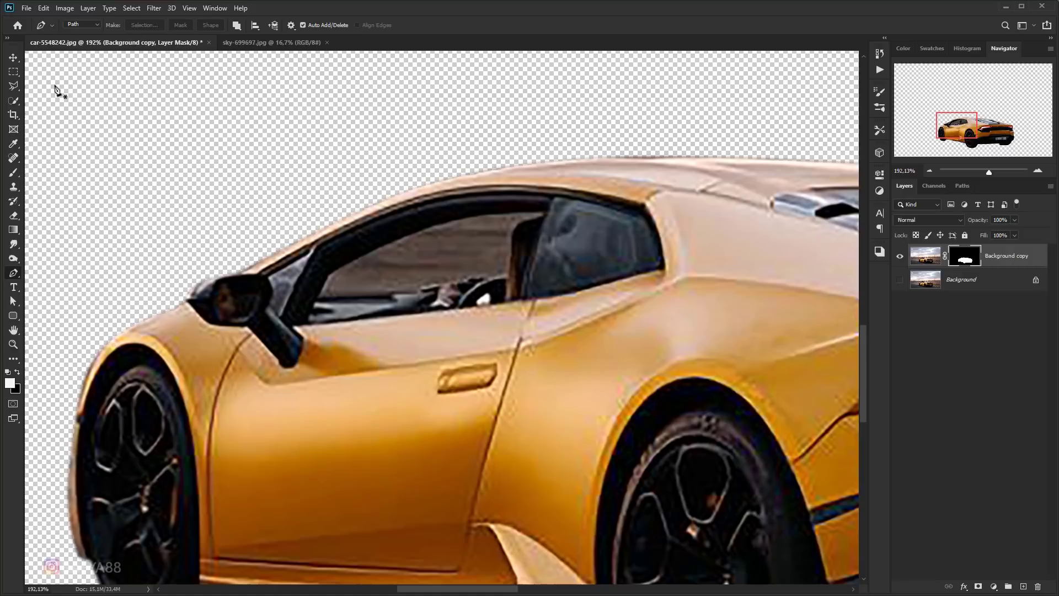
{"action": "left_click", "coordinate": [11, 88]}
{"action": "scroll", "coordinate": [350, 276], "scroll_direction": "up", "scroll_amount": 2}
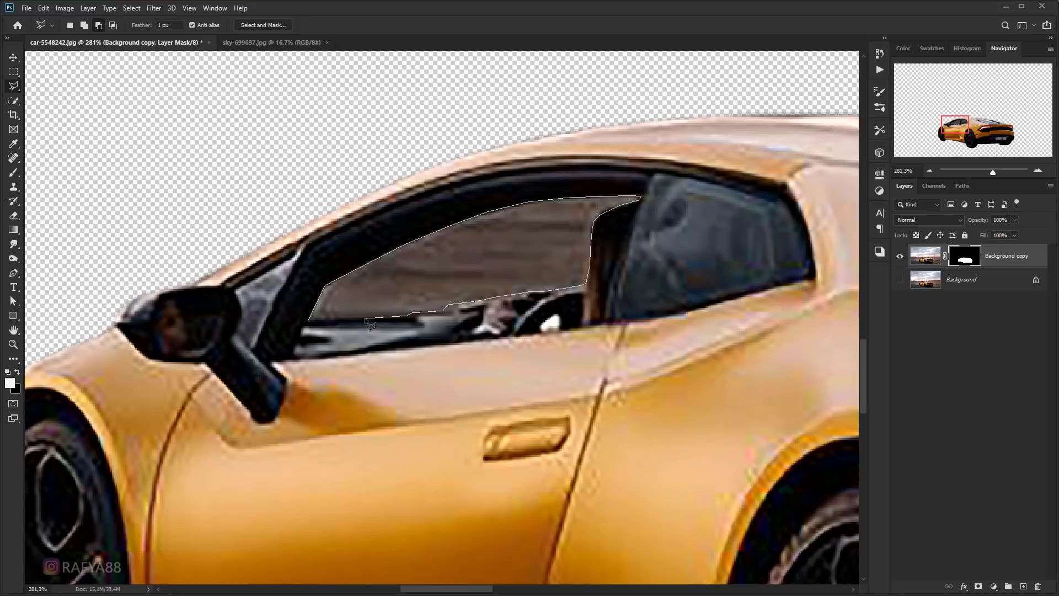
- Close the lasso around the side window glass, delete it from the mask, and deselect
{"action": "left_click", "coordinate": [308, 321]}
{"action": "scroll", "coordinate": [308, 317], "scroll_direction": "down", "scroll_amount": 1}
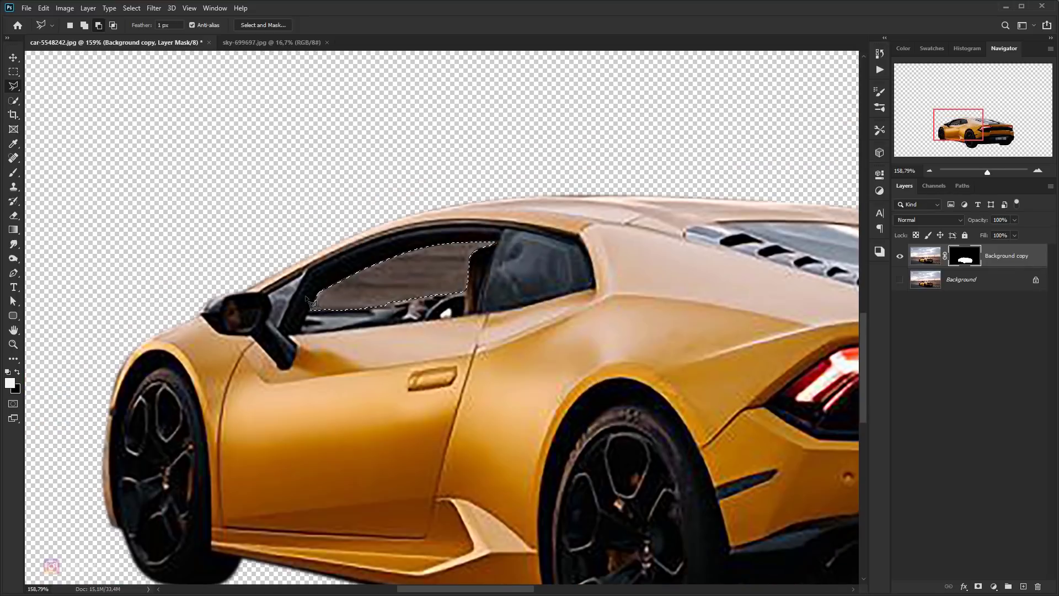
{"action": "scroll", "coordinate": [308, 301], "scroll_direction": "down", "scroll_amount": 1}
{"action": "key", "text": "Delete"}
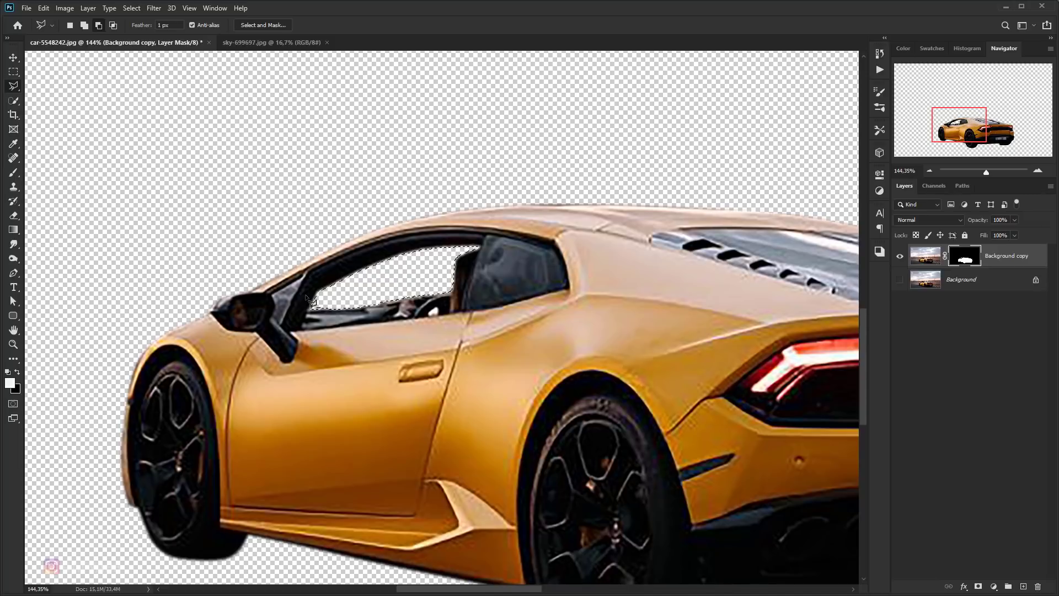
{"action": "key", "text": "ctrl+d"}
- Make the original Background layer visible again
{"action": "scroll", "coordinate": [408, 327], "scroll_direction": "down", "scroll_amount": 2}
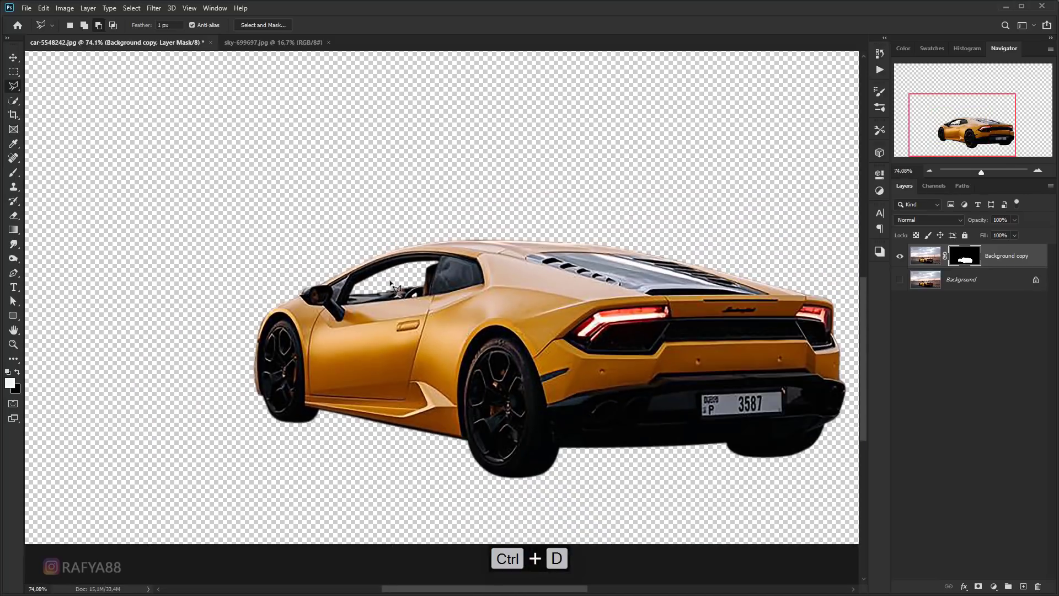
{"action": "scroll", "coordinate": [408, 327], "scroll_direction": "down", "scroll_amount": 2}
{"action": "scroll", "coordinate": [409, 326], "scroll_direction": "down", "scroll_amount": 1}
{"action": "scroll", "coordinate": [408, 327], "scroll_direction": "up", "scroll_amount": 1}
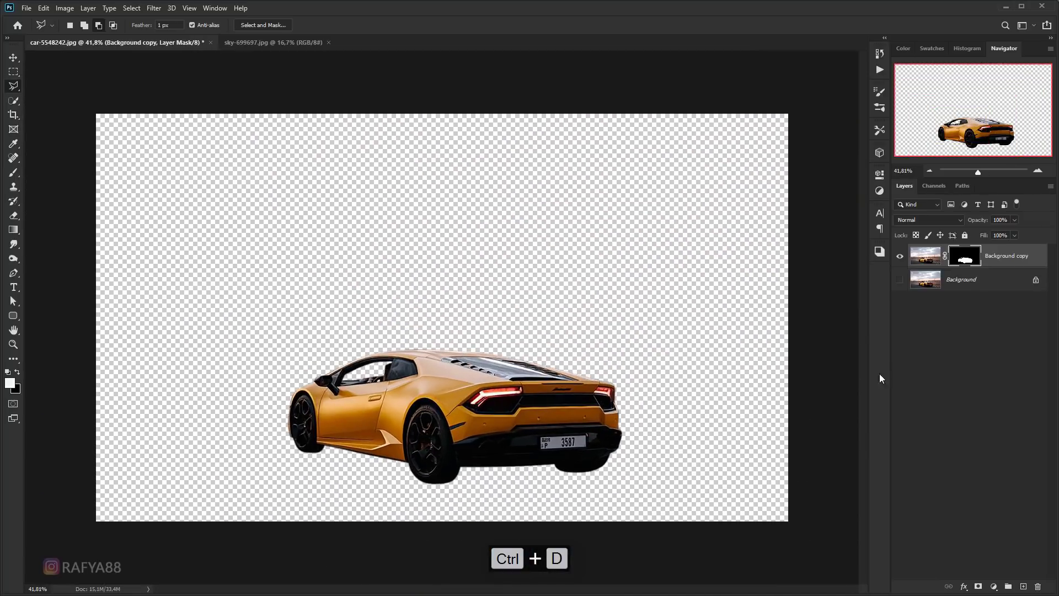
{"action": "left_click", "coordinate": [899, 280]}
{"action": "scroll", "coordinate": [880, 296], "scroll_direction": "down", "scroll_amount": 1}
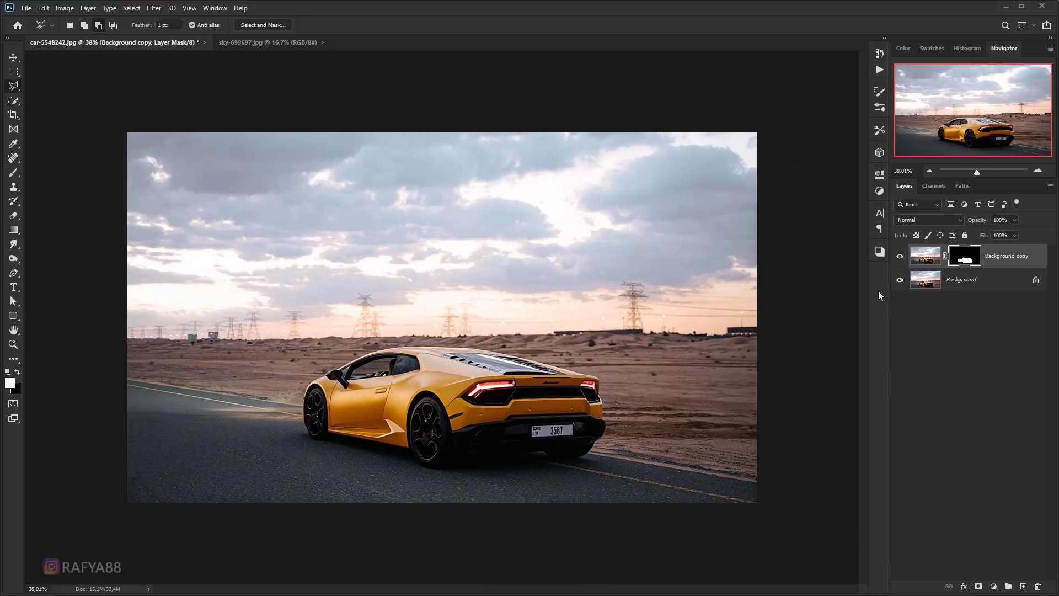
- Add a white layer mask to the Background layer and pick the Brush tool
{"action": "left_click", "coordinate": [1012, 286]}
{"action": "left_click", "coordinate": [978, 586]}
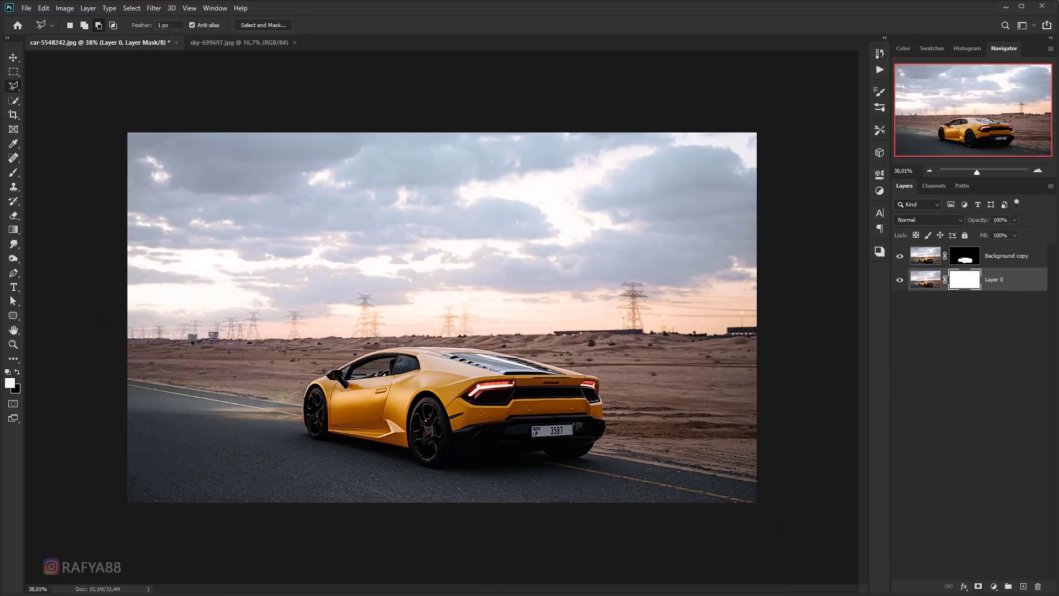
{"action": "scroll", "coordinate": [428, 426], "scroll_direction": "up", "scroll_amount": 1}
{"action": "left_click", "coordinate": [14, 233]}
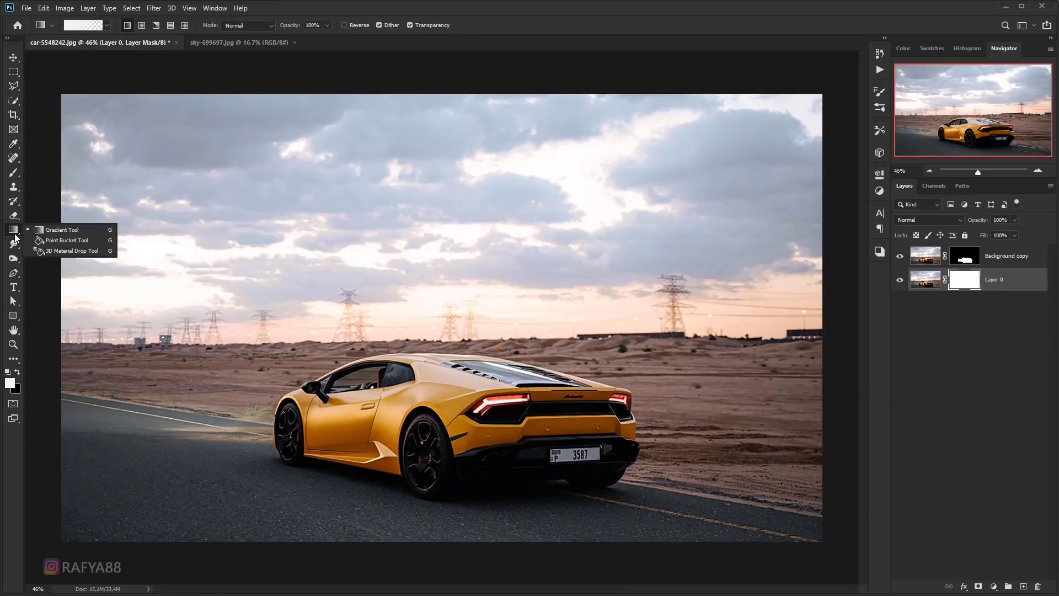
{"action": "right_click", "coordinate": [14, 173]}
{"action": "left_click", "coordinate": [61, 173]}
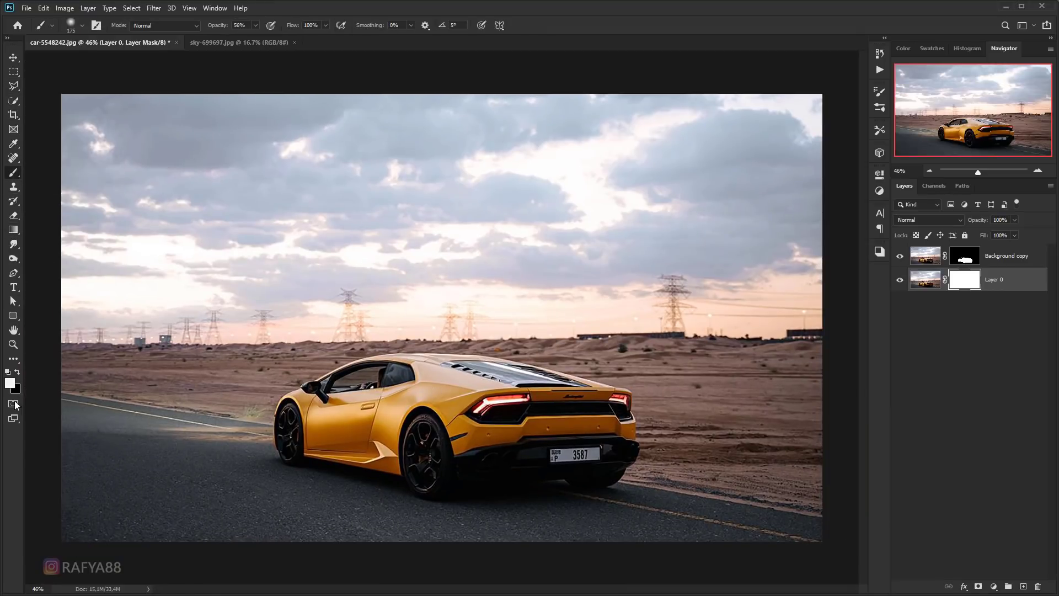
- Paint the Background mask to hide the original sky above the horizon
{"action": "scroll", "coordinate": [278, 327], "scroll_direction": "down", "scroll_amount": 1}
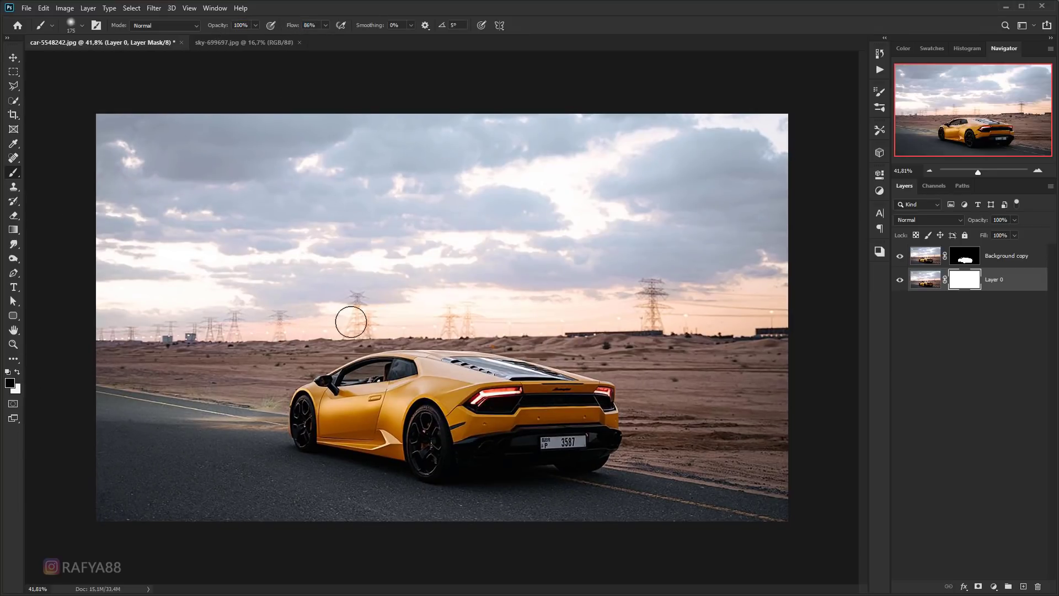
{"action": "left_click_drag", "start_coordinate": [351, 321], "coordinate": [343, 331]}
{"action": "key", "text": "bracketright"}
{"action": "key", "text": "bracketright"}
{"action": "key", "text": "bracketright"}
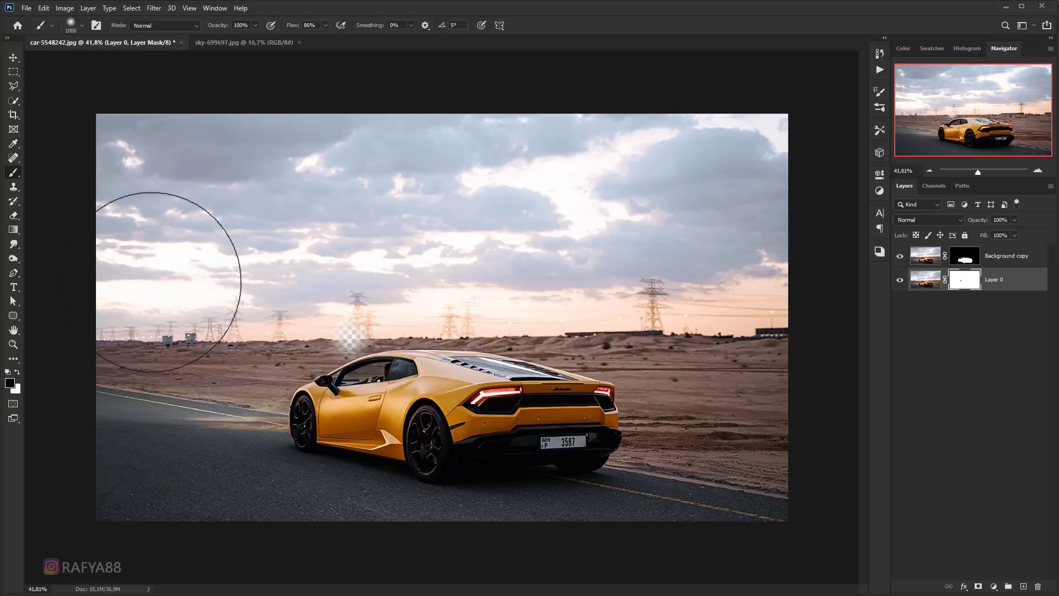
{"action": "key", "text": "bracketleft"}
{"action": "key", "text": "bracketleft"}
{"action": "key", "text": "bracketleft"}
{"action": "mouse_move", "coordinate": [131, 302]}
{"action": "left_mouse_down"}
{"action": "mouse_move", "coordinate": [338, 308]}
{"action": "mouse_move", "coordinate": [607, 294]}
{"action": "left_mouse_up"}
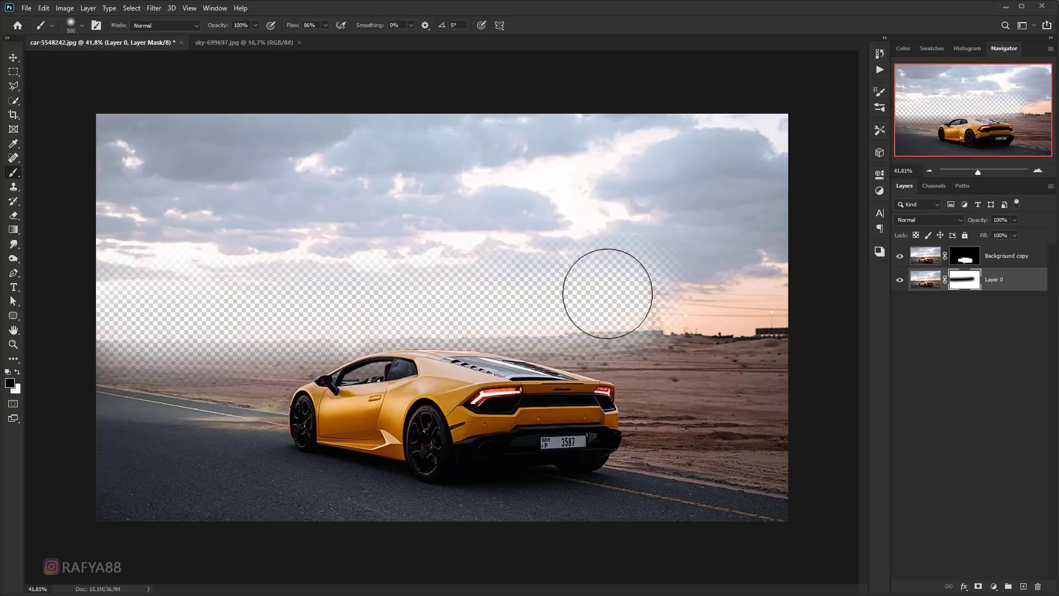
{"action": "key", "text": "bracketright"}
{"action": "left_click_drag", "start_coordinate": [397, 289], "coordinate": [793, 294]}
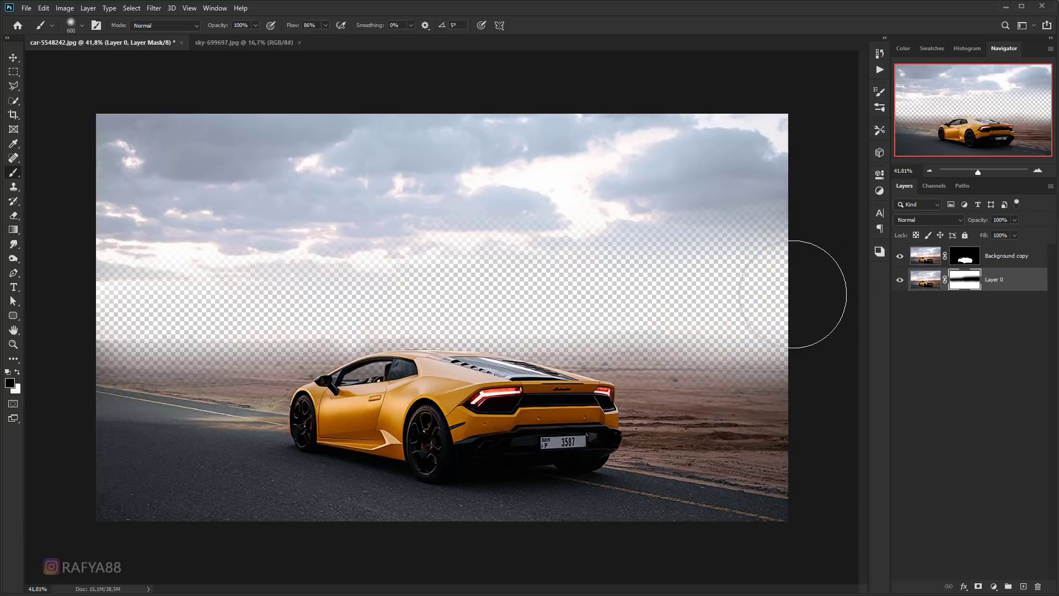
{"action": "left_click_drag", "start_coordinate": [773, 260], "coordinate": [348, 221]}
{"action": "key", "text": "bracketright"}
{"action": "key", "text": "bracketright"}
{"action": "mouse_move", "coordinate": [206, 225]}
{"action": "left_mouse_down"}
{"action": "mouse_move", "coordinate": [178, 249]}
{"action": "mouse_move", "coordinate": [94, 208]}
{"action": "mouse_move", "coordinate": [355, 142]}
{"action": "mouse_move", "coordinate": [804, 147]}
{"action": "mouse_move", "coordinate": [510, 192]}
{"action": "left_mouse_up"}
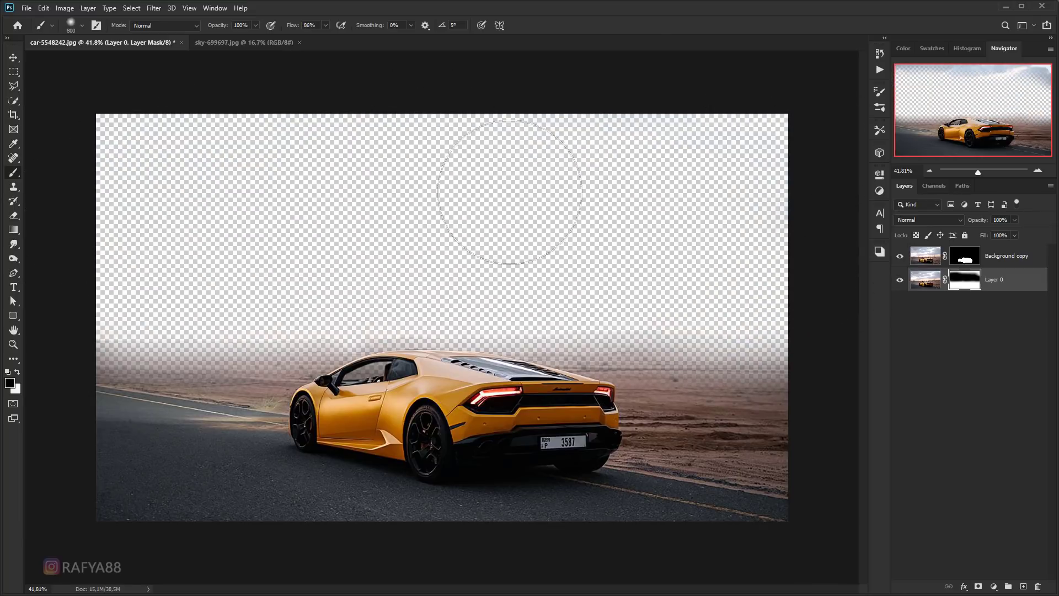
- Fade the horizon haze behind the car and along both edges with a smaller brush
{"action": "key", "text": "bracketleft"}
{"action": "key", "text": "bracketleft"}
{"action": "key", "text": "bracketleft"}
{"action": "mouse_move", "coordinate": [662, 305]}
{"action": "left_mouse_down"}
{"action": "mouse_move", "coordinate": [778, 317]}
{"action": "mouse_move", "coordinate": [607, 317]}
{"action": "left_mouse_up"}
{"action": "key", "text": "bracketleft"}
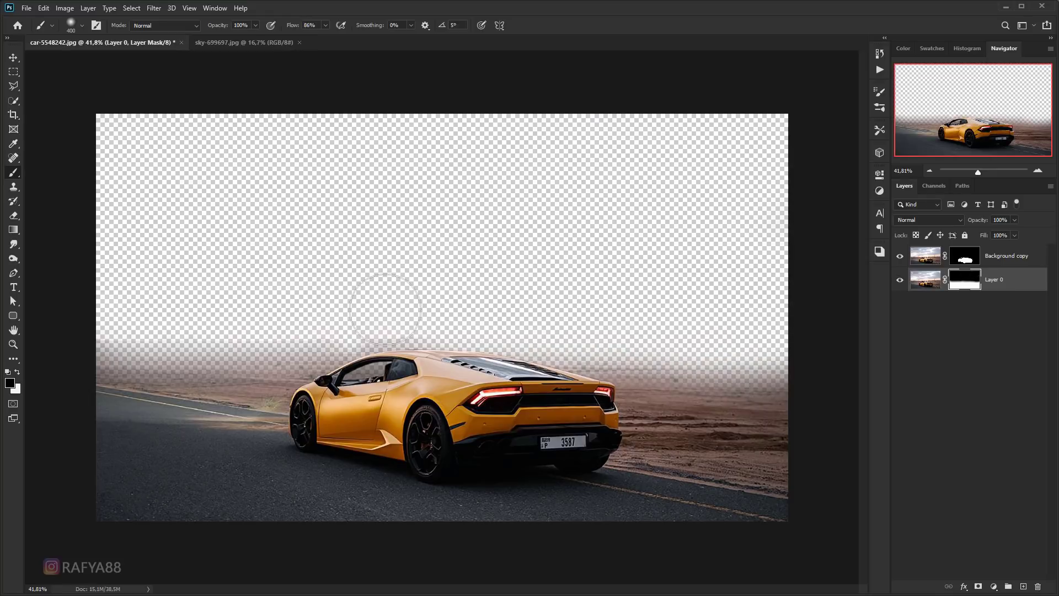
{"action": "left_click", "coordinate": [386, 310]}
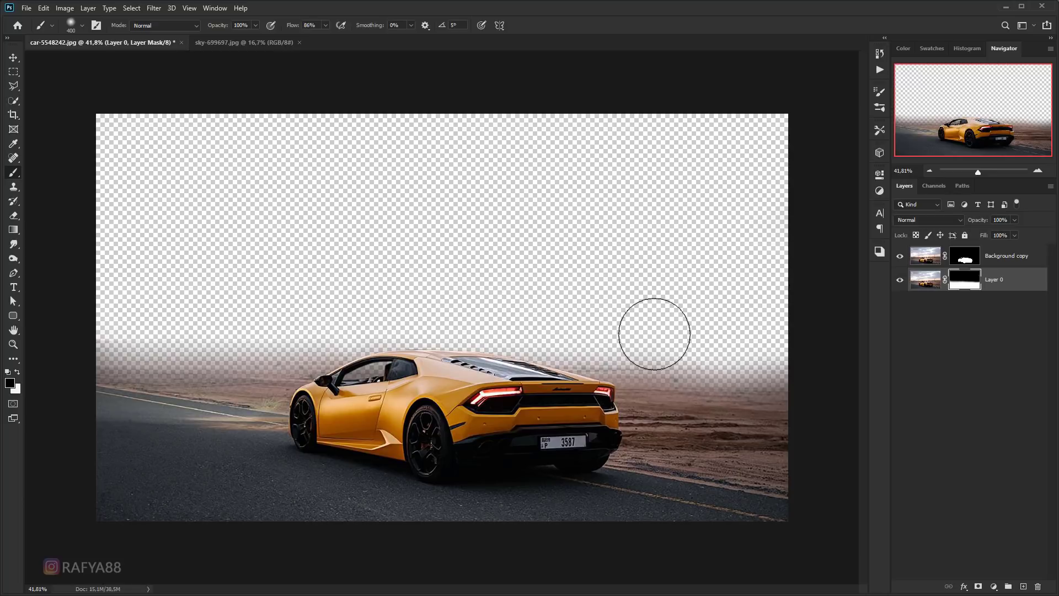
{"action": "left_click_drag", "start_coordinate": [655, 333], "coordinate": [488, 328]}
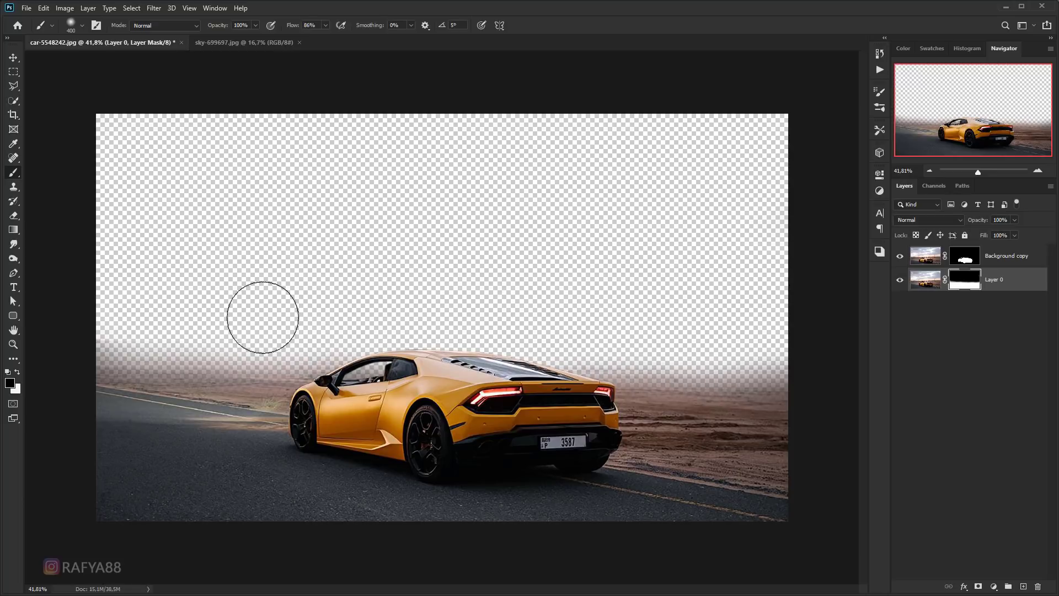
{"action": "left_click_drag", "start_coordinate": [196, 311], "coordinate": [76, 308]}
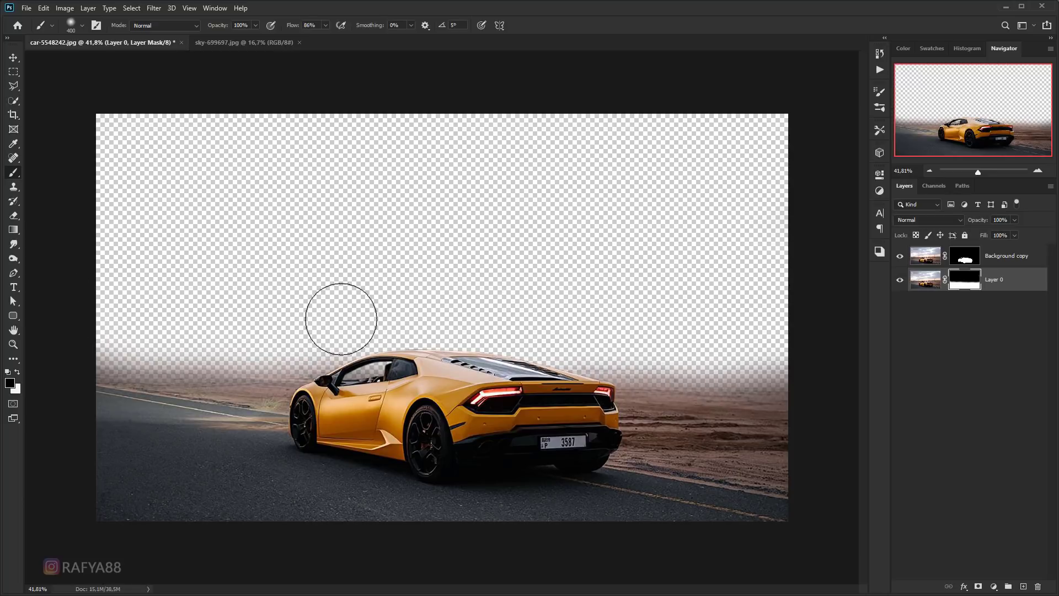
{"action": "scroll", "coordinate": [386, 273], "scroll_direction": "down", "scroll_amount": 3}
{"action": "scroll", "coordinate": [400, 269], "scroll_direction": "up", "scroll_amount": 2}
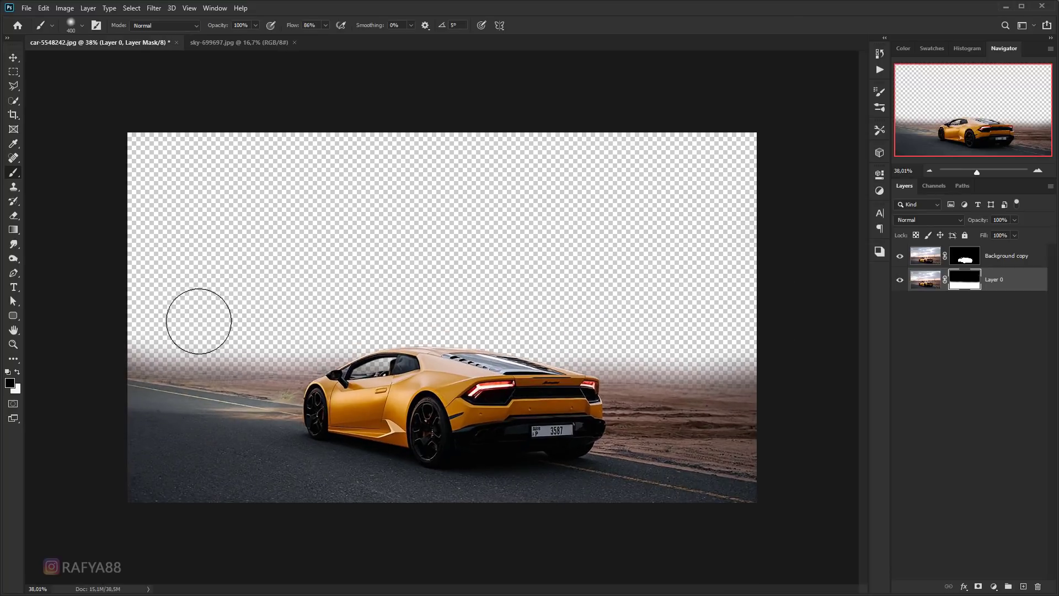
{"action": "left_click_drag", "start_coordinate": [199, 321], "coordinate": [132, 308]}
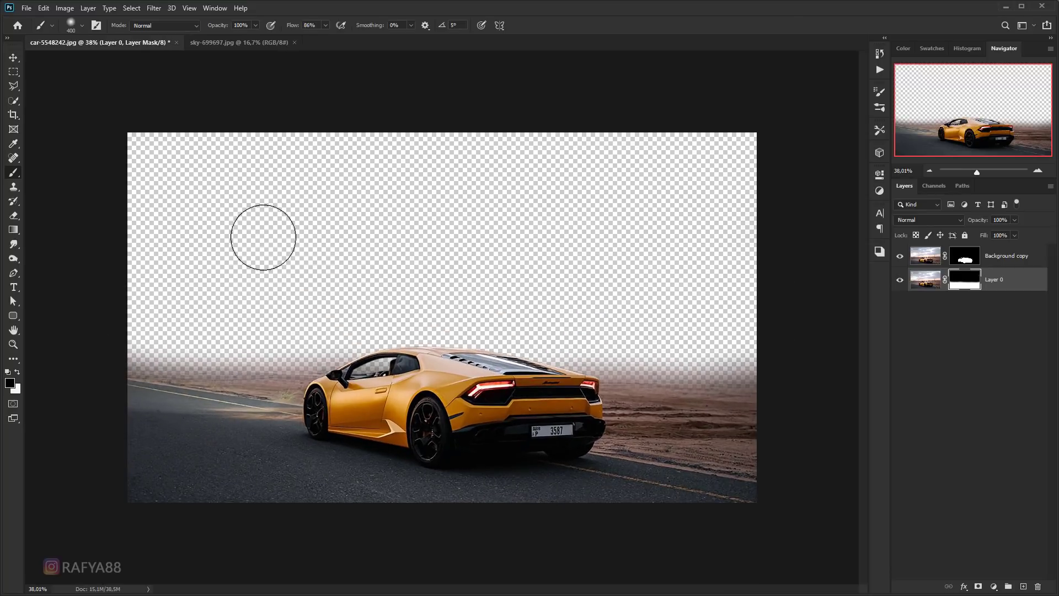
- Drag the stormy sky photo into the car document and place it beneath the road layer
{"action": "key", "text": "v"}
{"action": "left_click", "coordinate": [227, 44]}
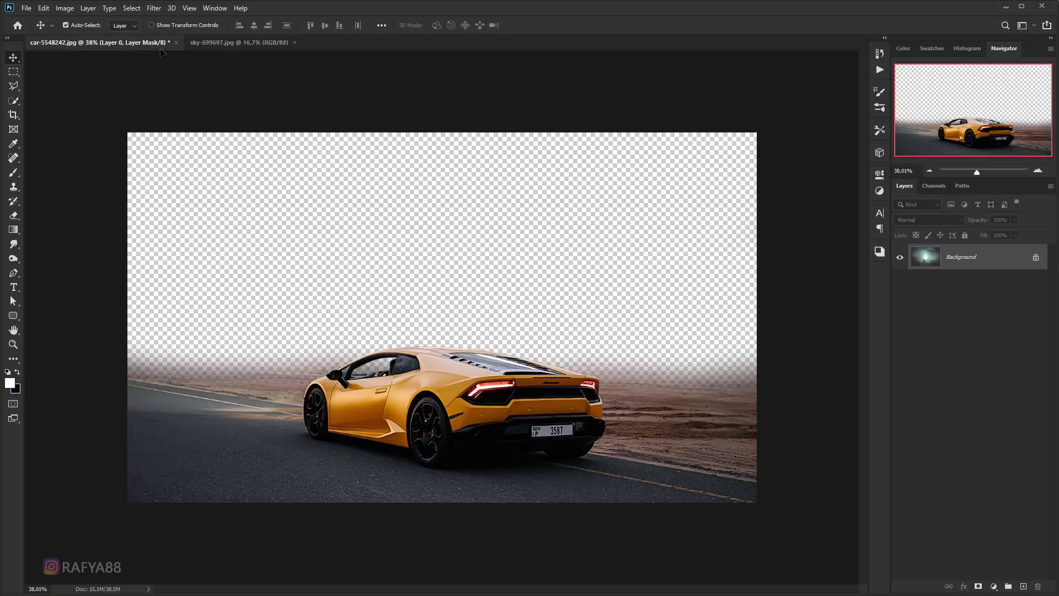
{"action": "left_click_drag", "start_coordinate": [165, 45], "coordinate": [390, 265]}
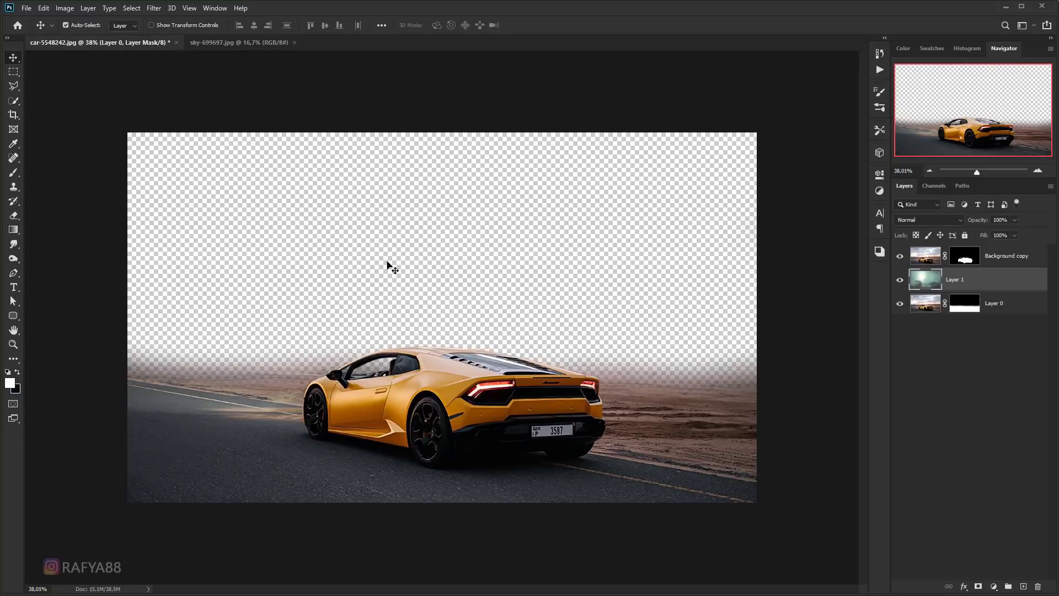
{"action": "left_click_drag", "start_coordinate": [988, 285], "coordinate": [986, 319]}
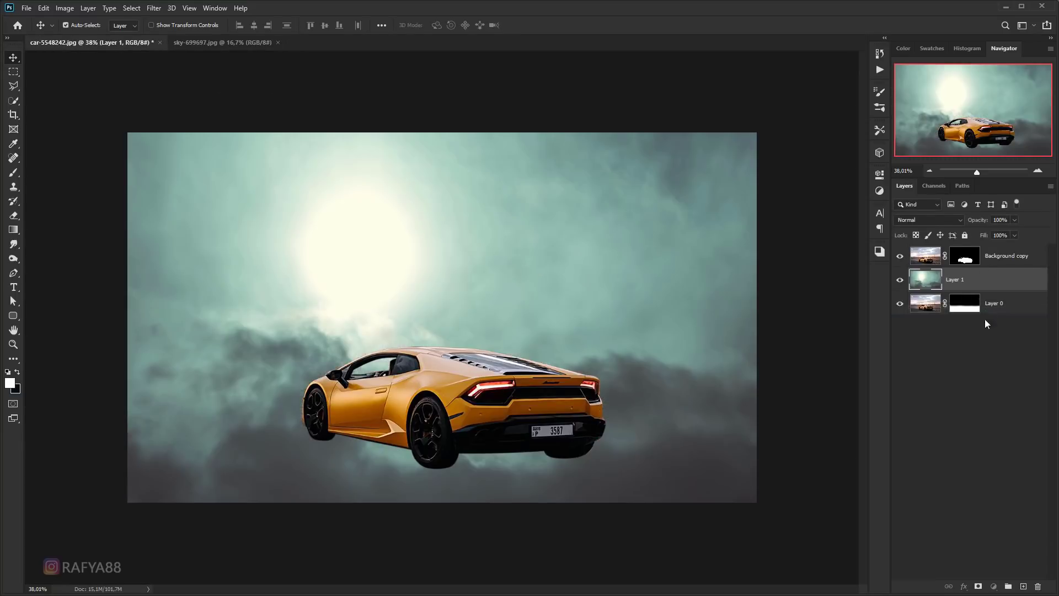
- Scale the sky layer down to about 41 percent and flip it vertically
{"action": "key", "text": "ctrl+t"}
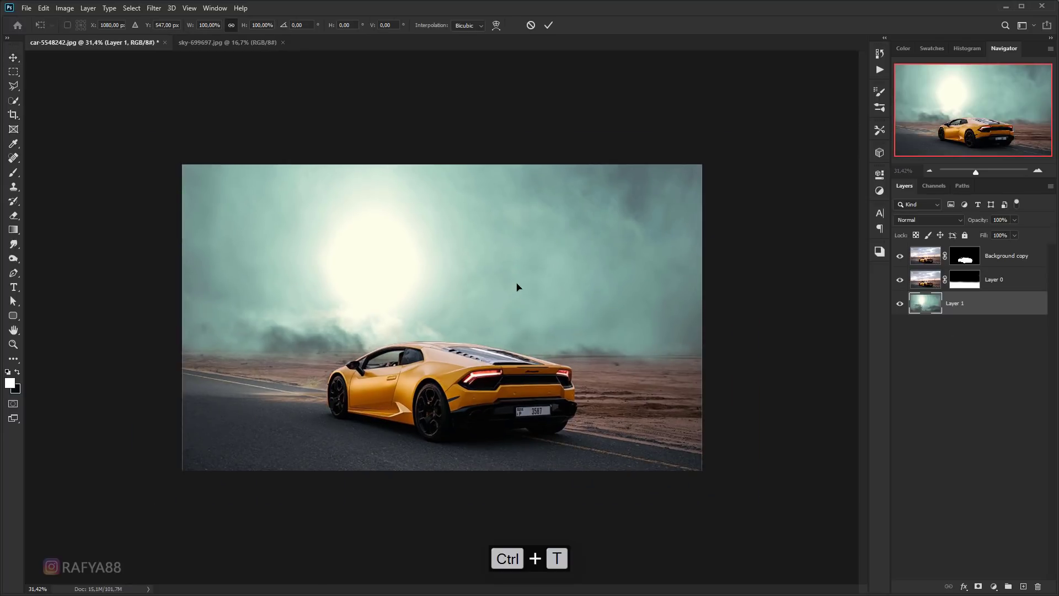
{"action": "scroll", "coordinate": [499, 282], "scroll_direction": "down", "scroll_amount": 3}
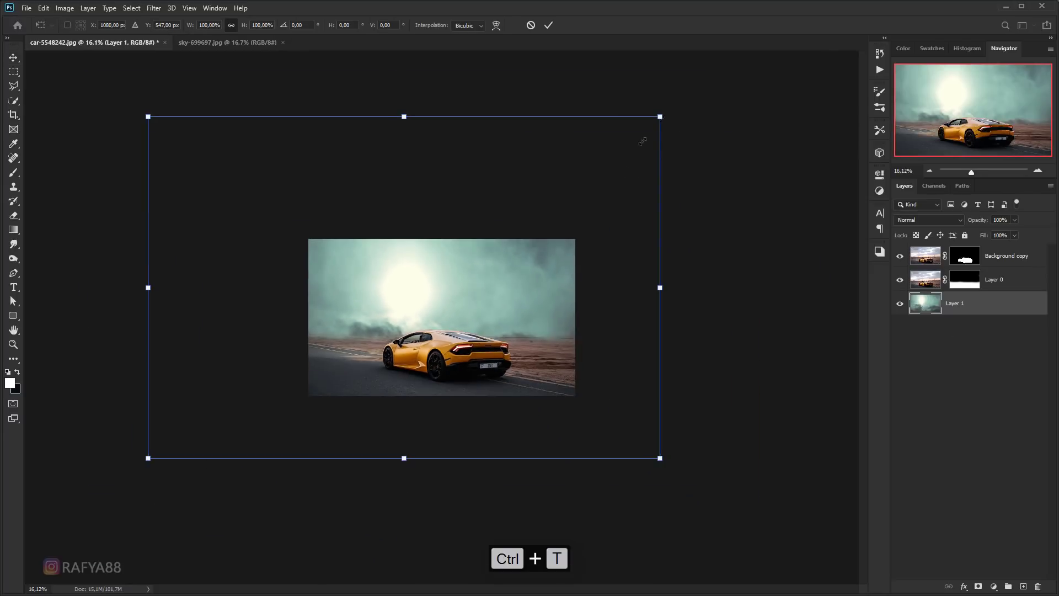
{"action": "left_click_drag", "start_coordinate": [660, 116], "coordinate": [507, 218]}
{"action": "left_click_drag", "start_coordinate": [419, 287], "coordinate": [464, 297]}
{"action": "right_click", "coordinate": [501, 289]}
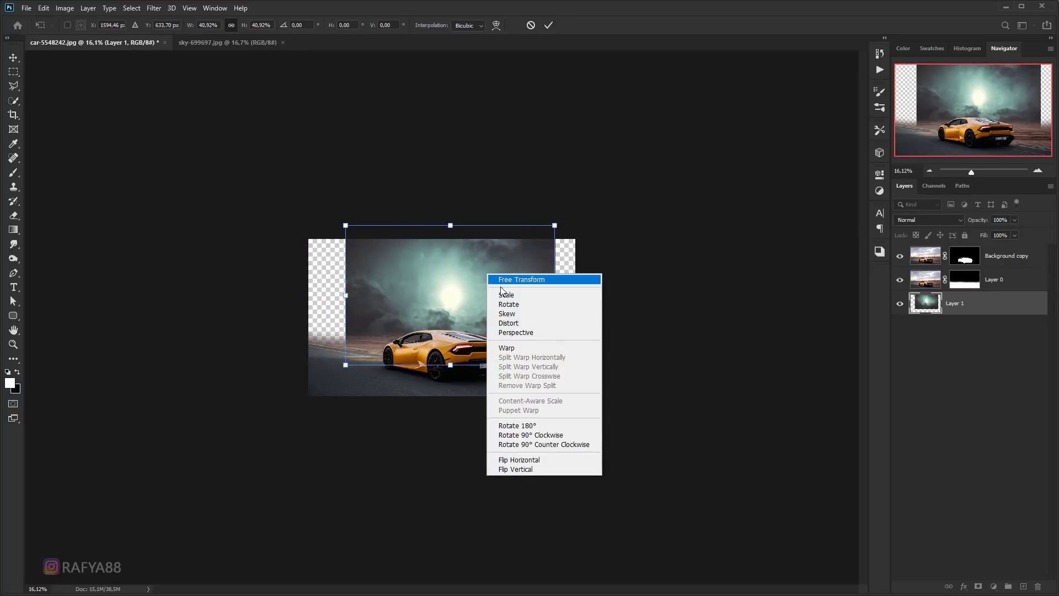
{"action": "left_click", "coordinate": [516, 469]}
- Reposition and stretch the sky to span the full canvas width, then apply the transform
{"action": "scroll", "coordinate": [423, 315], "scroll_direction": "up", "scroll_amount": 2}
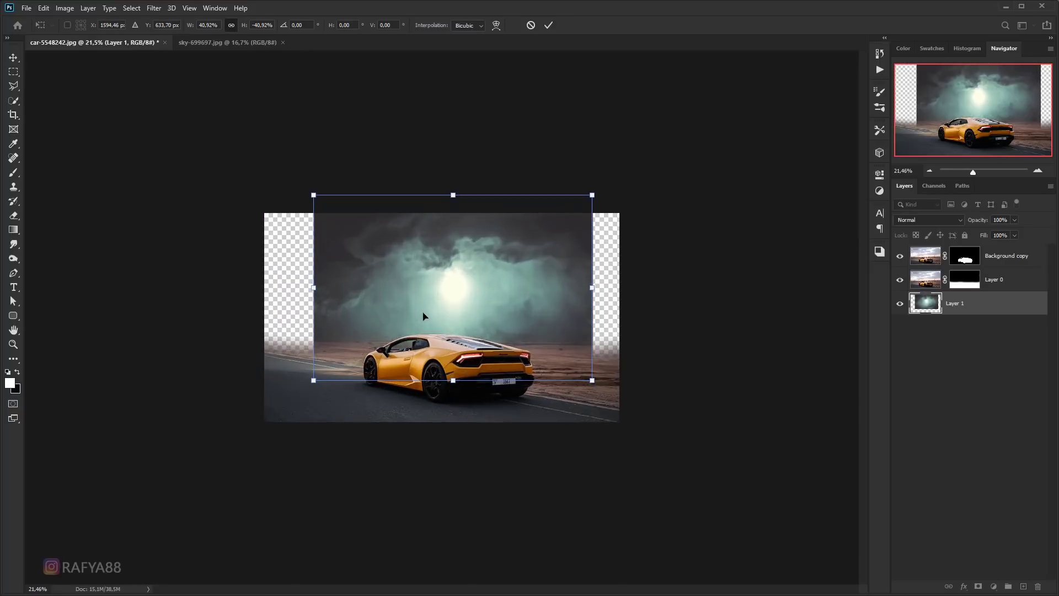
{"action": "scroll", "coordinate": [423, 315], "scroll_direction": "up", "scroll_amount": 1}
{"action": "mouse_move", "coordinate": [445, 312]}
{"action": "left_mouse_down"}
{"action": "mouse_move", "coordinate": [388, 326]}
{"action": "mouse_move", "coordinate": [392, 307]}
{"action": "left_mouse_up"}
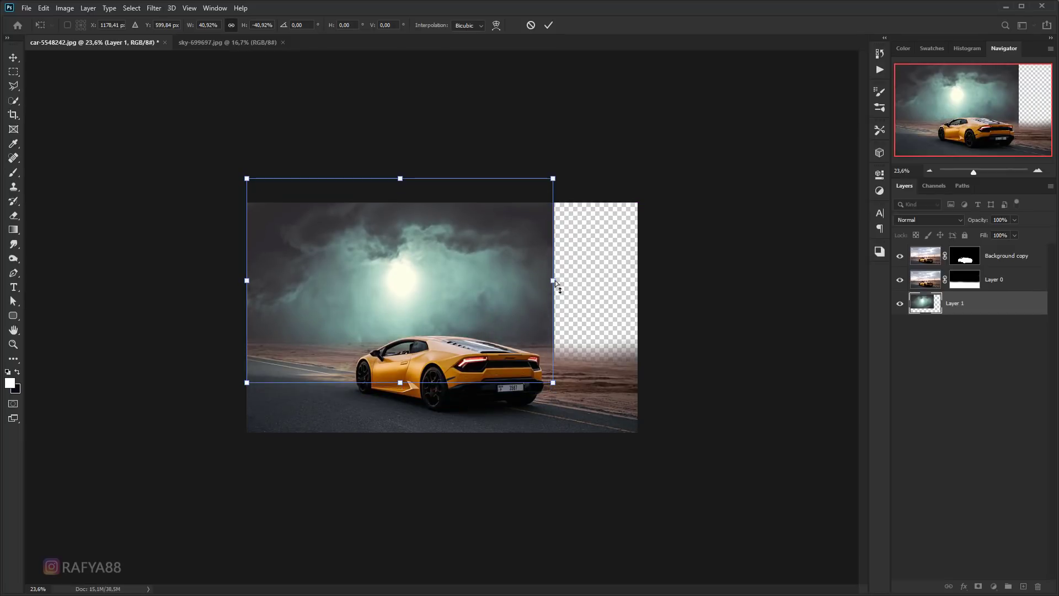
{"action": "left_click_drag", "start_coordinate": [581, 281], "coordinate": [636, 282]}
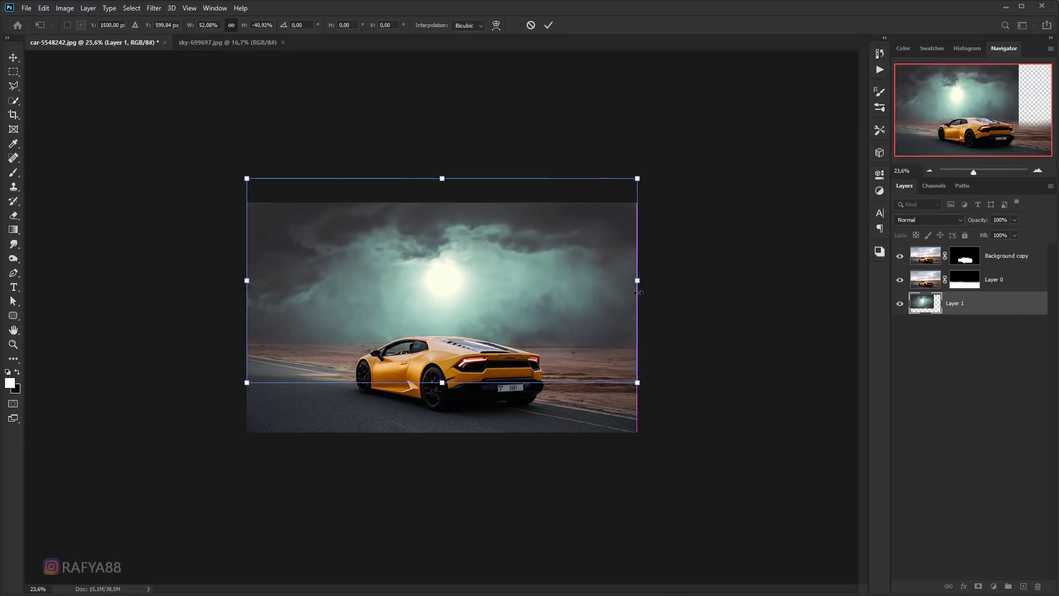
{"action": "scroll", "coordinate": [414, 313], "scroll_direction": "up", "scroll_amount": 2}
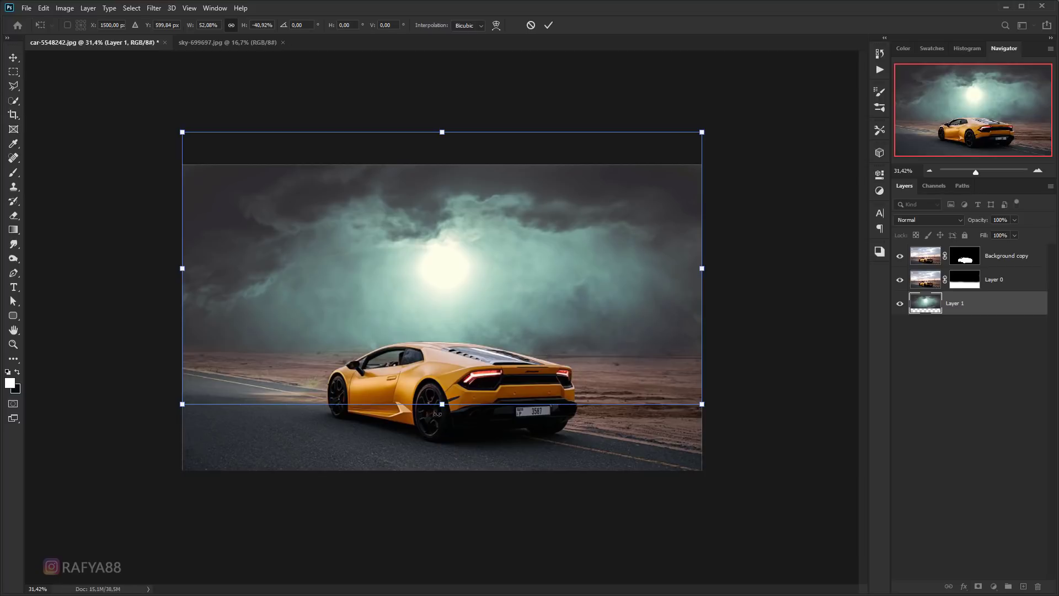
{"action": "left_click_drag", "start_coordinate": [446, 404], "coordinate": [446, 411]}
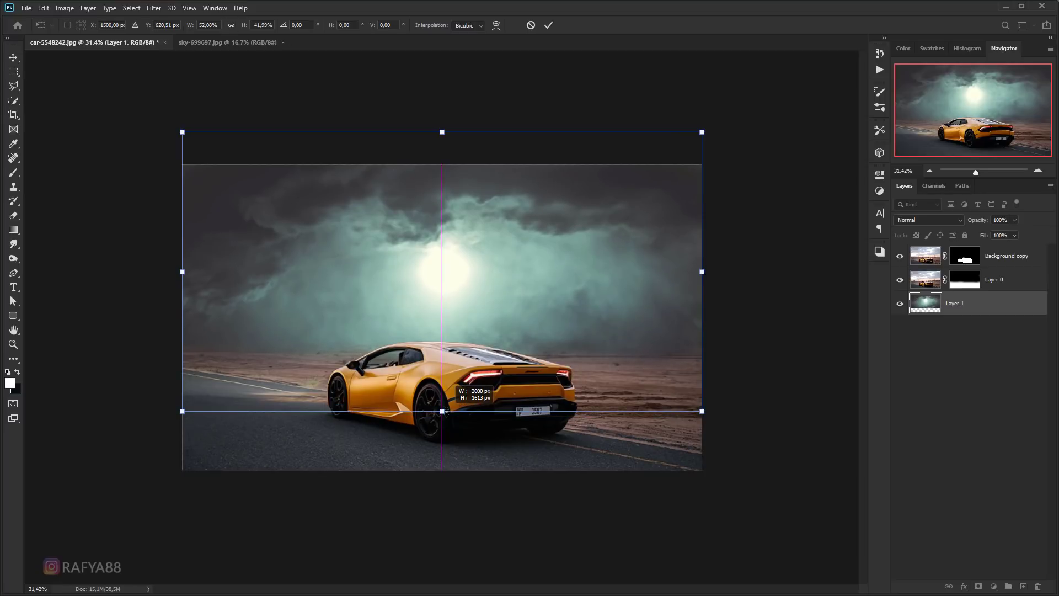
{"action": "key", "text": "Return"}
{"action": "scroll", "coordinate": [482, 251], "scroll_direction": "up", "scroll_amount": 3}
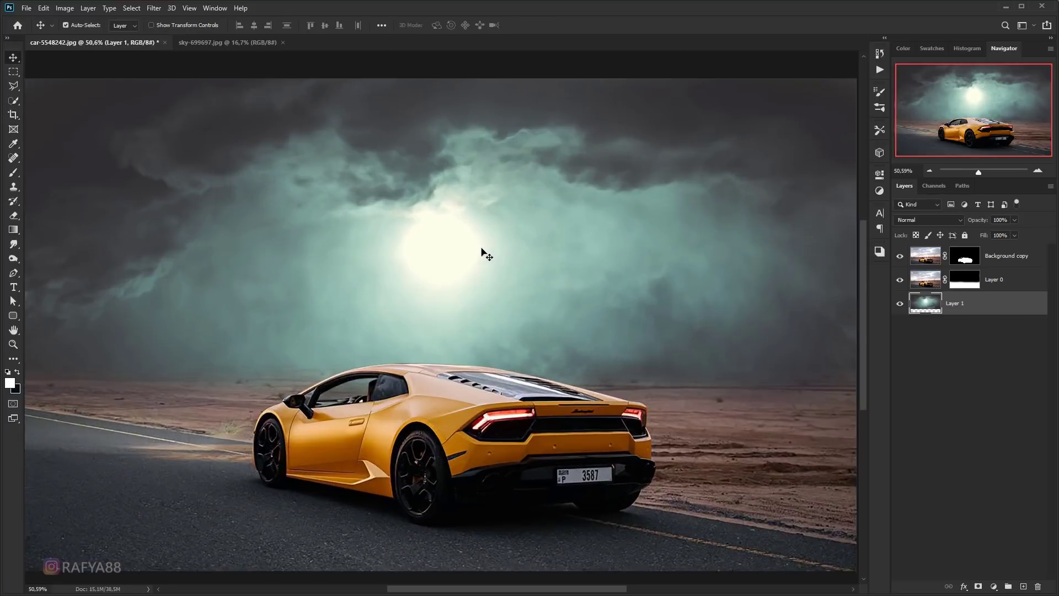
{"action": "scroll", "coordinate": [481, 251], "scroll_direction": "down", "scroll_amount": 2}
{"action": "scroll", "coordinate": [485, 251], "scroll_direction": "up", "scroll_amount": 2}
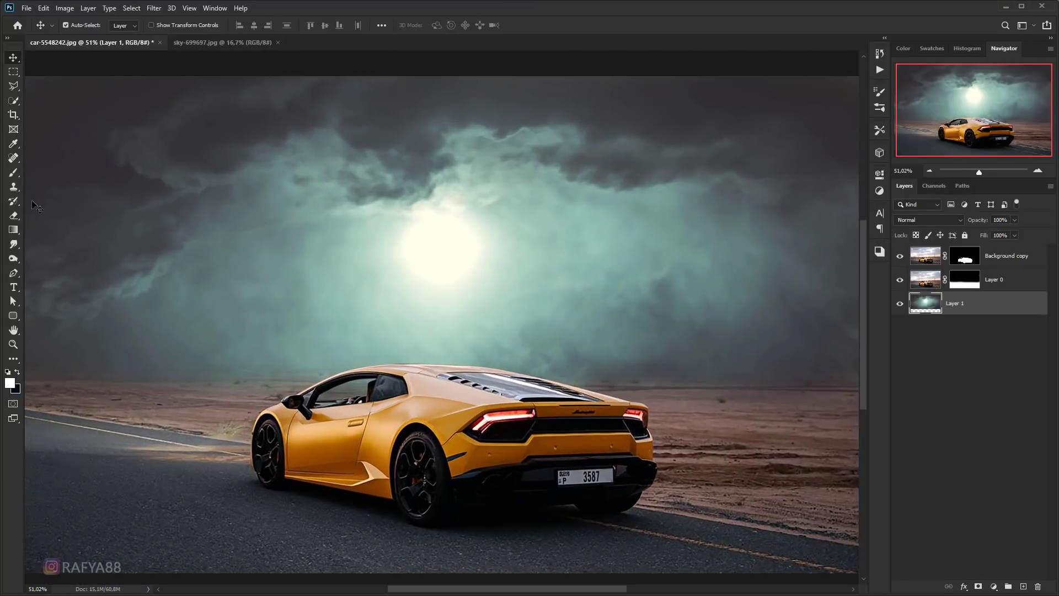
{"action": "left_click", "coordinate": [13, 187]}
{"action": "scroll", "coordinate": [395, 216], "scroll_direction": "up", "scroll_amount": 2}
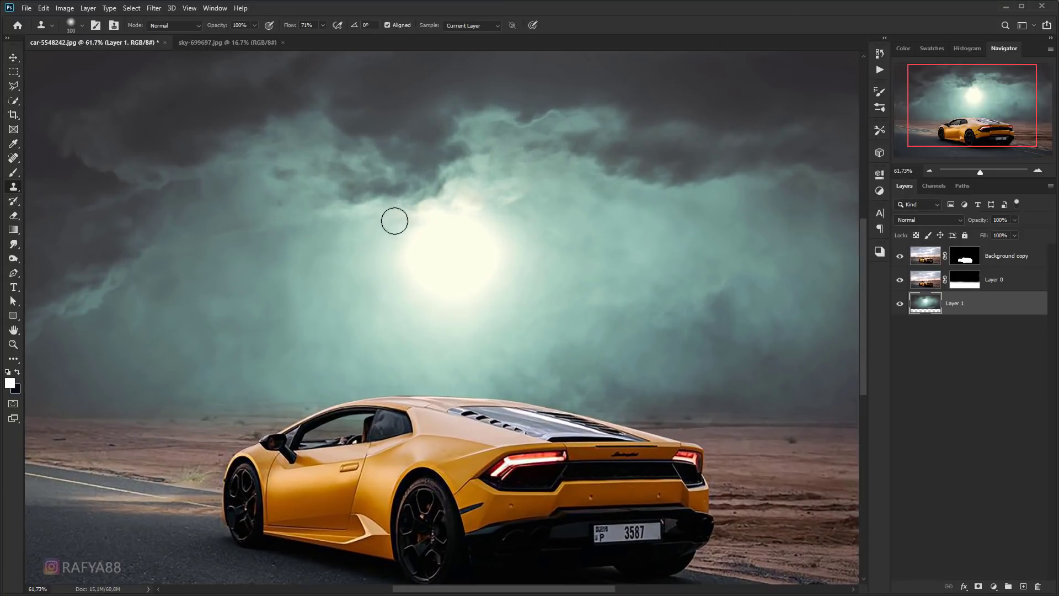
- Clone darker cloud over the bright sun glow, enlarging the Clone Stamp brush
{"action": "left_click", "coordinate": [324, 265], "text": "alt"}
{"action": "mouse_move", "coordinate": [401, 267]}
{"action": "left_mouse_down"}
{"action": "mouse_move", "coordinate": [416, 263]}
{"action": "mouse_move", "coordinate": [405, 246]}
{"action": "mouse_move", "coordinate": [405, 280]}
{"action": "mouse_move", "coordinate": [439, 294]}
{"action": "mouse_move", "coordinate": [466, 279]}
{"action": "mouse_move", "coordinate": [561, 281]}
{"action": "left_mouse_up"}
{"action": "key", "text": "bracketright"}
{"action": "key", "text": "bracketright"}
{"action": "key", "text": "bracketright"}
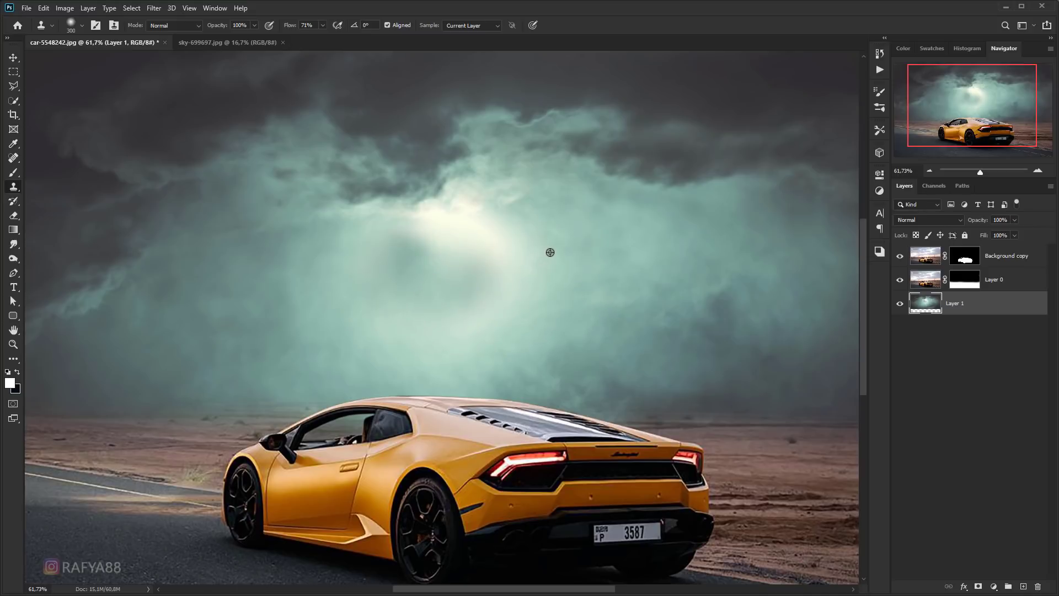
{"action": "left_click", "coordinate": [550, 252], "text": "alt"}
{"action": "left_click_drag", "start_coordinate": [511, 251], "coordinate": [444, 267]}
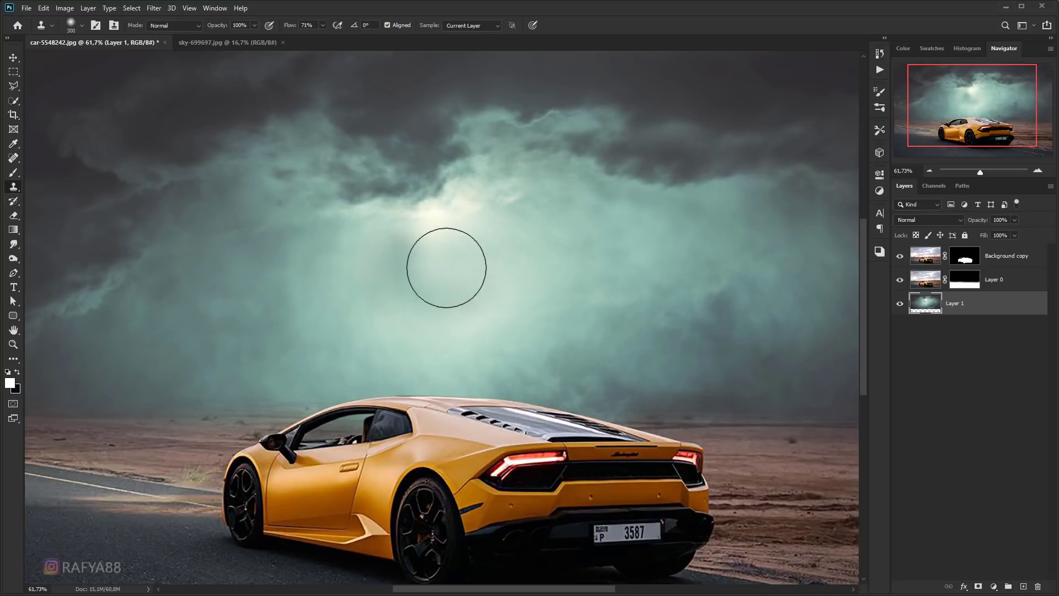
- Resample duller cloud and clone it over the remaining glow right of the sun
{"action": "left_click", "coordinate": [545, 277], "text": "alt"}
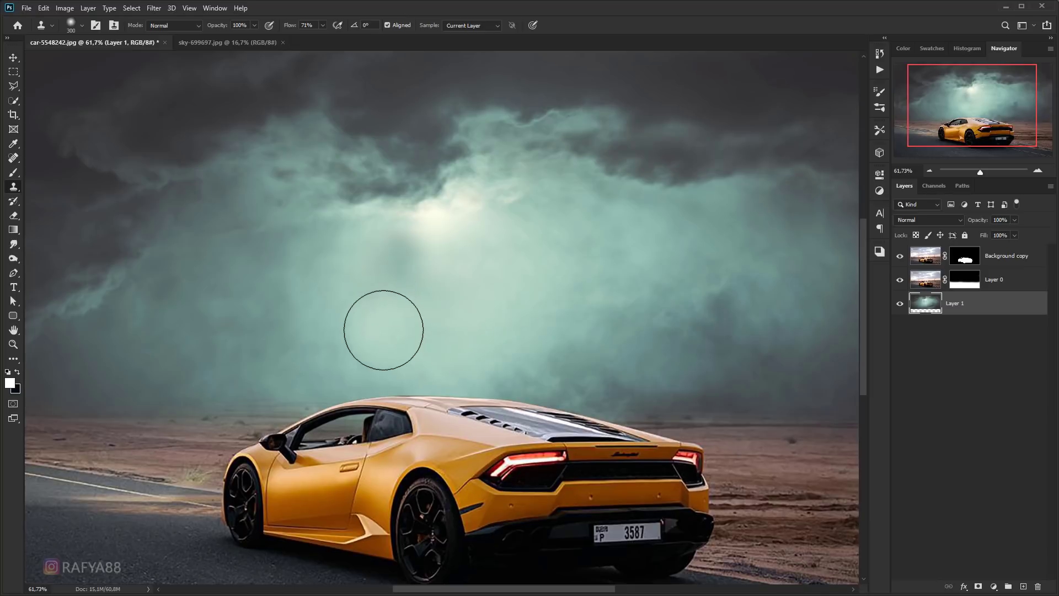
{"action": "left_click", "coordinate": [523, 288], "text": "alt"}
{"action": "left_click_drag", "start_coordinate": [428, 232], "coordinate": [452, 235]}
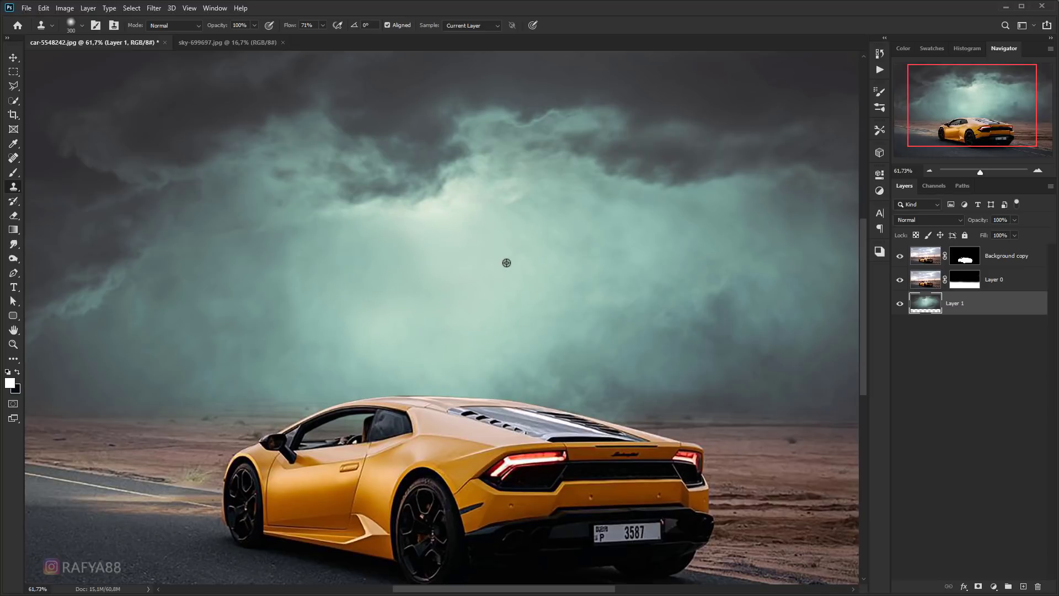
{"action": "left_click", "coordinate": [544, 293], "text": "alt"}
{"action": "left_click_drag", "start_coordinate": [502, 256], "coordinate": [468, 261]}
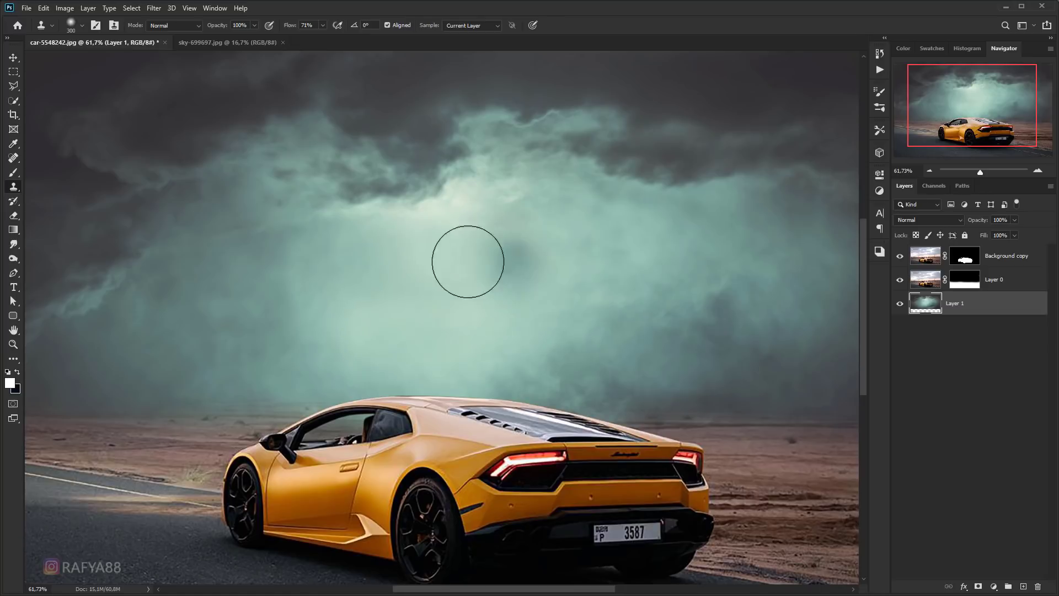
{"action": "scroll", "coordinate": [552, 243], "scroll_direction": "down", "scroll_amount": 3}
{"action": "scroll", "coordinate": [662, 229], "scroll_direction": "down", "scroll_amount": 1}
{"action": "scroll", "coordinate": [557, 239], "scroll_direction": "up", "scroll_amount": 2}
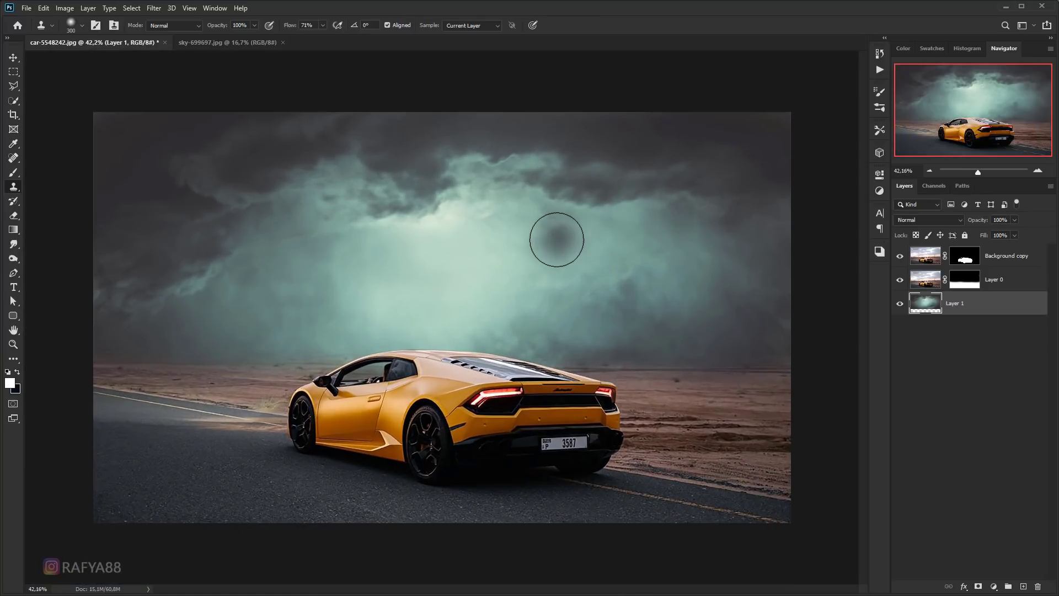
{"action": "scroll", "coordinate": [543, 259], "scroll_direction": "up", "scroll_amount": 1}
{"action": "scroll", "coordinate": [537, 272], "scroll_direction": "up", "scroll_amount": 2}
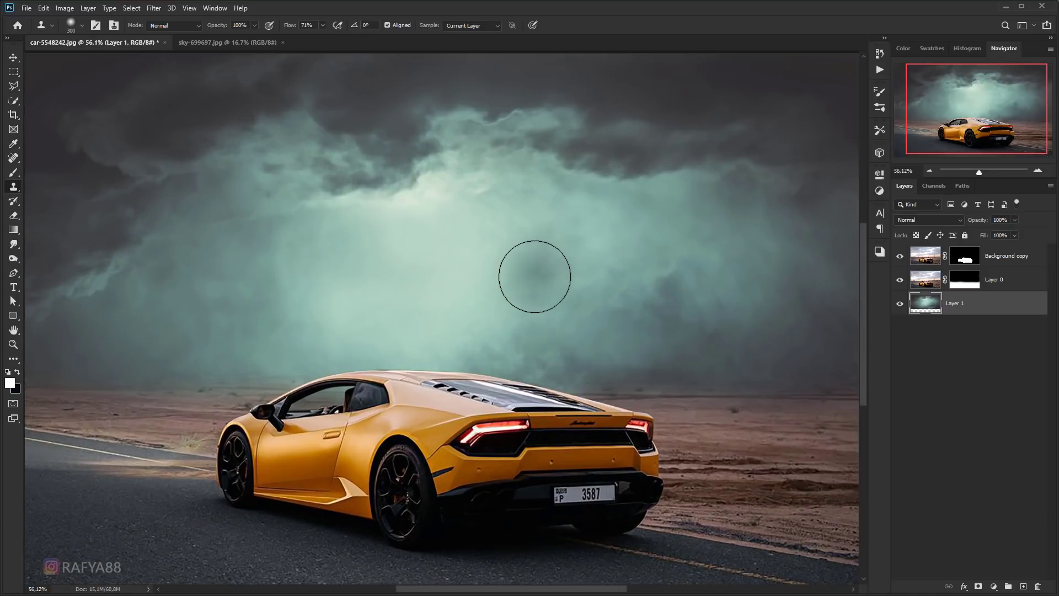
{"action": "scroll", "coordinate": [527, 286], "scroll_direction": "down", "scroll_amount": 2}
{"action": "scroll", "coordinate": [526, 284], "scroll_direction": "down", "scroll_amount": 1}
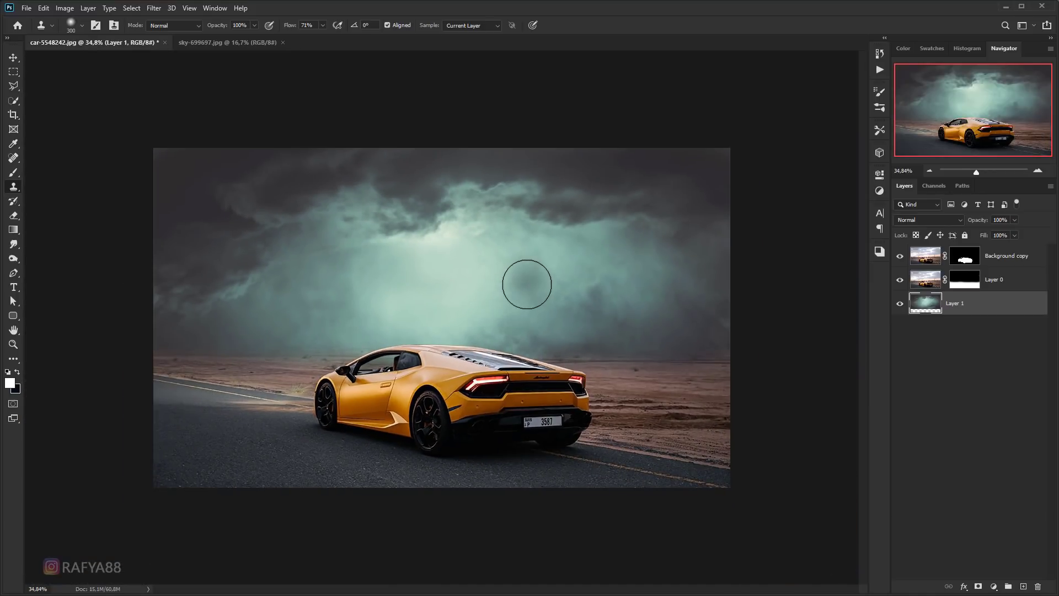
- Rename the Background copy layer to 'car' and give it an orange colour tag
{"action": "left_click", "coordinate": [998, 280]}
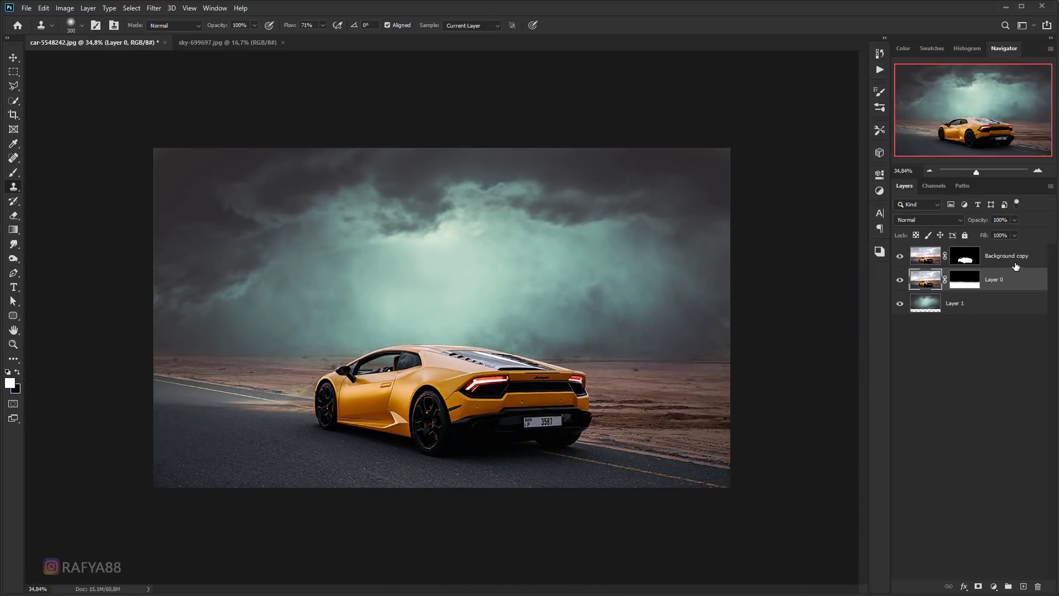
{"action": "left_click", "coordinate": [1019, 264]}
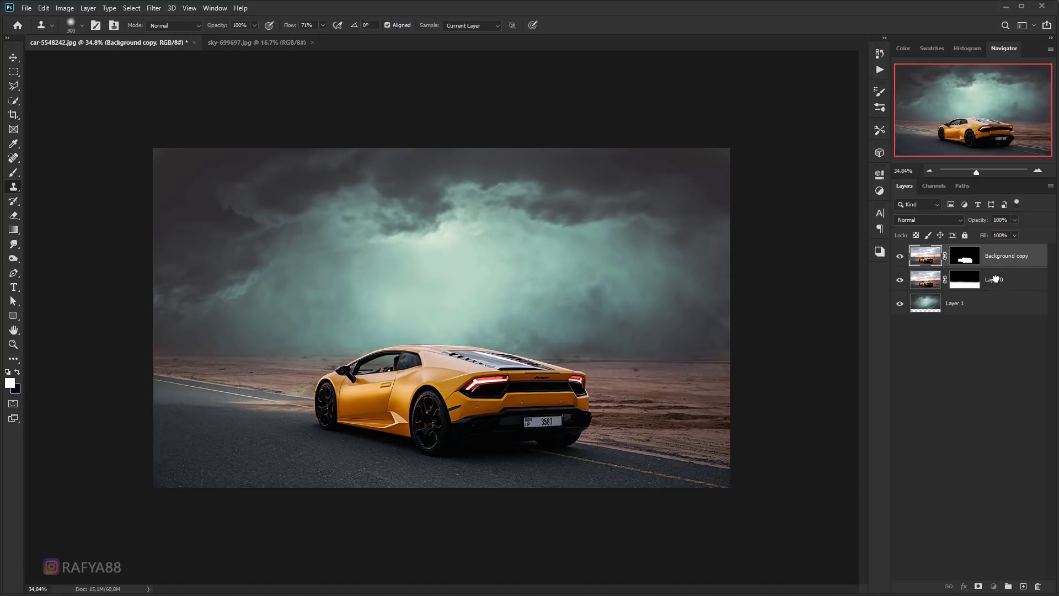
{"action": "left_click", "coordinate": [996, 279]}
{"action": "double_click", "coordinate": [1008, 255]}
{"action": "type", "text": "car"}
{"action": "key", "text": "Return"}
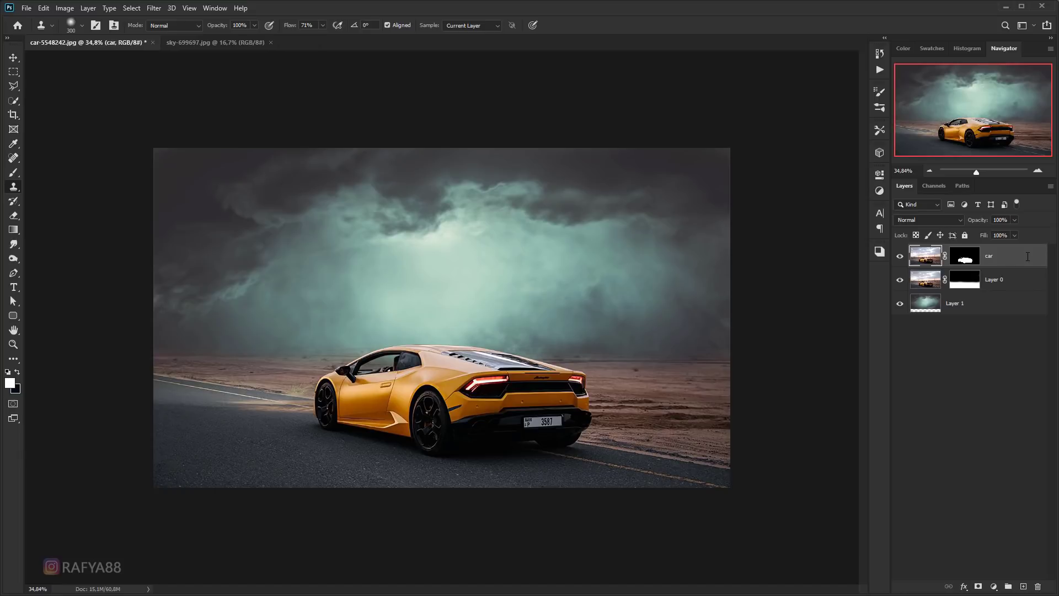
{"action": "right_click", "coordinate": [1027, 260]}
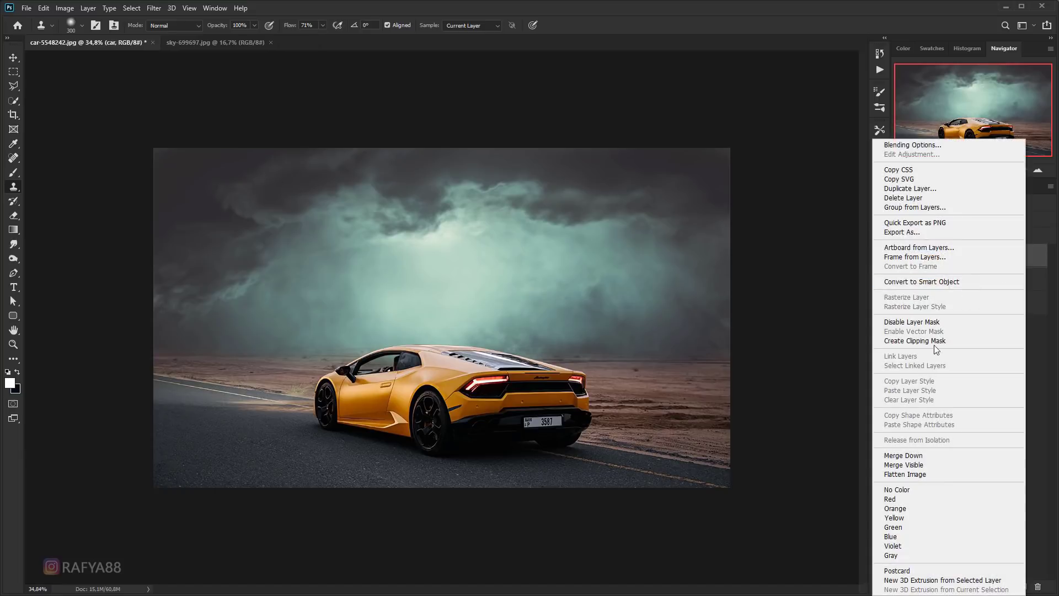
{"action": "left_click", "coordinate": [924, 508]}
- Rename Layer 0 to 'bg'
{"action": "left_click", "coordinate": [999, 280]}
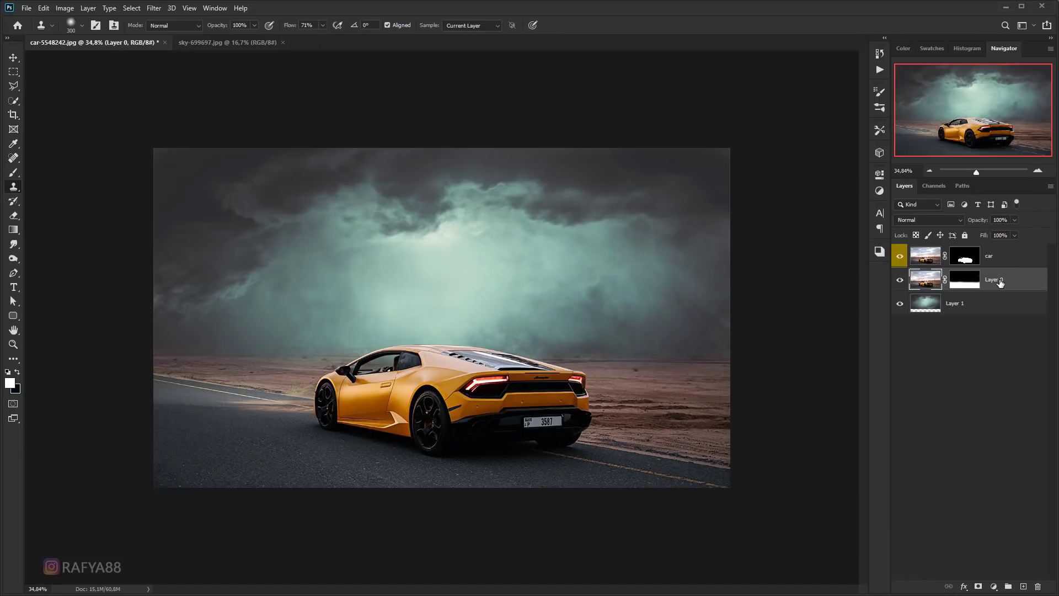
{"action": "type", "text": "bg"}
{"action": "key", "text": "Return"}
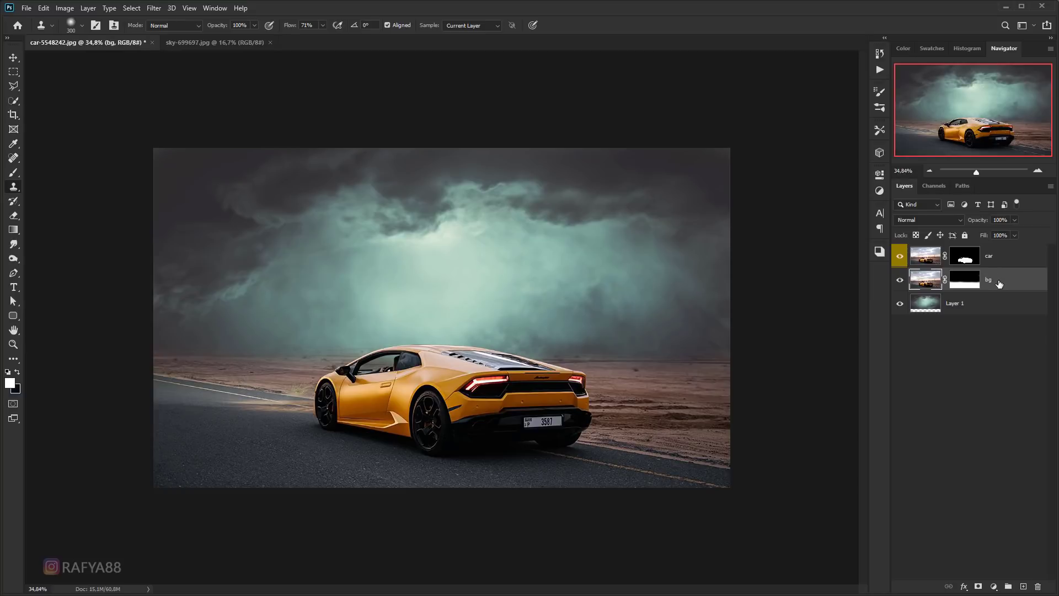
- Add a Levels adjustment clipped to bg and drag Output white left to darken it
{"action": "left_click", "coordinate": [994, 586]}
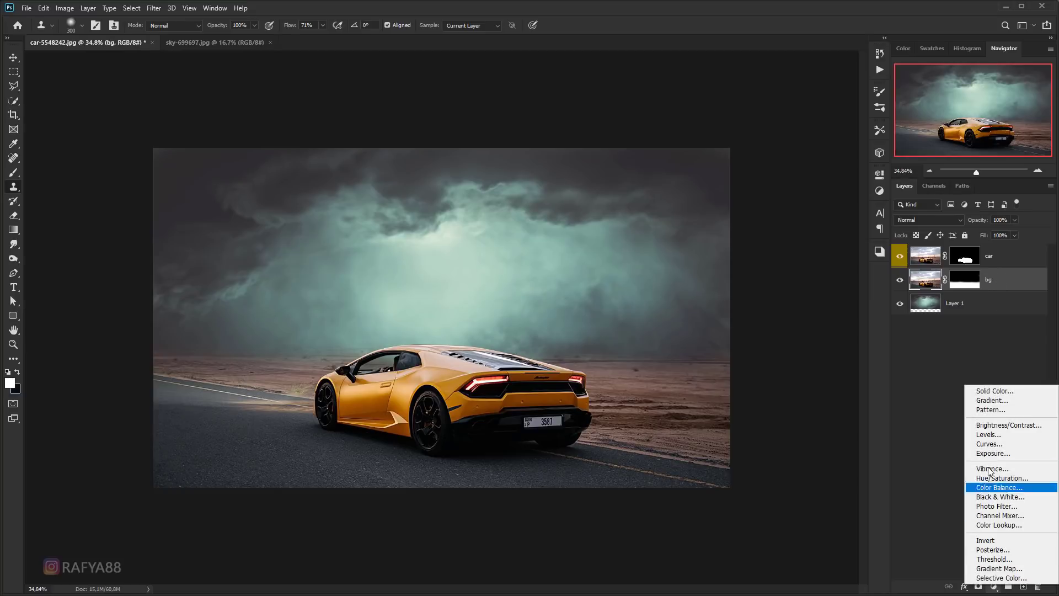
{"action": "left_click", "coordinate": [1009, 438]}
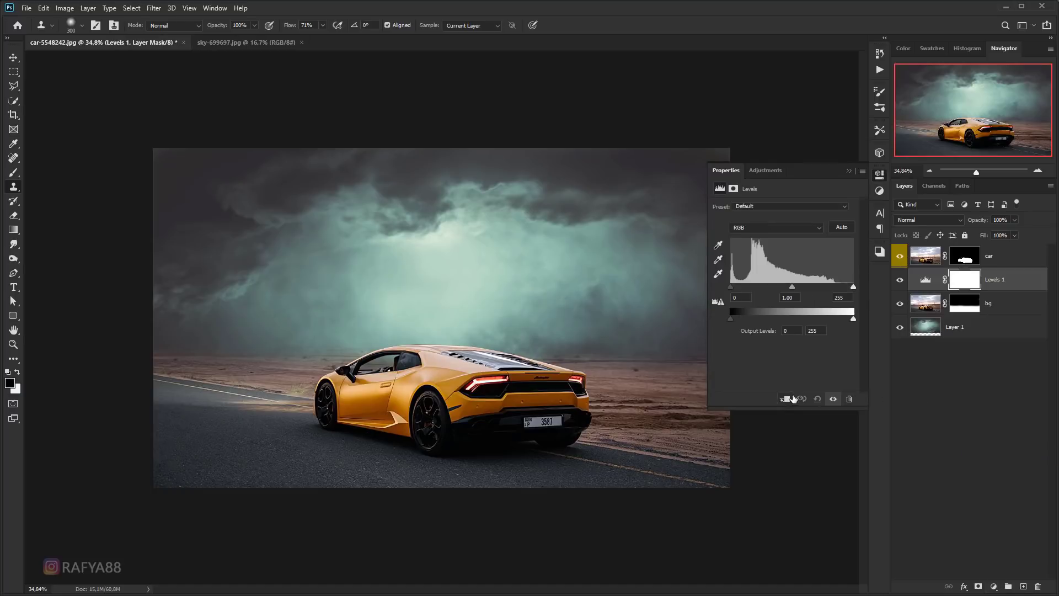
{"action": "left_click", "coordinate": [786, 399]}
{"action": "left_click_drag", "start_coordinate": [822, 319], "coordinate": [794, 318]}
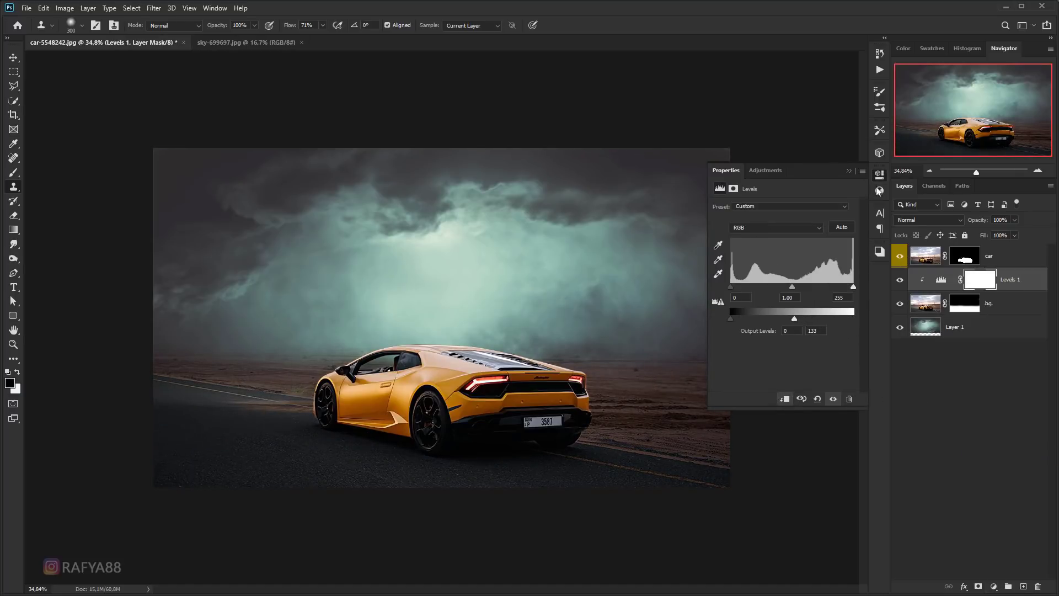
{"action": "left_click", "coordinate": [848, 171]}
- Paint black on the Levels mask with a larger soft brush across the middle band
{"action": "left_click_drag", "start_coordinate": [543, 362], "coordinate": [515, 341]}
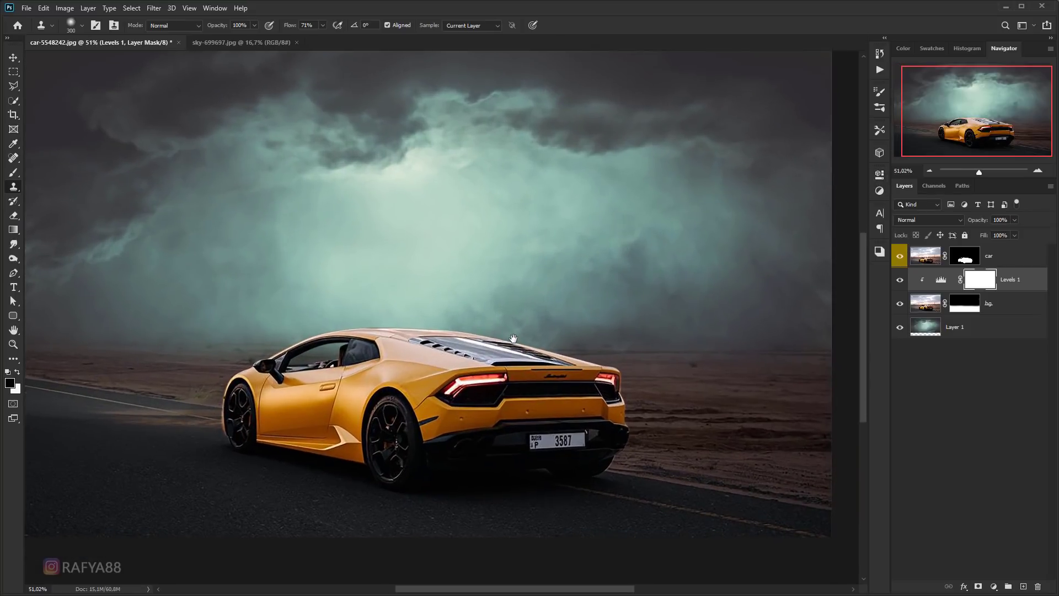
{"action": "scroll", "coordinate": [848, 320], "scroll_direction": "down", "scroll_amount": 2, "text": "alt"}
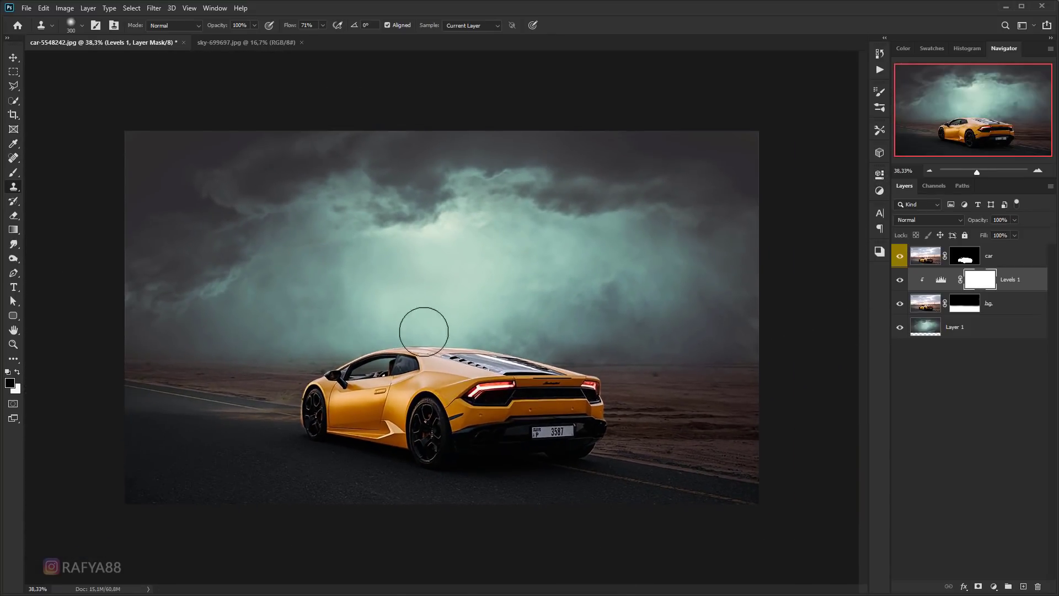
{"action": "key", "text": "b"}
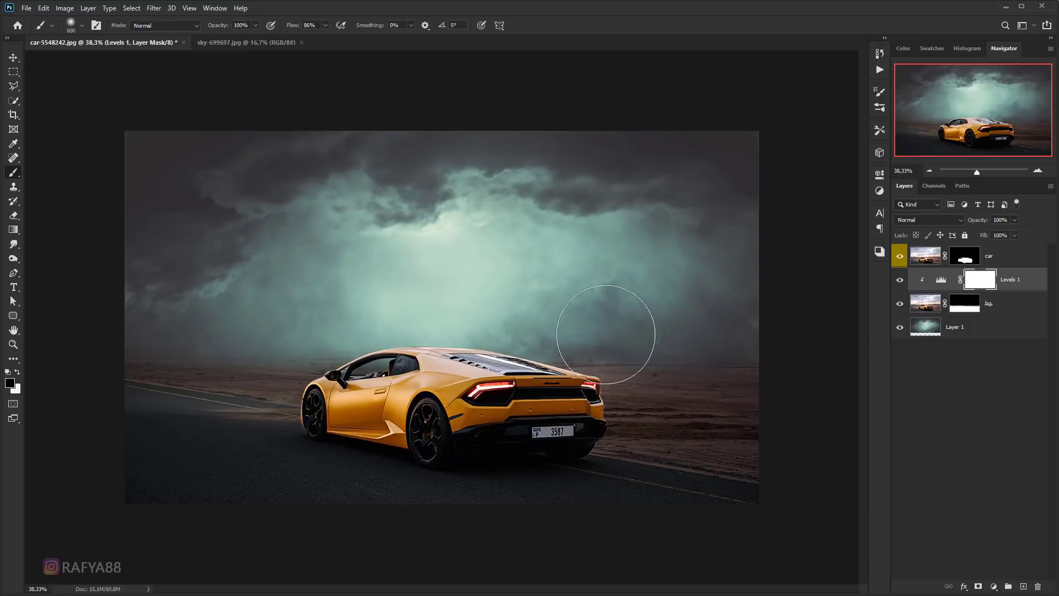
{"action": "key", "text": "bracketright"}
{"action": "left_click_drag", "start_coordinate": [651, 331], "coordinate": [664, 326]}
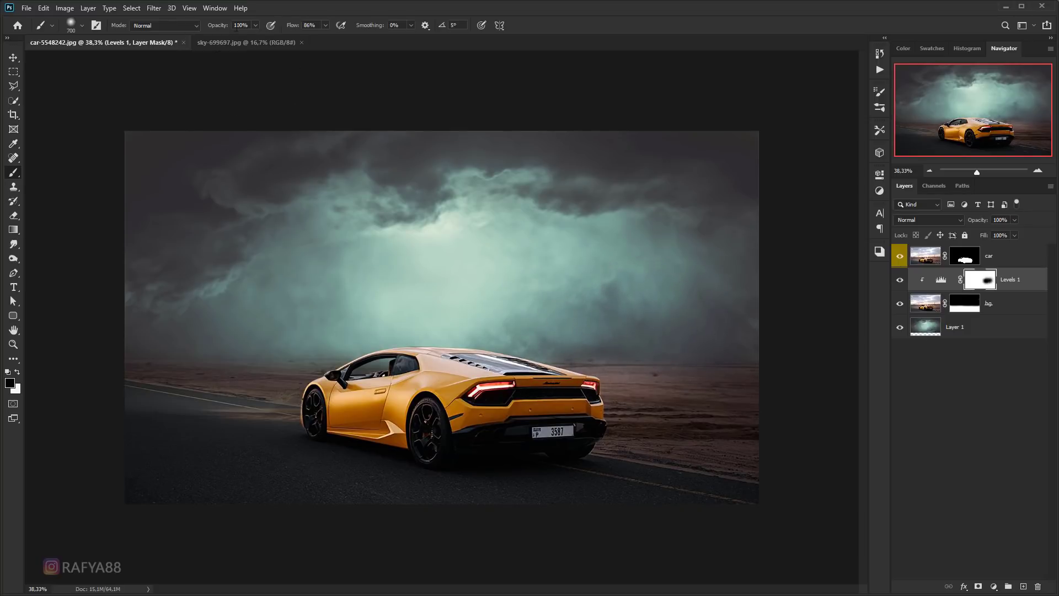
{"action": "mouse_move", "coordinate": [517, 266]}
{"action": "left_mouse_down"}
{"action": "mouse_move", "coordinate": [201, 317]}
{"action": "mouse_move", "coordinate": [279, 296]}
{"action": "mouse_move", "coordinate": [669, 314]}
{"action": "mouse_move", "coordinate": [547, 329]}
{"action": "left_mouse_up"}
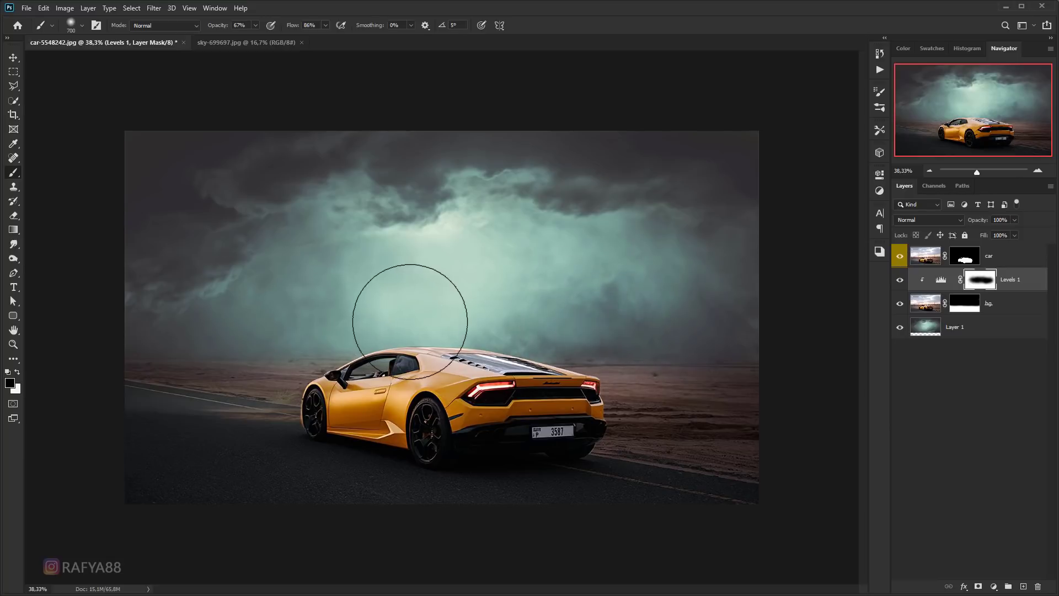
{"action": "scroll", "coordinate": [408, 312], "scroll_direction": "down", "scroll_amount": 1}
{"action": "scroll", "coordinate": [409, 310], "scroll_direction": "down", "scroll_amount": 1}
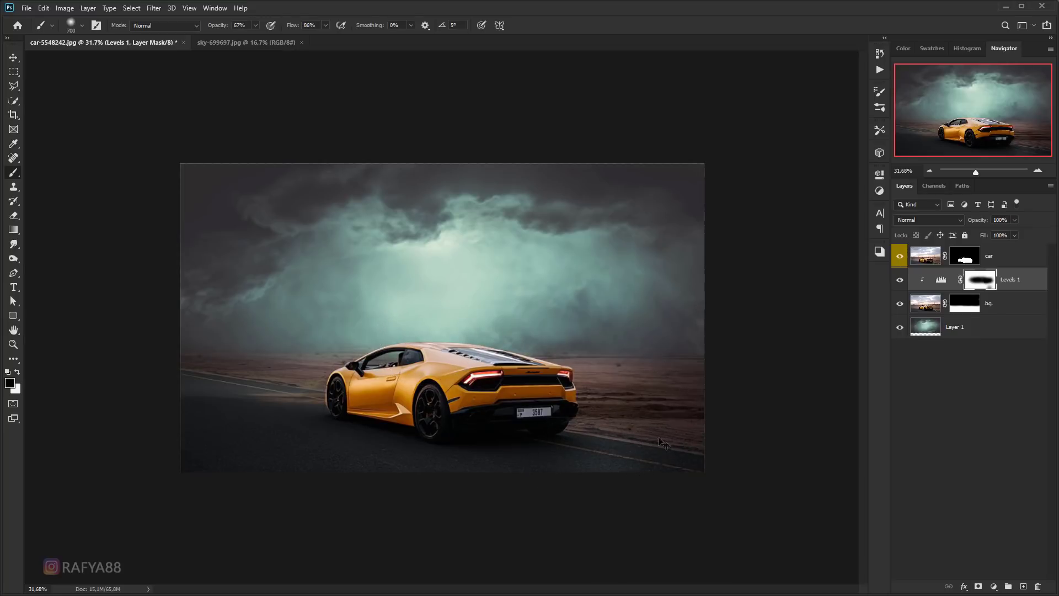
{"action": "key", "text": "ctrl+z"}
- Lower the brush opacity to 44%, undo the last stroke, and target the Levels adjustment
{"action": "key", "text": "bracketright"}
{"action": "key", "text": "bracketright"}
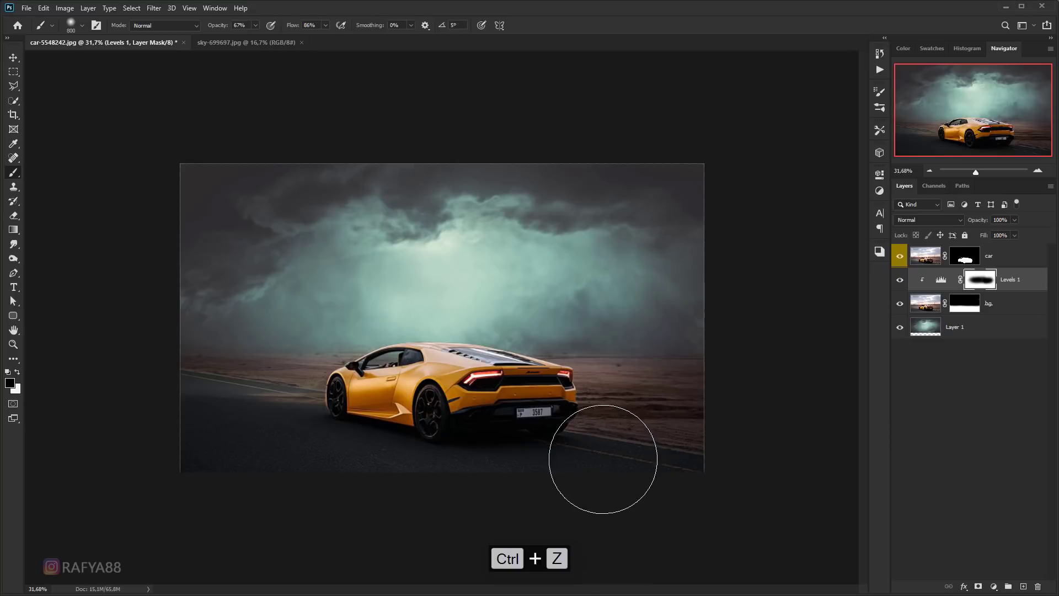
{"action": "left_click_drag", "start_coordinate": [219, 27], "coordinate": [205, 27]}
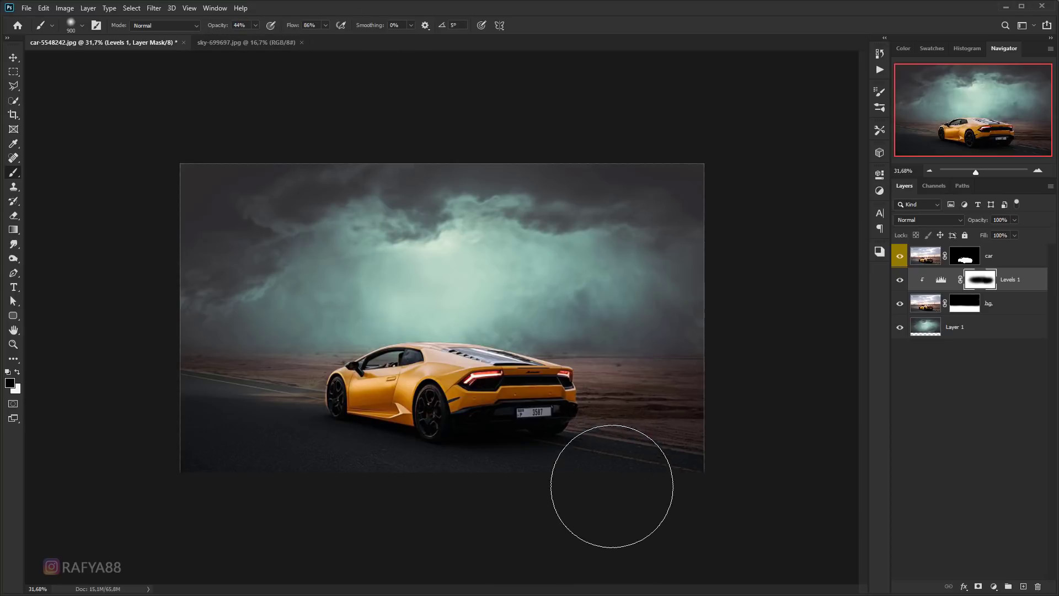
{"action": "key", "text": "ctrl+z"}
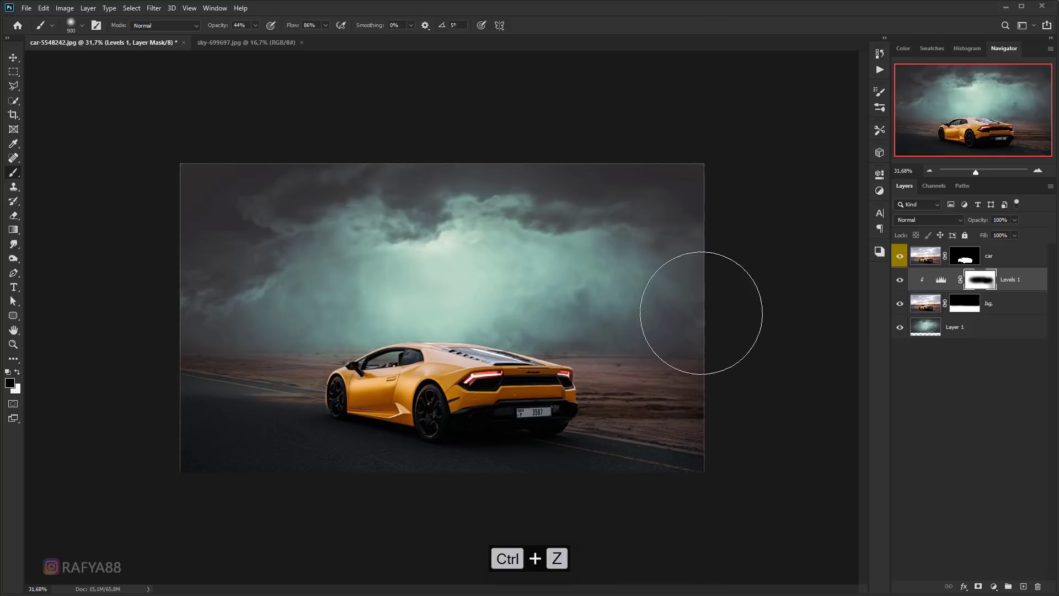
{"action": "scroll", "coordinate": [662, 298], "scroll_direction": "down", "scroll_amount": 1}
{"action": "scroll", "coordinate": [622, 287], "scroll_direction": "up", "scroll_amount": 2}
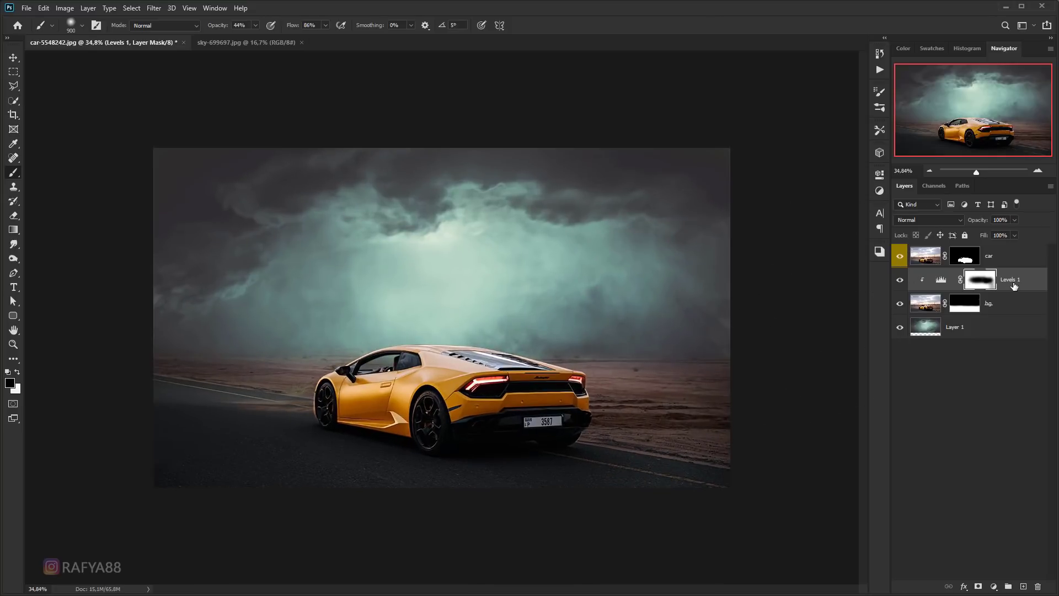
{"action": "key", "text": "ctrl+2"}
{"action": "key", "text": "x"}
{"action": "left_click", "coordinate": [993, 584]}
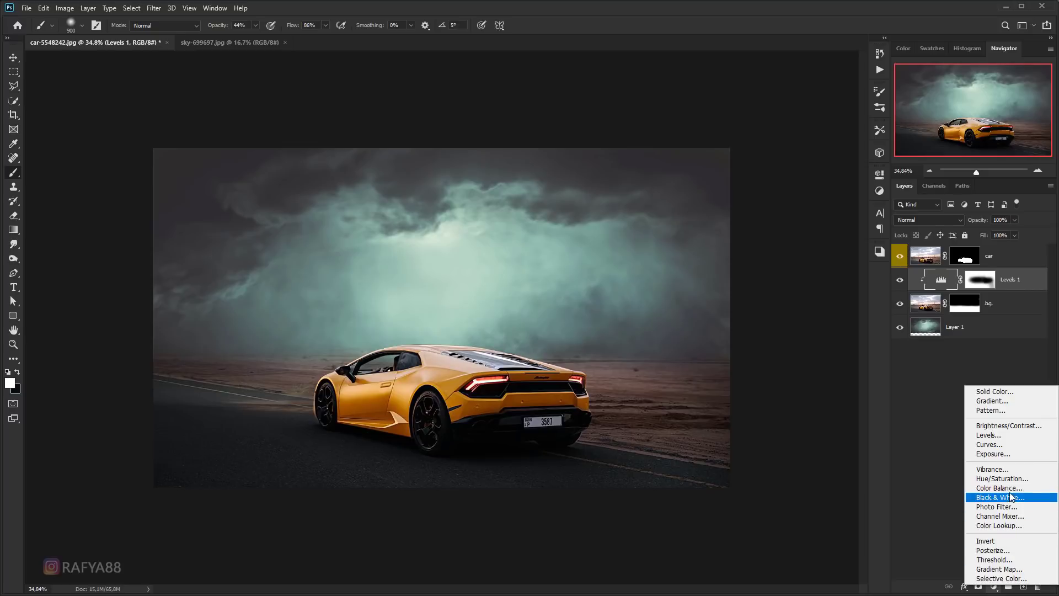
- Add a clipped Color Balance adjustment with midtones Yellow–Blue set to -13
{"action": "left_click", "coordinate": [991, 488]}
{"action": "left_click", "coordinate": [786, 399]}
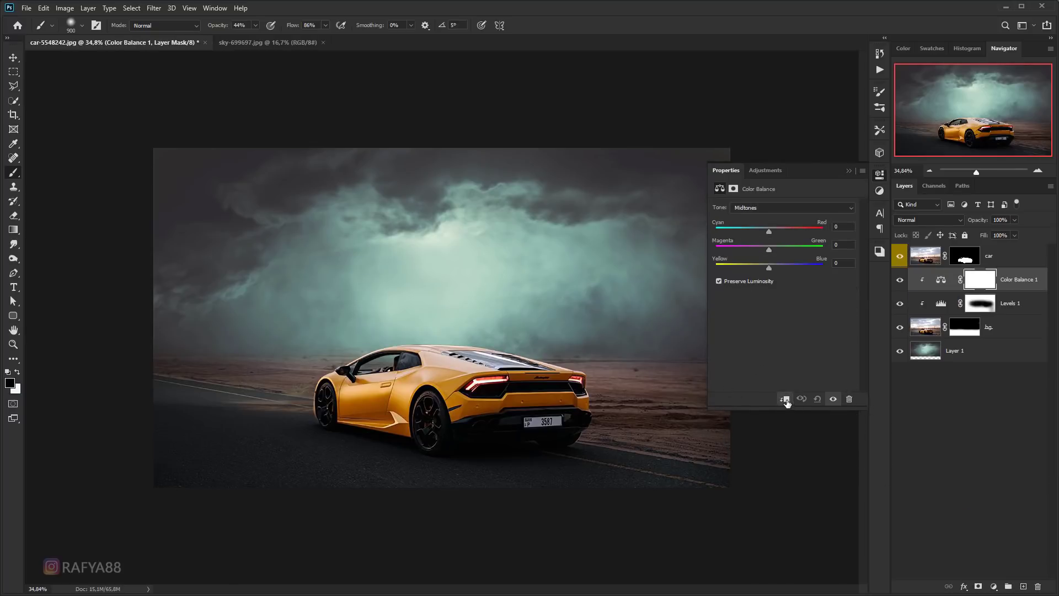
{"action": "left_click_drag", "start_coordinate": [769, 266], "coordinate": [762, 266]}
{"action": "left_click", "coordinate": [849, 171]}
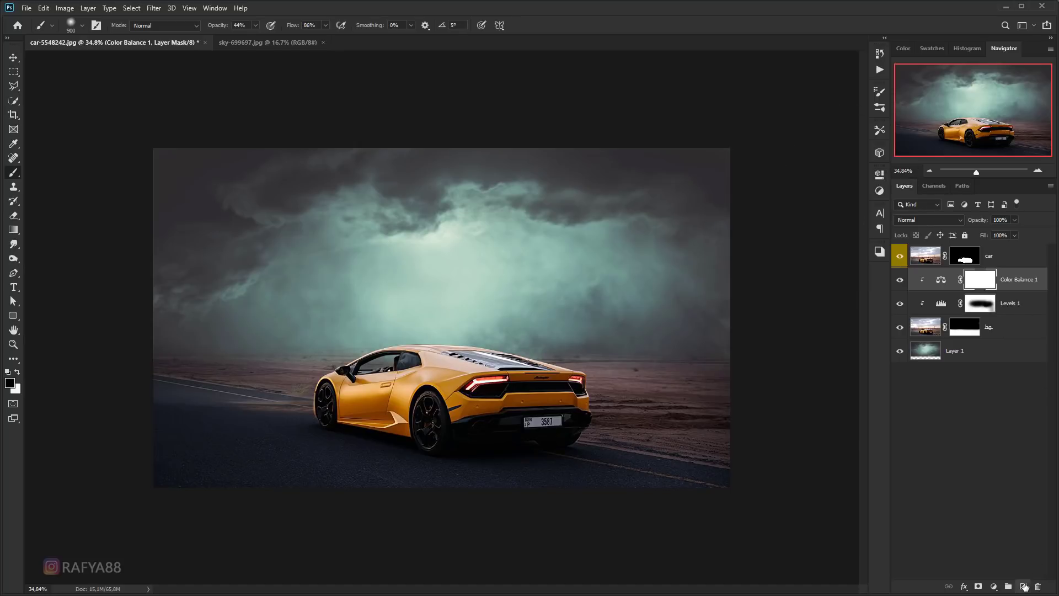
- Add a Layer 2 clipped to the background adjustments and paint sampled-colour haze across it
{"action": "left_click", "coordinate": [1024, 586]}
{"action": "left_click", "coordinate": [1006, 287], "text": "alt"}
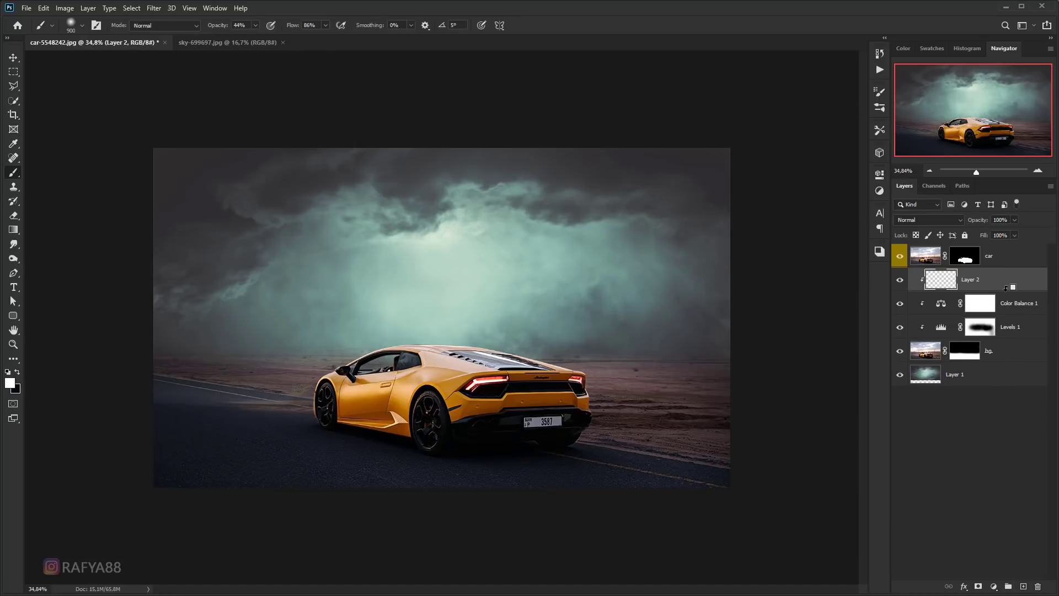
{"action": "left_click", "coordinate": [664, 323], "text": "alt"}
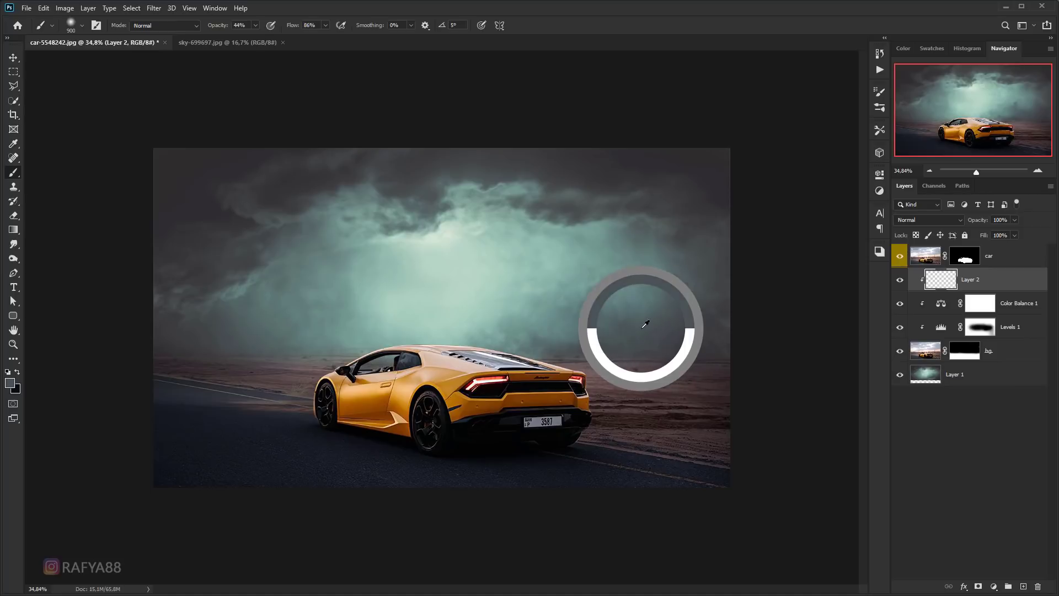
{"action": "key", "text": "bracketleft"}
{"action": "key", "text": "bracketleft"}
{"action": "key", "text": "bracketleft"}
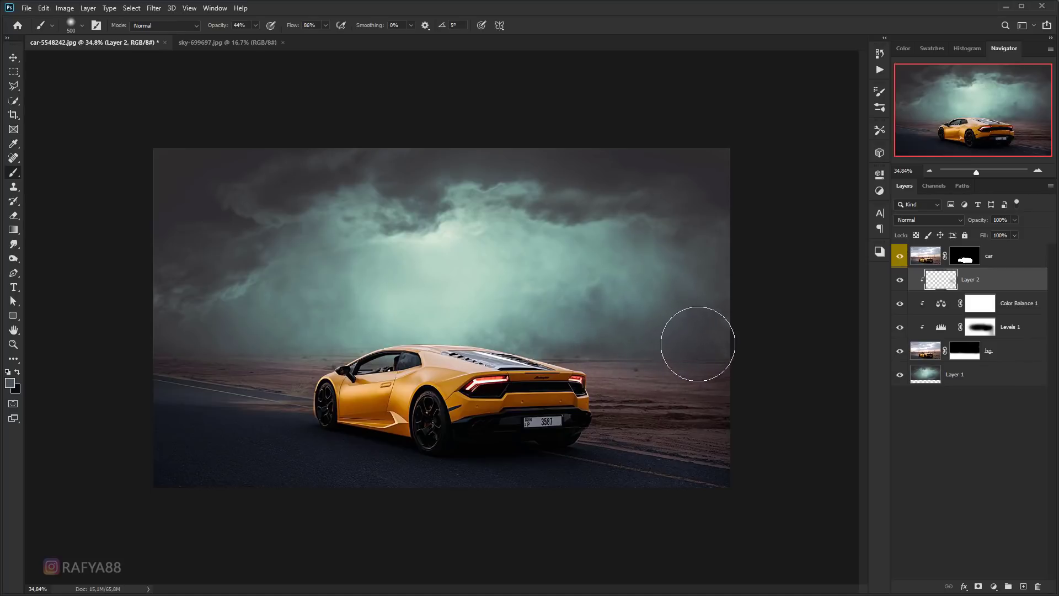
{"action": "left_click_drag", "start_coordinate": [697, 343], "coordinate": [591, 343]}
- Sample the sky's teal and paint soft haze along the road and horizon
{"action": "key", "text": "bracketright"}
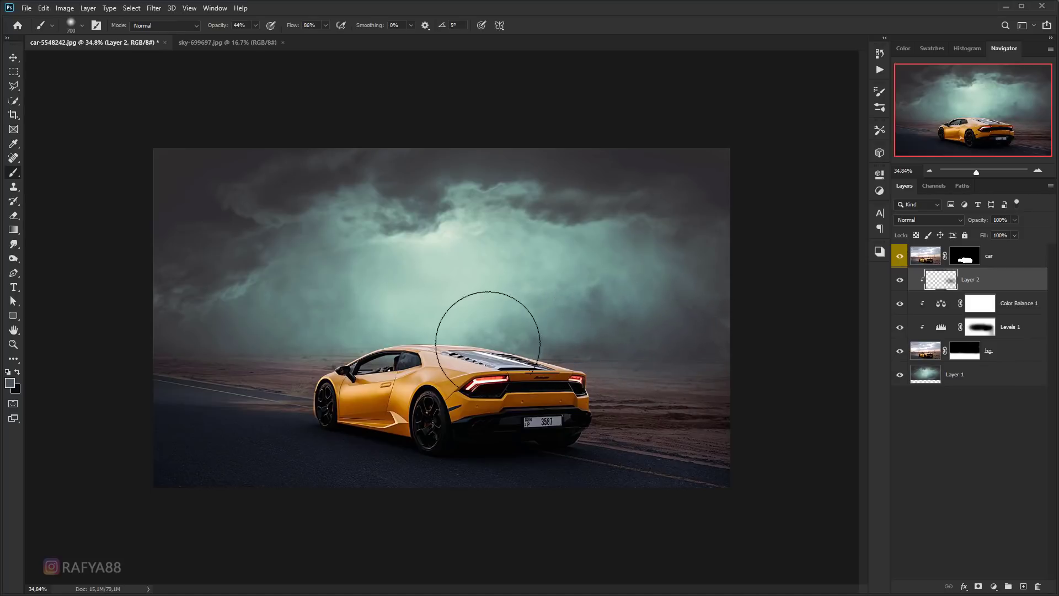
{"action": "left_click", "coordinate": [505, 335], "text": "alt"}
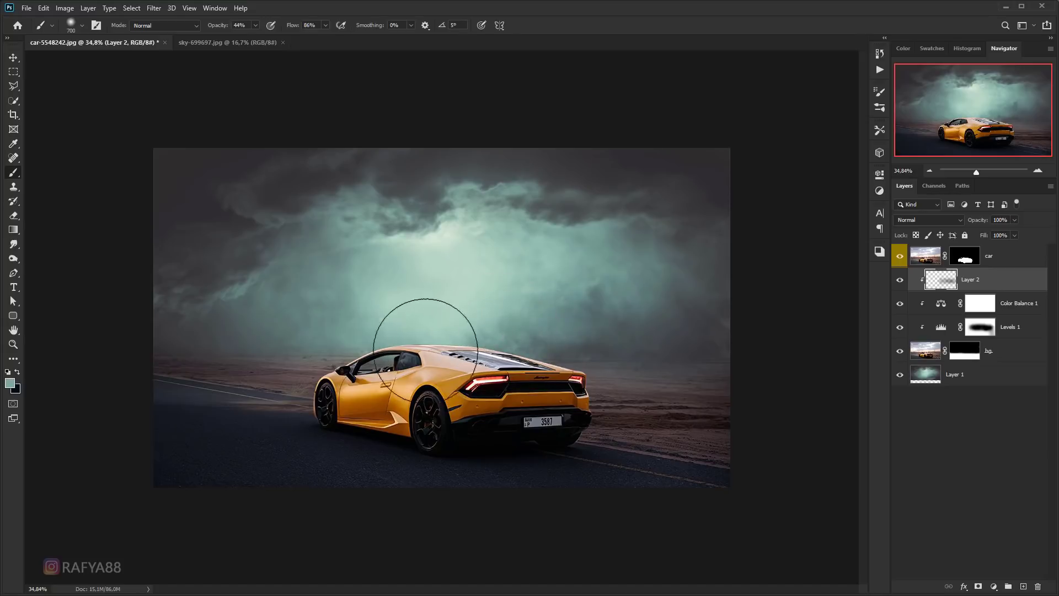
{"action": "left_click_drag", "start_coordinate": [421, 338], "coordinate": [282, 332]}
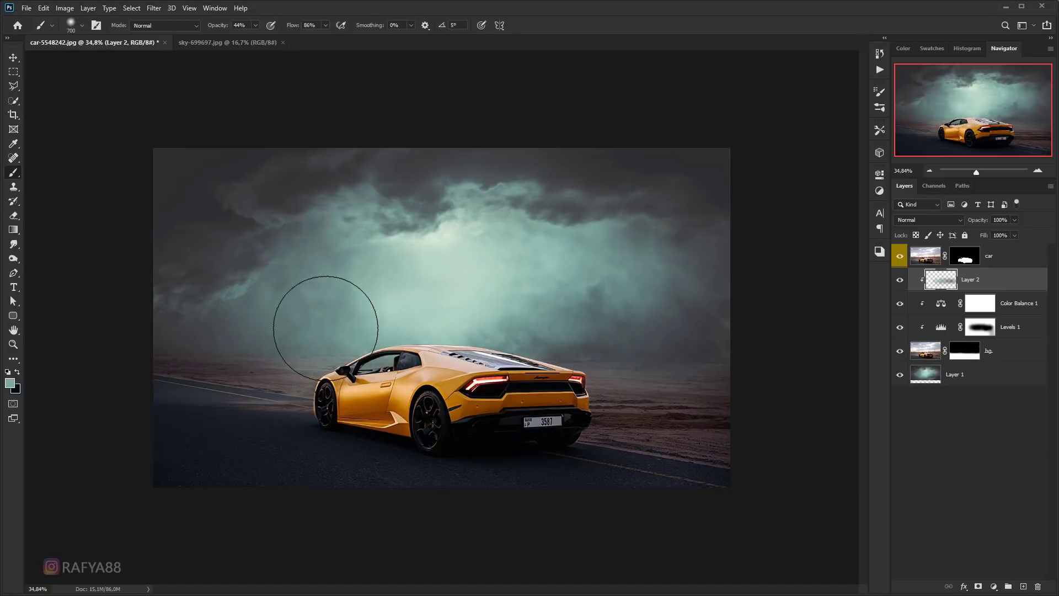
{"action": "left_click", "coordinate": [223, 331], "text": "alt"}
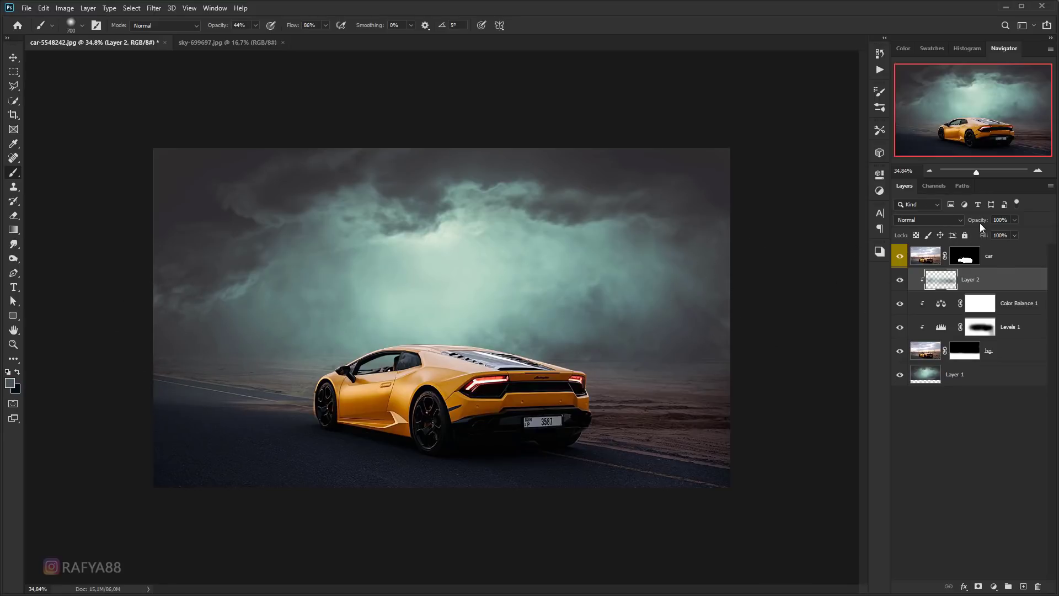
- Lower Layer 2's opacity to about 78%
{"action": "left_click_drag", "start_coordinate": [980, 223], "coordinate": [969, 226]}
{"action": "scroll", "coordinate": [540, 320], "scroll_direction": "down", "scroll_amount": 3}
{"action": "scroll", "coordinate": [485, 308], "scroll_direction": "up", "scroll_amount": 1}
{"action": "scroll", "coordinate": [504, 307], "scroll_direction": "up", "scroll_amount": 1}
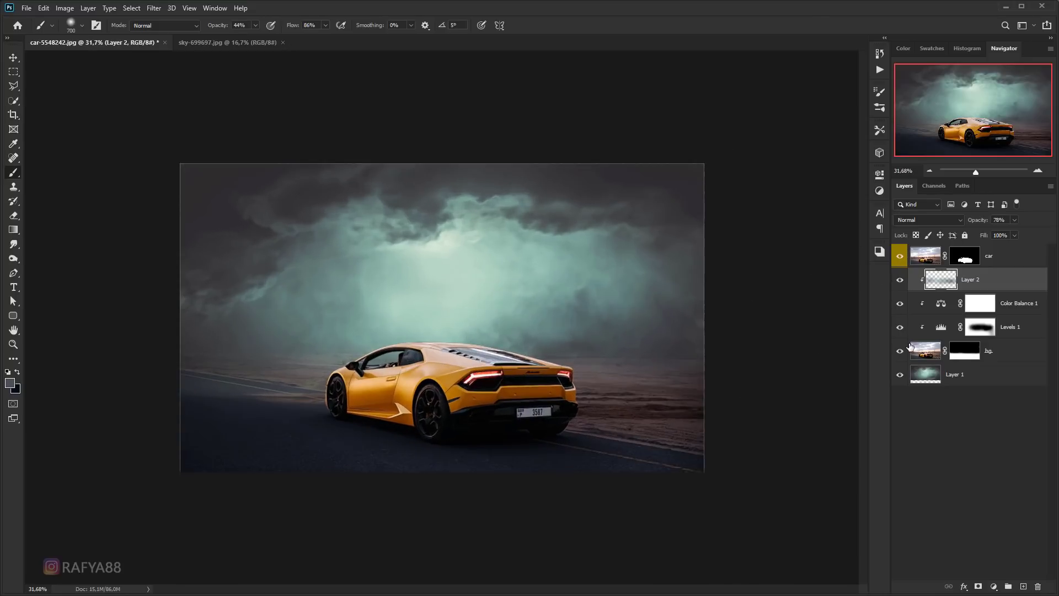
{"action": "left_click", "coordinate": [1004, 259]}
- Add a Levels adjustment clipped to the car with Output white lowered to 182
{"action": "left_click", "coordinate": [994, 586]}
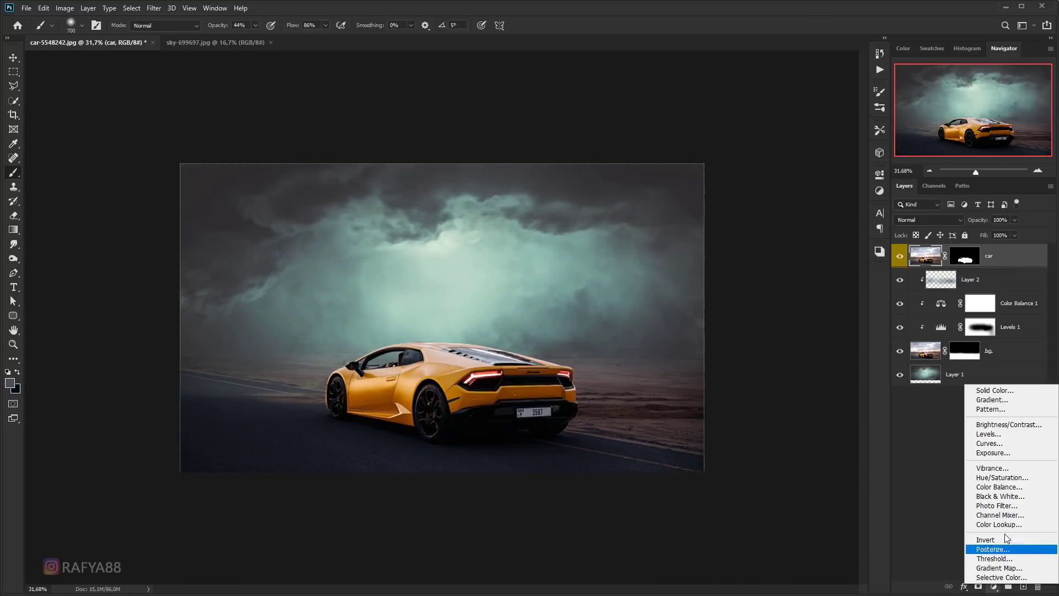
{"action": "left_click", "coordinate": [972, 433]}
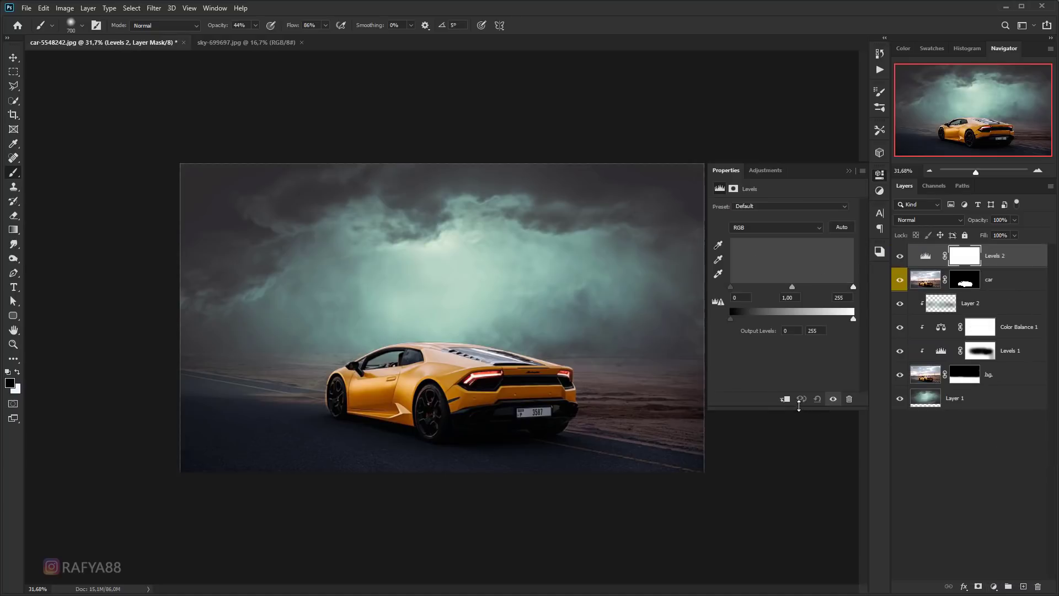
{"action": "left_click", "coordinate": [784, 399]}
{"action": "mouse_move", "coordinate": [853, 319]}
{"action": "left_mouse_down"}
{"action": "mouse_move", "coordinate": [819, 319]}
{"action": "mouse_move", "coordinate": [794, 287]}
{"action": "left_mouse_up"}
{"action": "left_click", "coordinate": [849, 170]}
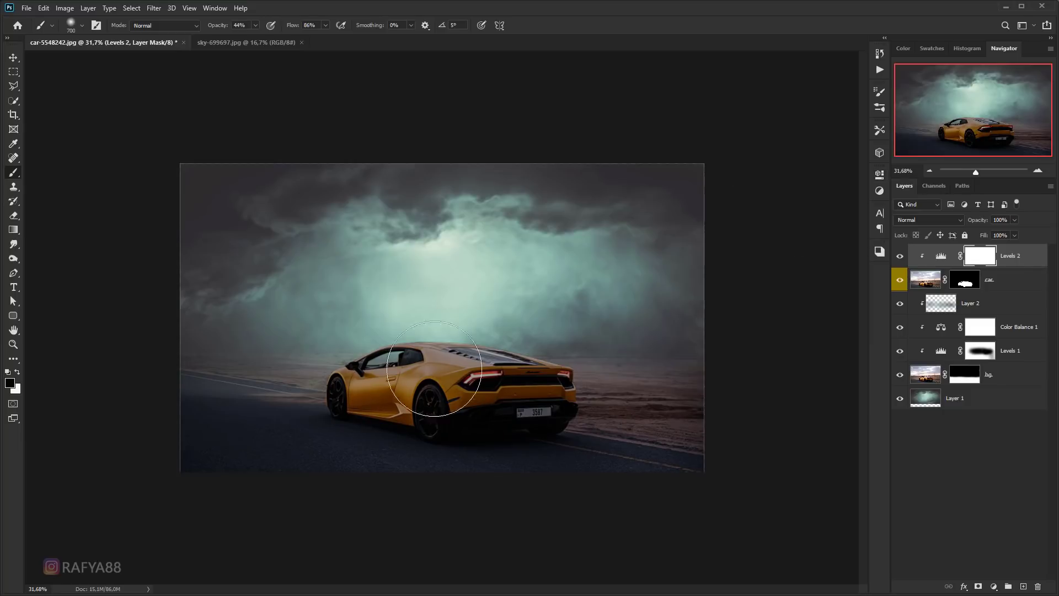
- Brush black on the Levels mask across the car's upper body to restore brightness
{"action": "scroll", "coordinate": [412, 375], "scroll_direction": "up", "scroll_amount": 3}
{"action": "scroll", "coordinate": [412, 374], "scroll_direction": "up", "scroll_amount": 1}
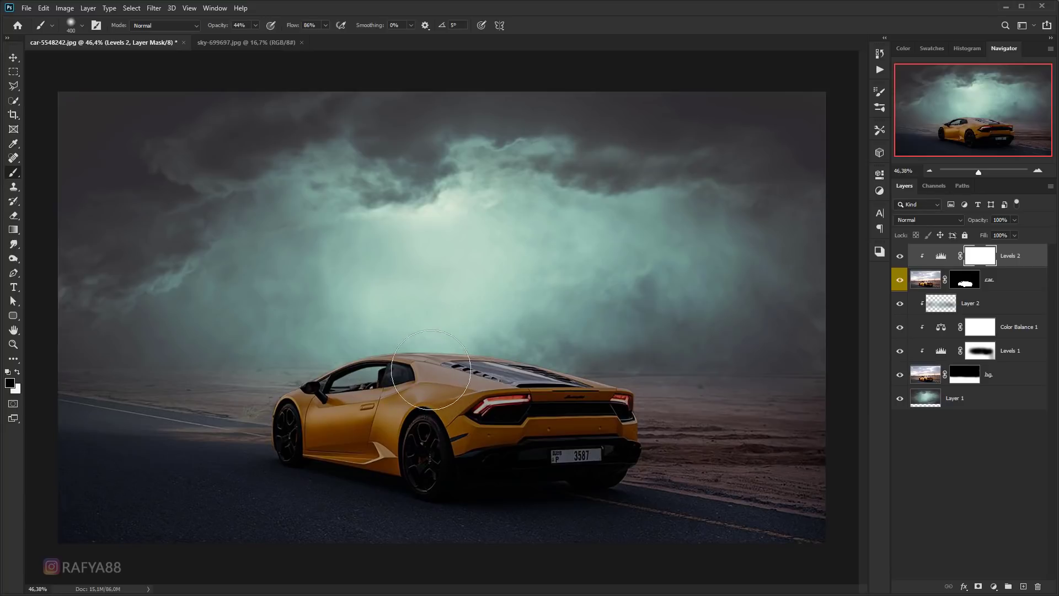
{"action": "scroll", "coordinate": [534, 331], "scroll_direction": "up", "scroll_amount": 2}
{"action": "mouse_move", "coordinate": [534, 331]}
{"action": "left_mouse_down"}
{"action": "mouse_move", "coordinate": [490, 308]}
{"action": "mouse_move", "coordinate": [655, 349]}
{"action": "mouse_move", "coordinate": [591, 323]}
{"action": "mouse_move", "coordinate": [357, 300]}
{"action": "mouse_move", "coordinate": [574, 320]}
{"action": "mouse_move", "coordinate": [473, 355]}
{"action": "mouse_move", "coordinate": [375, 315]}
{"action": "mouse_move", "coordinate": [259, 326]}
{"action": "mouse_move", "coordinate": [260, 342]}
{"action": "mouse_move", "coordinate": [213, 373]}
{"action": "mouse_move", "coordinate": [173, 442]}
{"action": "left_mouse_up"}
{"action": "type", "text": "23"}
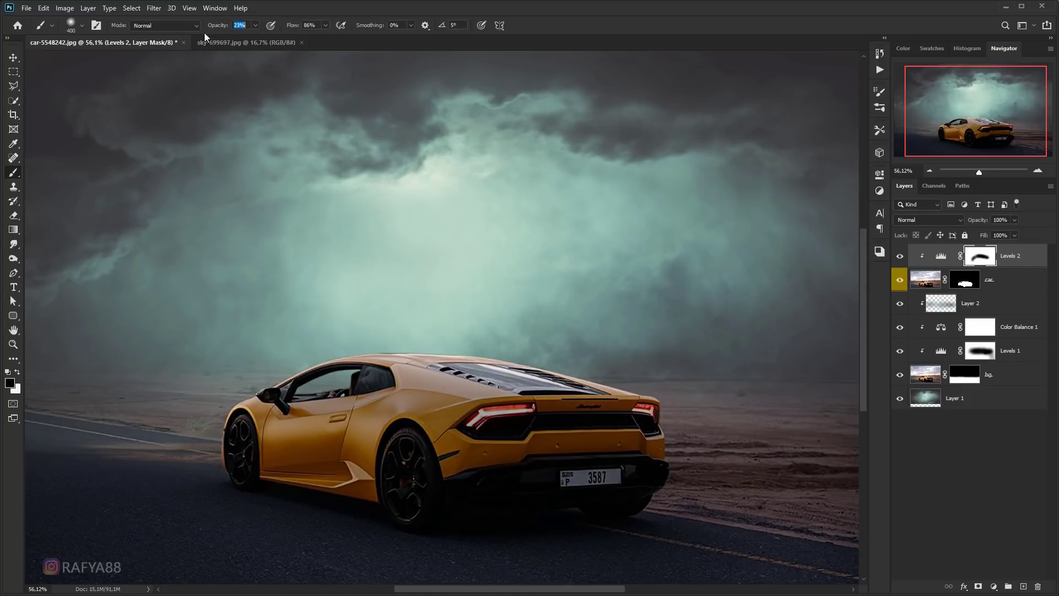
- Paint the Levels 2 mask with a 23% opacity brush, resizing it to keep the roof brighter
{"action": "key", "text": "Return"}
{"action": "key", "text": "bracketleft"}
{"action": "key", "text": "bracketleft"}
{"action": "key", "text": "bracketleft"}
{"action": "key", "text": "bracketleft"}
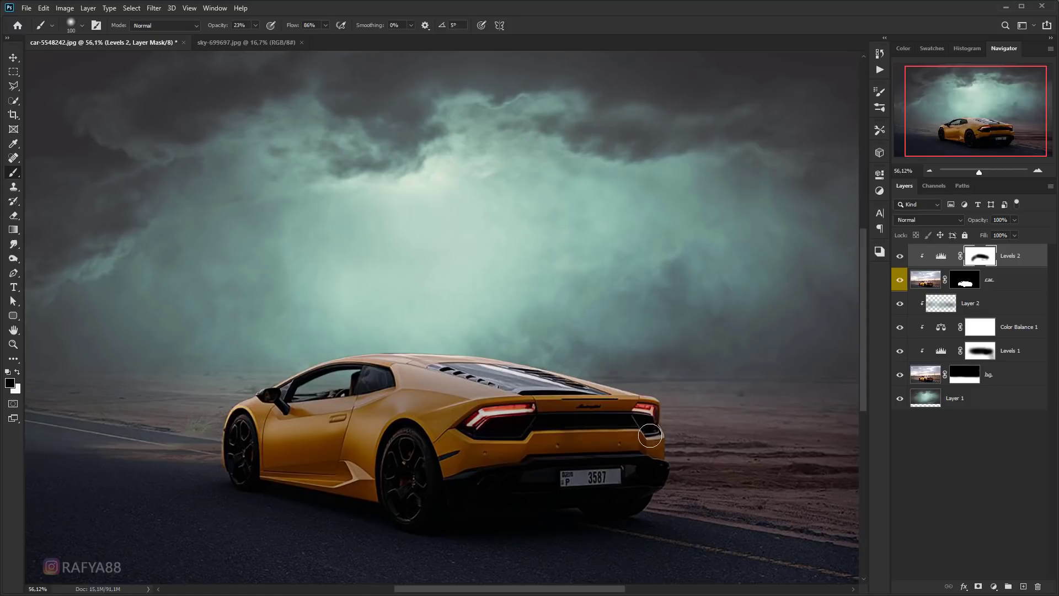
{"action": "key", "text": "bracketright"}
{"action": "key", "text": "bracketright"}
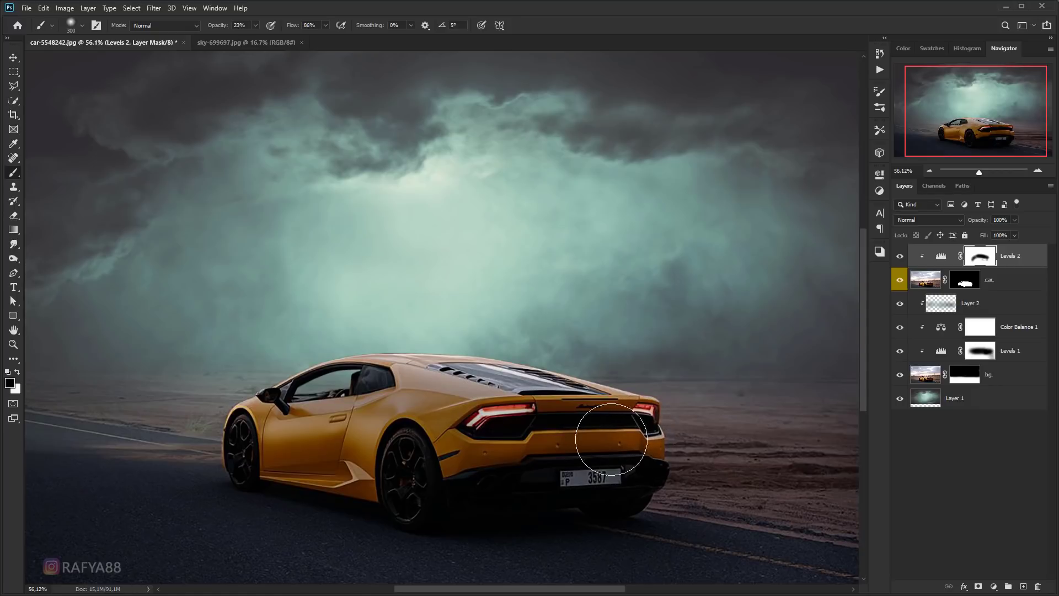
{"action": "key", "text": "bracketright"}
{"action": "key", "text": "bracketright"}
{"action": "key", "text": "bracketright"}
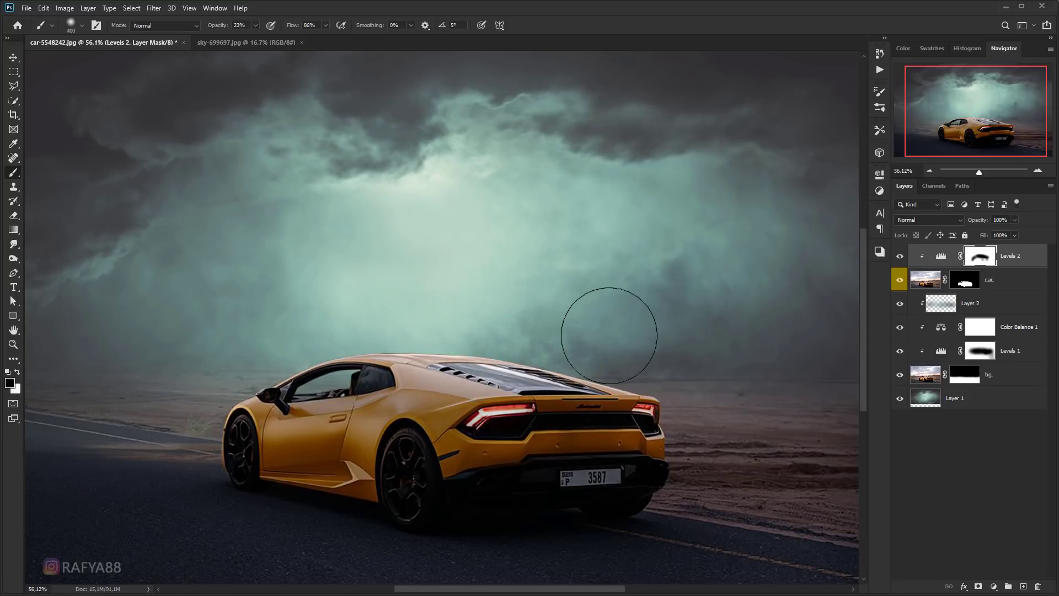
{"action": "key", "text": "bracketright"}
{"action": "key", "text": "bracketright"}
{"action": "key", "text": "bracketright"}
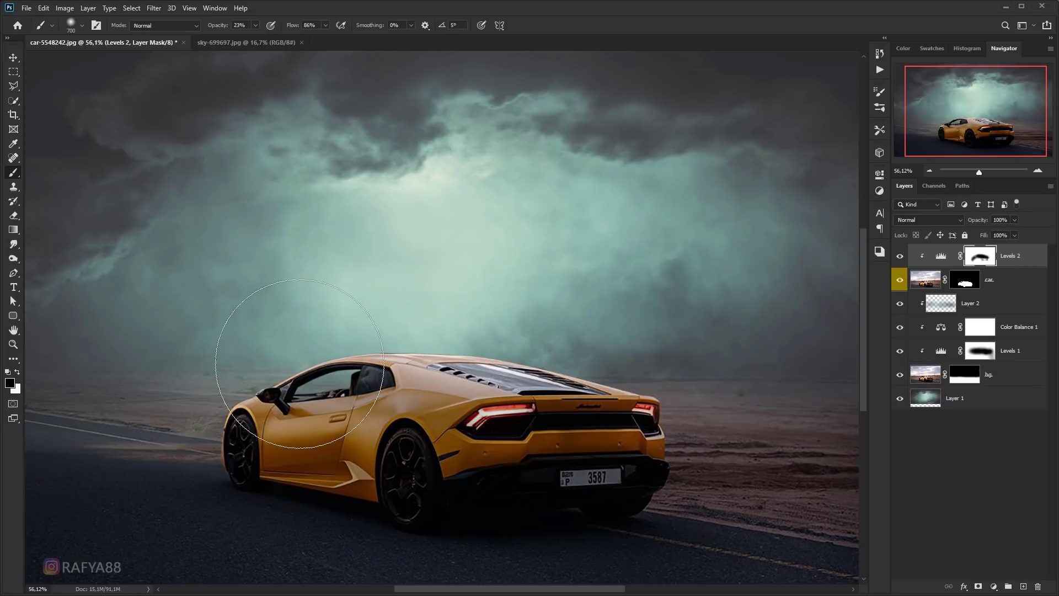
{"action": "key", "text": "bracketleft"}
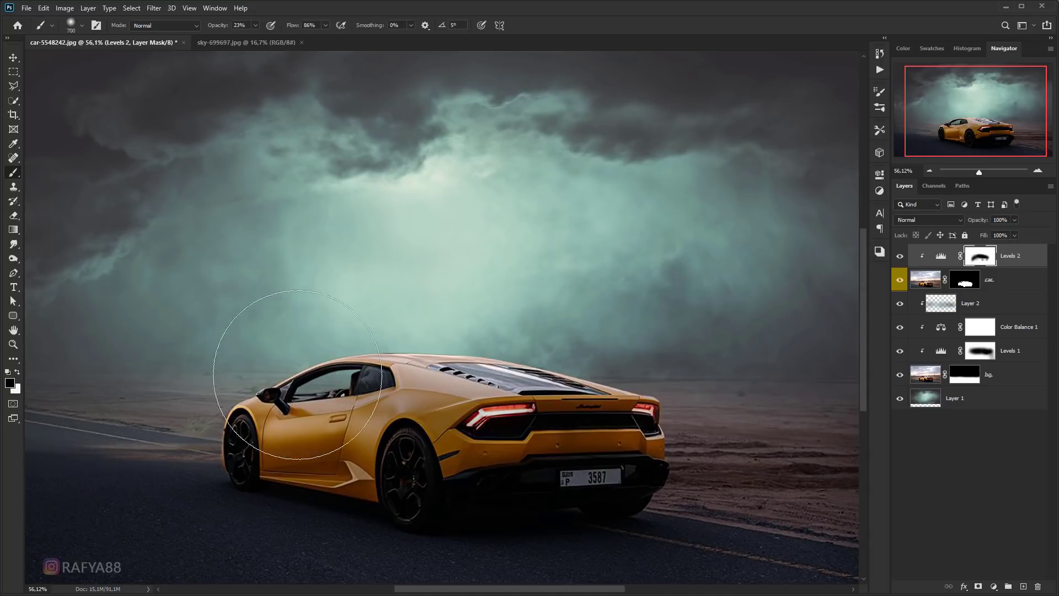
- Toggle Levels 2 visibility to compare the car with and without the darkening
{"action": "scroll", "coordinate": [386, 430], "scroll_direction": "down", "scroll_amount": 3, "text": "alt"}
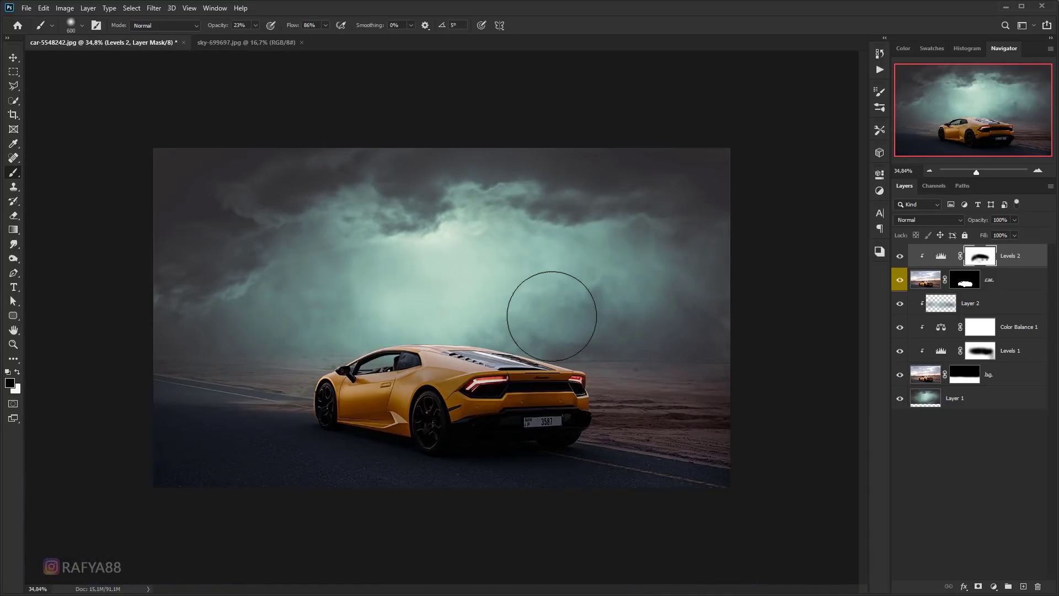
{"action": "left_click", "coordinate": [900, 257]}
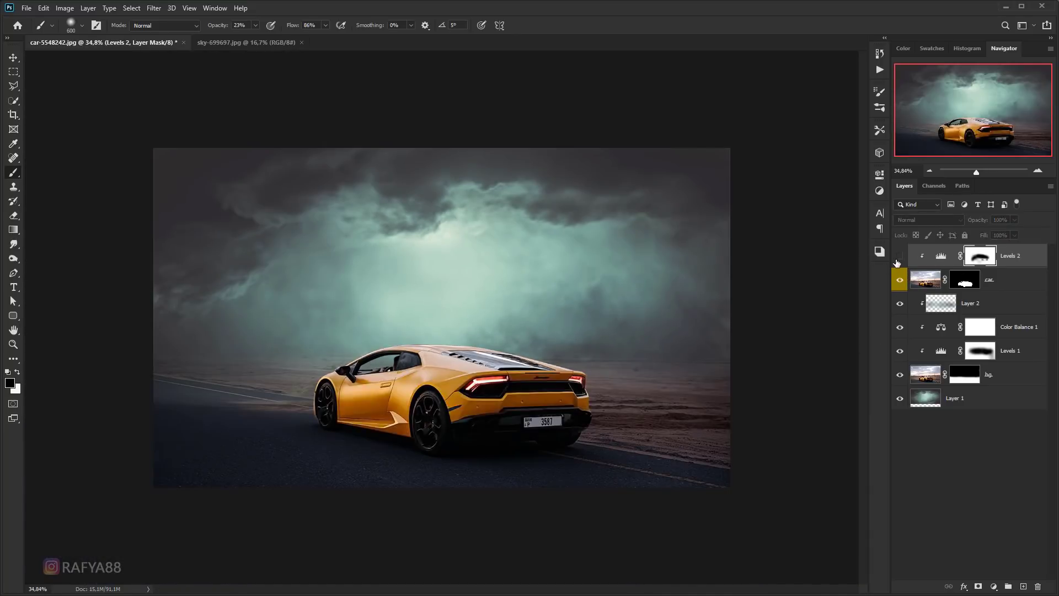
{"action": "scroll", "coordinate": [524, 329], "scroll_direction": "down", "scroll_amount": 3, "text": "alt"}
{"action": "scroll", "coordinate": [524, 329], "scroll_direction": "up", "scroll_amount": 2, "text": "alt"}
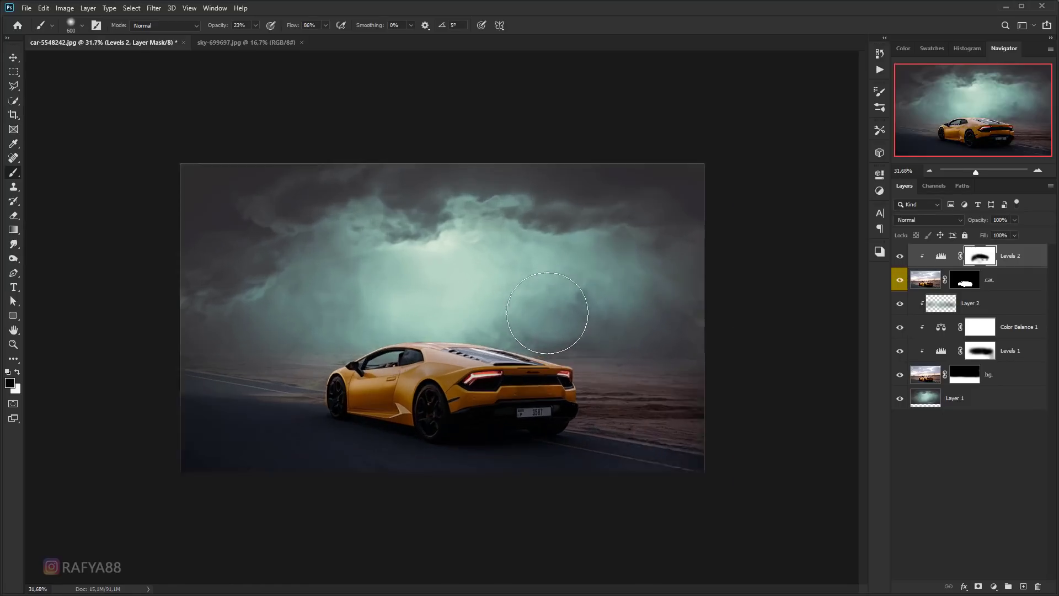
{"action": "scroll", "coordinate": [552, 309], "scroll_direction": "up", "scroll_amount": 1, "text": "alt"}
{"action": "scroll", "coordinate": [494, 302], "scroll_direction": "down", "scroll_amount": 2, "text": "alt"}
{"action": "scroll", "coordinate": [492, 298], "scroll_direction": "down", "scroll_amount": 1, "text": "alt"}
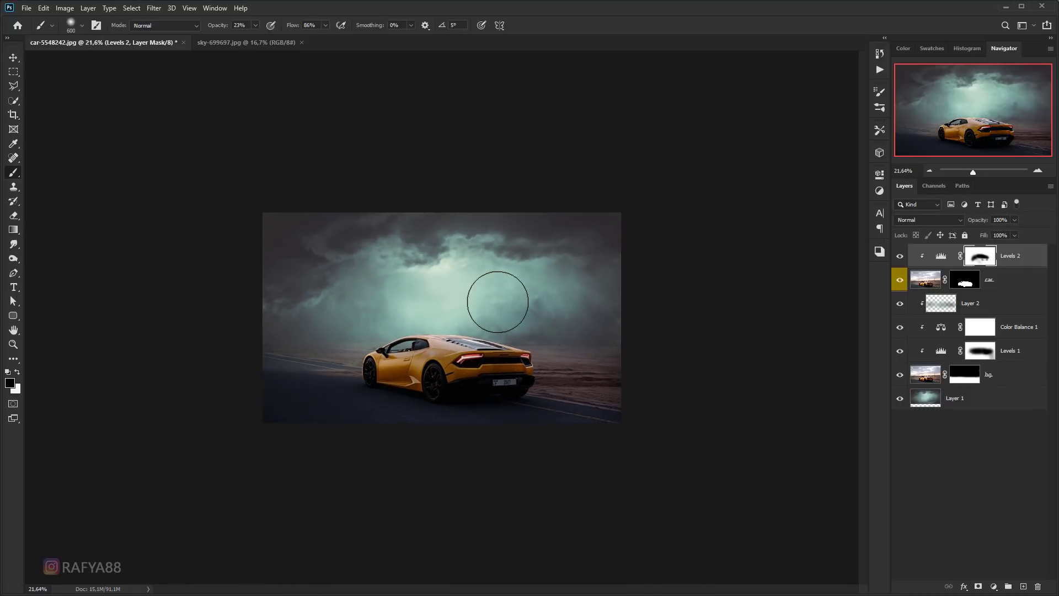
{"action": "scroll", "coordinate": [574, 297], "scroll_direction": "up", "scroll_amount": 2, "text": "alt"}
{"action": "scroll", "coordinate": [573, 301], "scroll_direction": "up", "scroll_amount": 2, "text": "alt"}
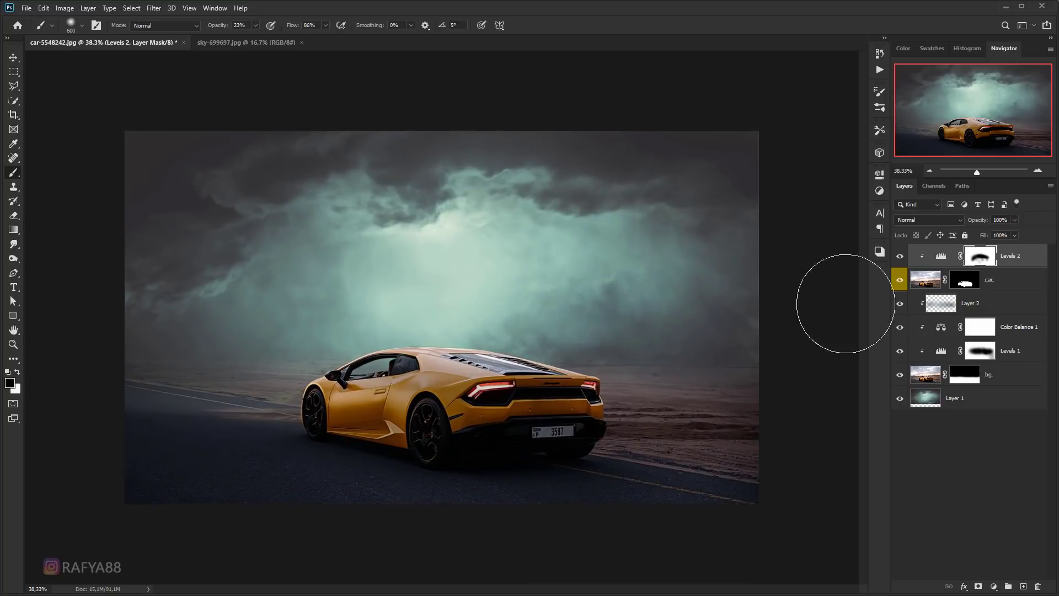
- Clip a Color Balance adjustment to sky Layer 1 and nudge its Cyan–Red midtones toward red
{"action": "left_click", "coordinate": [1005, 395]}
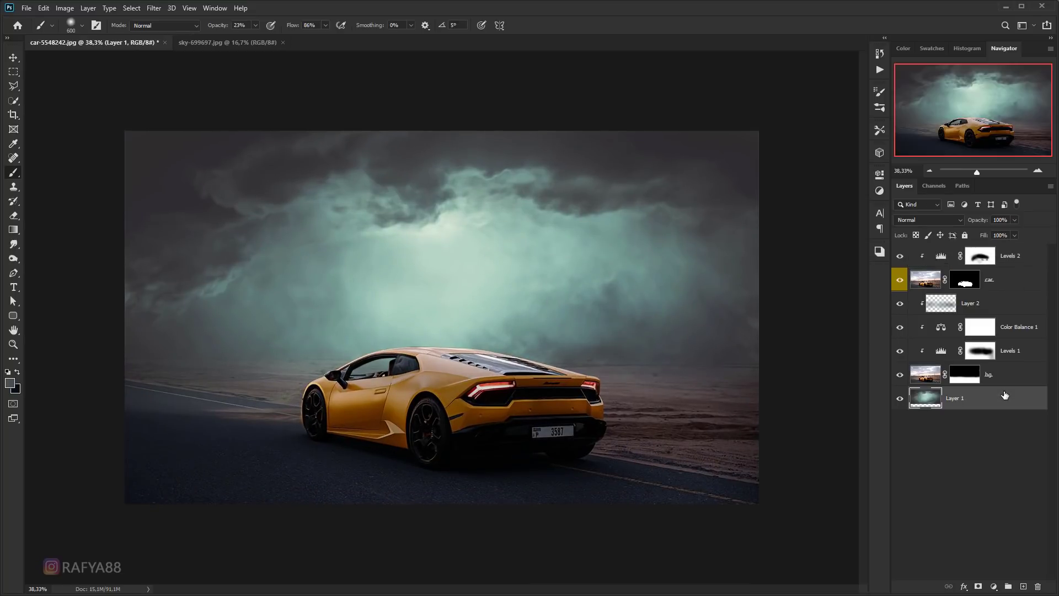
{"action": "left_click", "coordinate": [993, 585]}
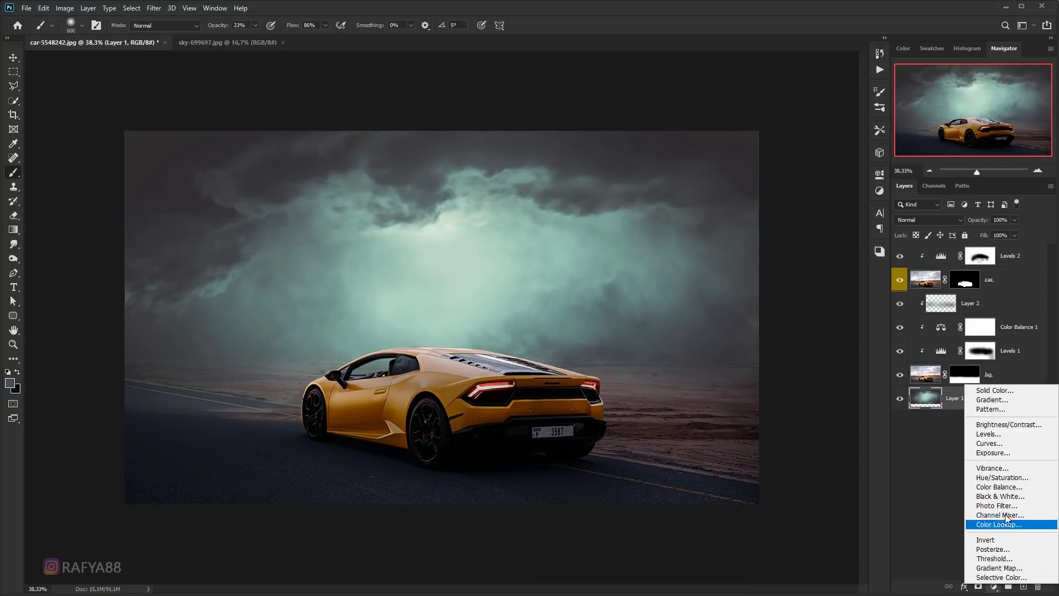
{"action": "left_click", "coordinate": [1017, 487]}
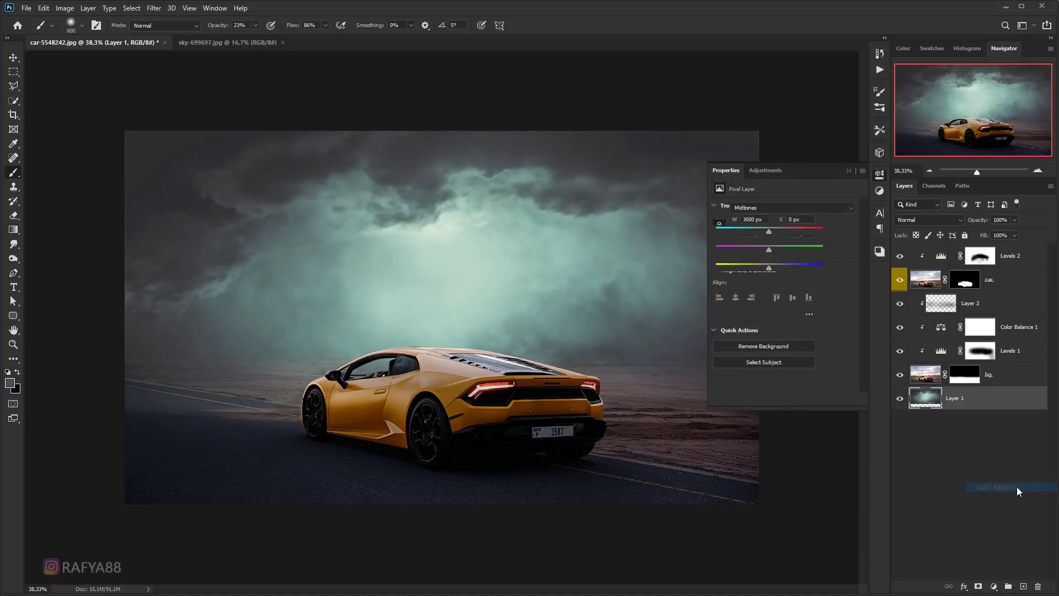
{"action": "left_click", "coordinate": [784, 400]}
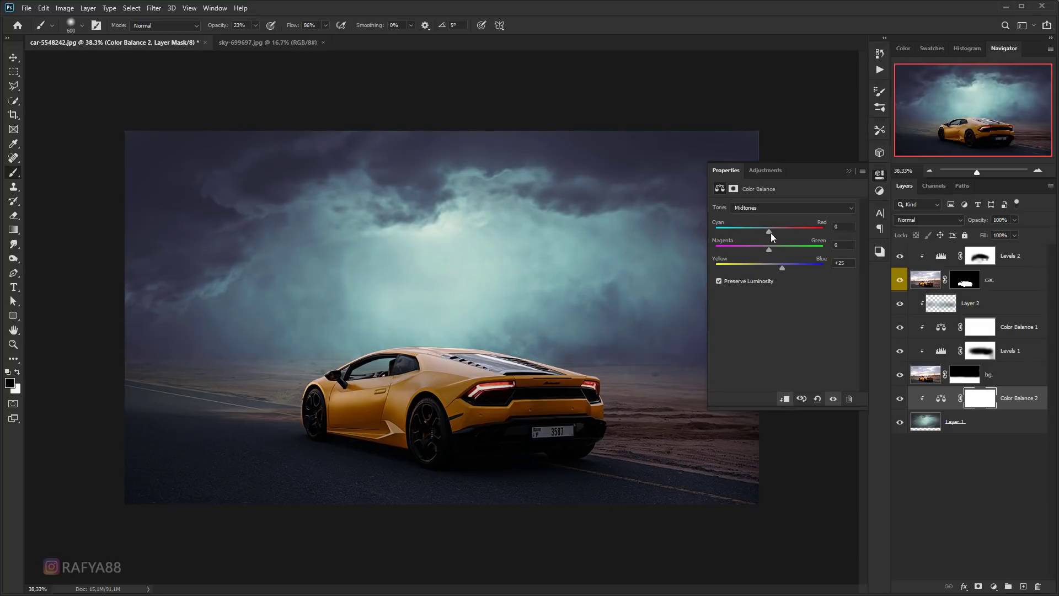
{"action": "left_click_drag", "start_coordinate": [763, 230], "coordinate": [767, 233]}
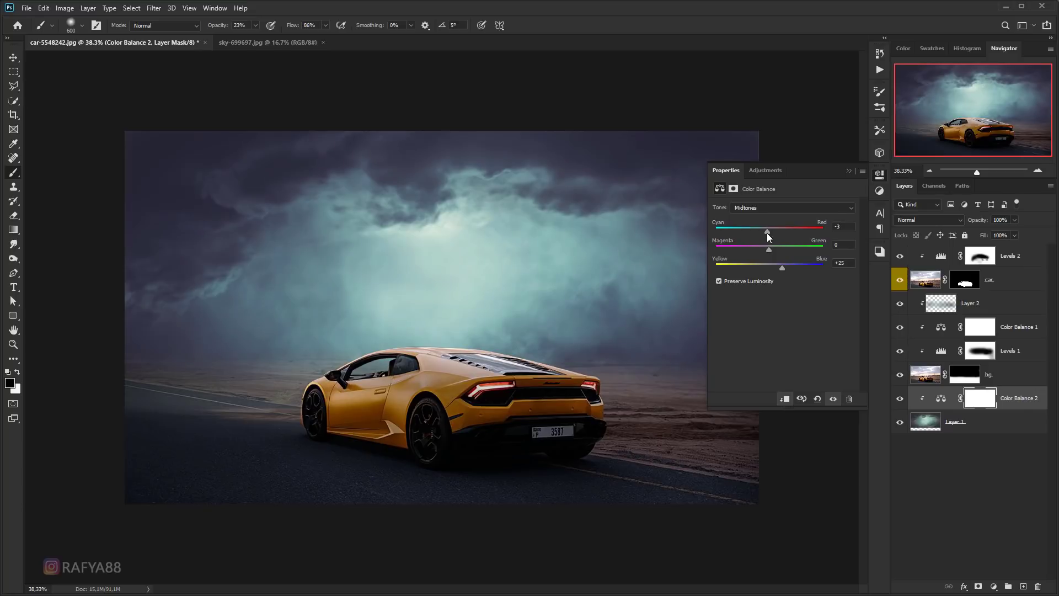
{"action": "left_click", "coordinate": [848, 171]}
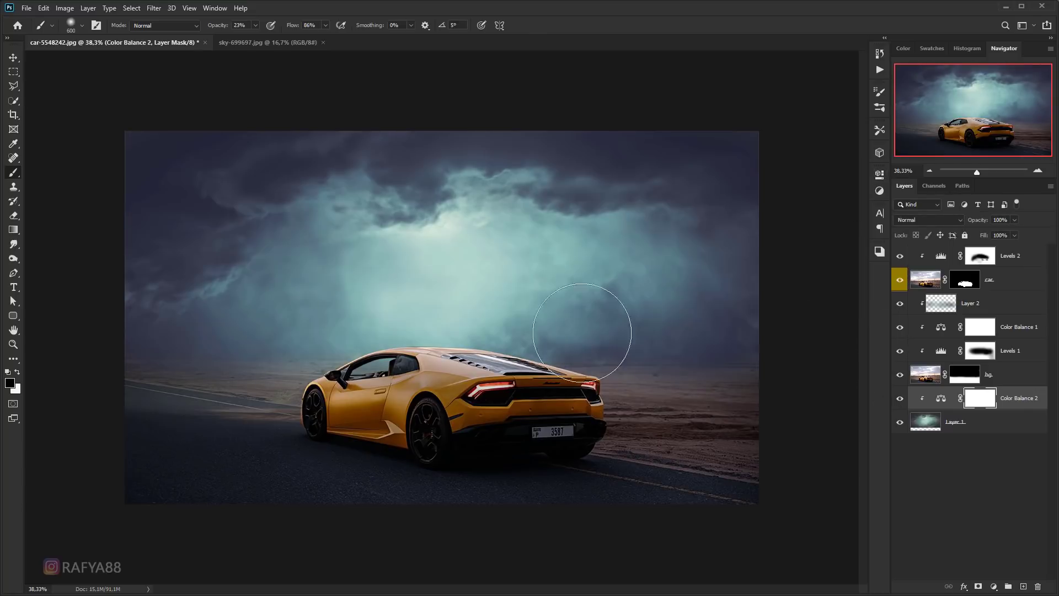
{"action": "scroll", "coordinate": [585, 333], "scroll_direction": "down", "scroll_amount": 3}
{"action": "scroll", "coordinate": [627, 343], "scroll_direction": "up", "scroll_amount": 2}
{"action": "scroll", "coordinate": [660, 339], "scroll_direction": "up", "scroll_amount": 2}
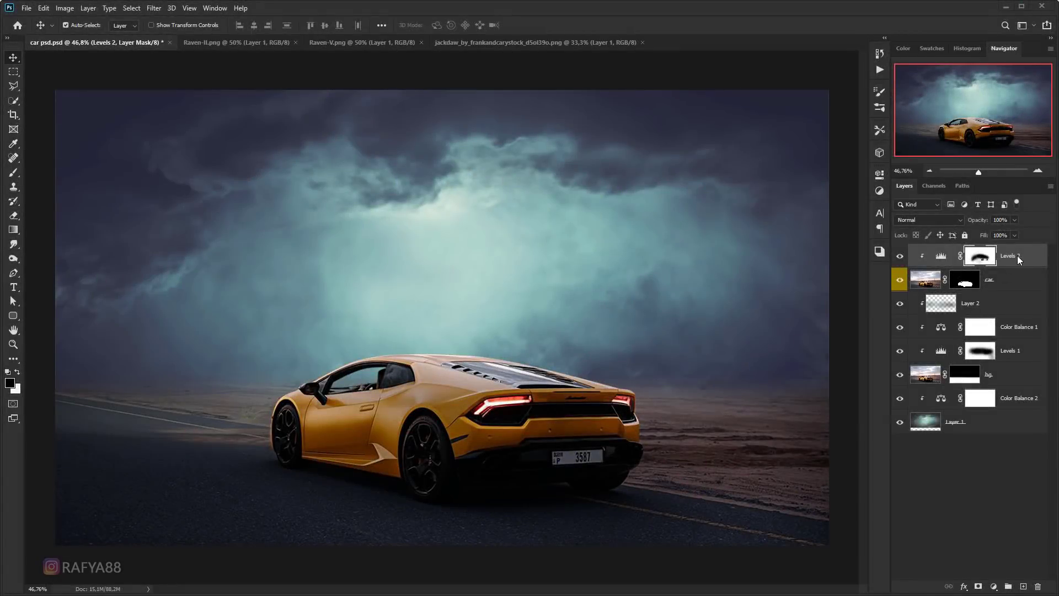
- Add a new Layer 3 clipped onto the car
{"action": "left_click", "coordinate": [1023, 586]}
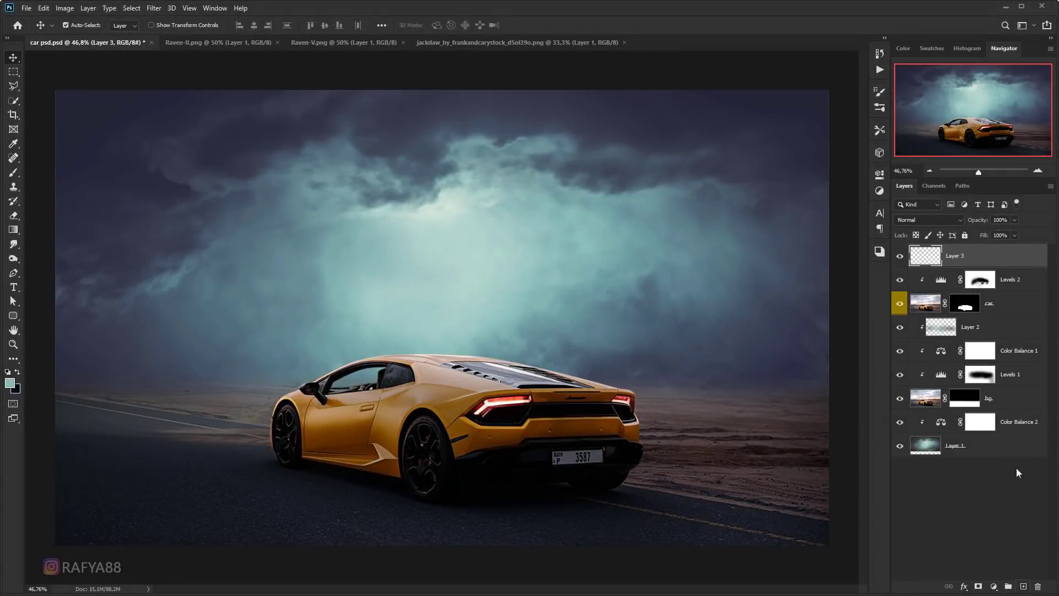
{"action": "left_click", "coordinate": [1004, 265], "text": "alt"}
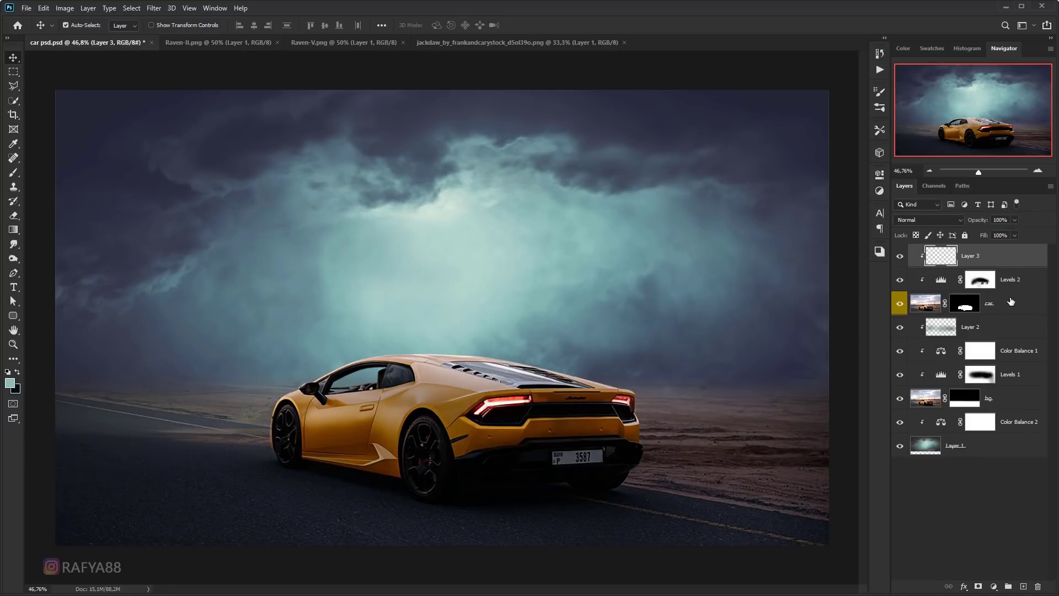
{"action": "scroll", "coordinate": [447, 353], "scroll_direction": "up", "scroll_amount": 3}
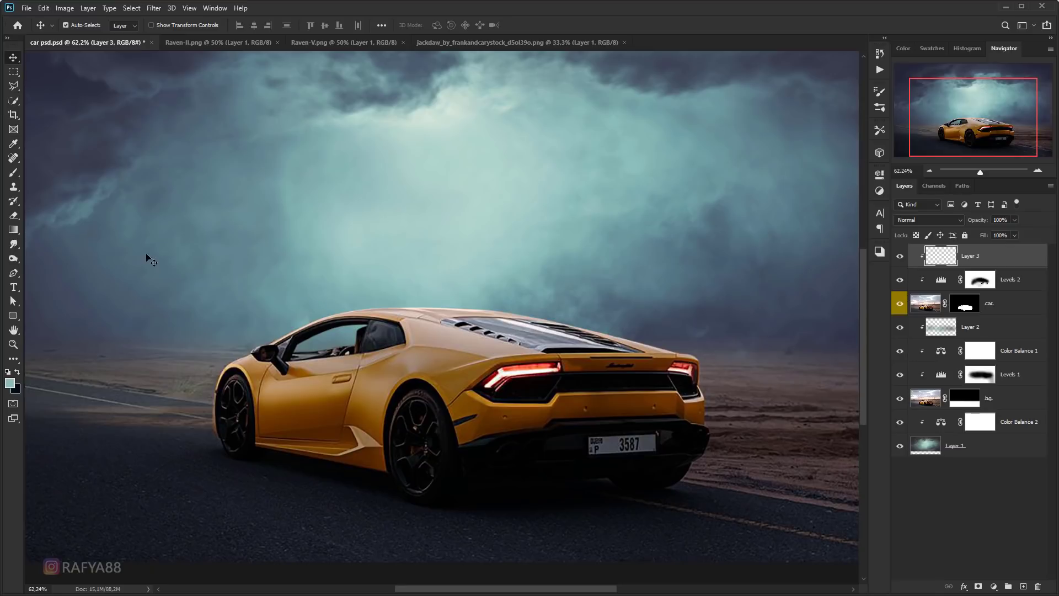
- With the Brush tool, set the foreground colour to a darkened teal sampled from the sky
{"action": "left_click", "coordinate": [13, 172]}
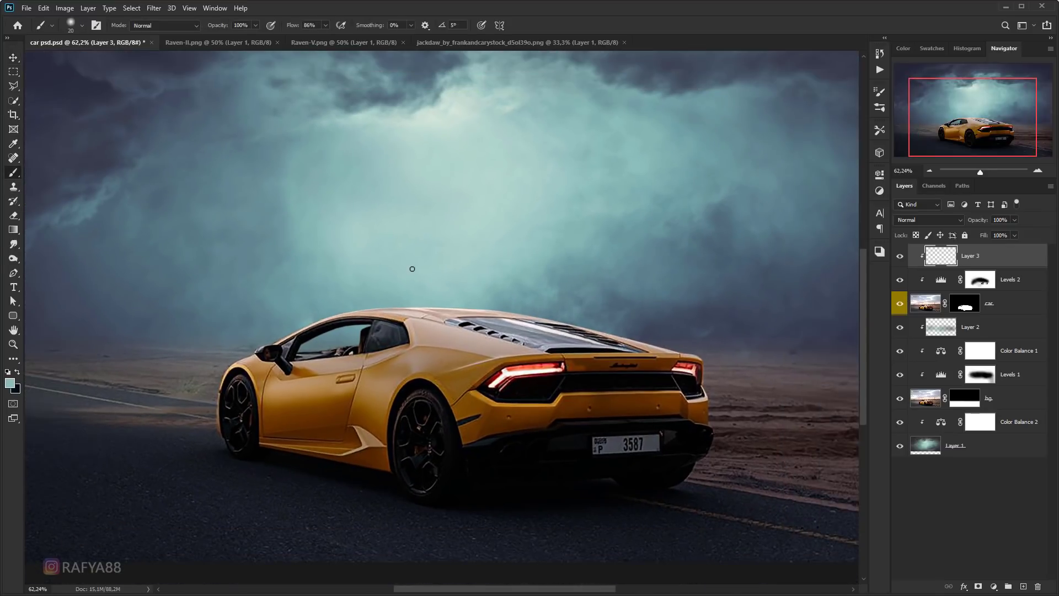
{"action": "left_click", "coordinate": [10, 383]}
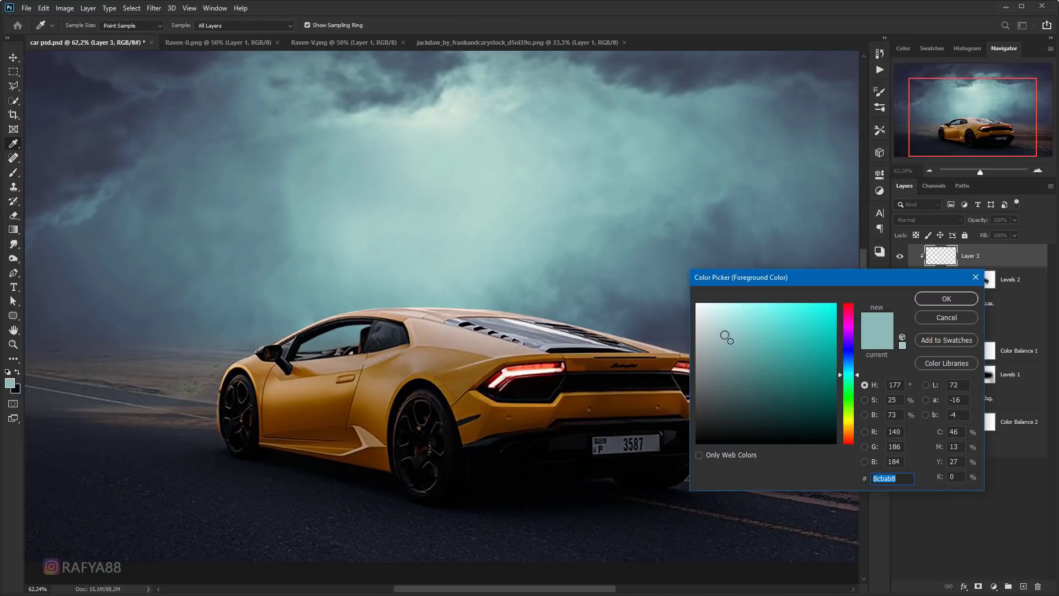
{"action": "left_click", "coordinate": [741, 155]}
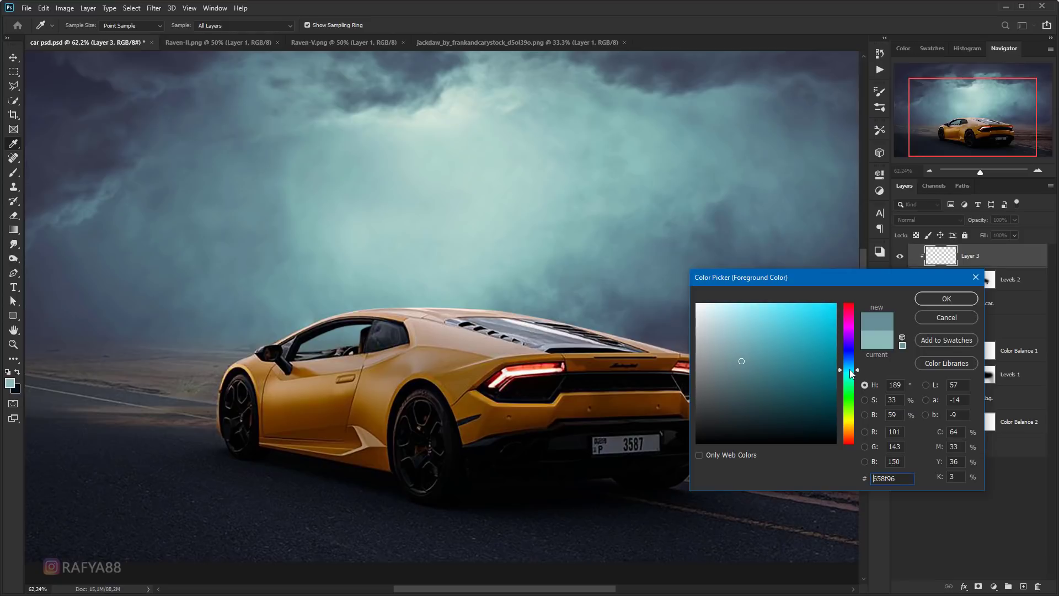
{"action": "left_click_drag", "start_coordinate": [825, 378], "coordinate": [844, 392]}
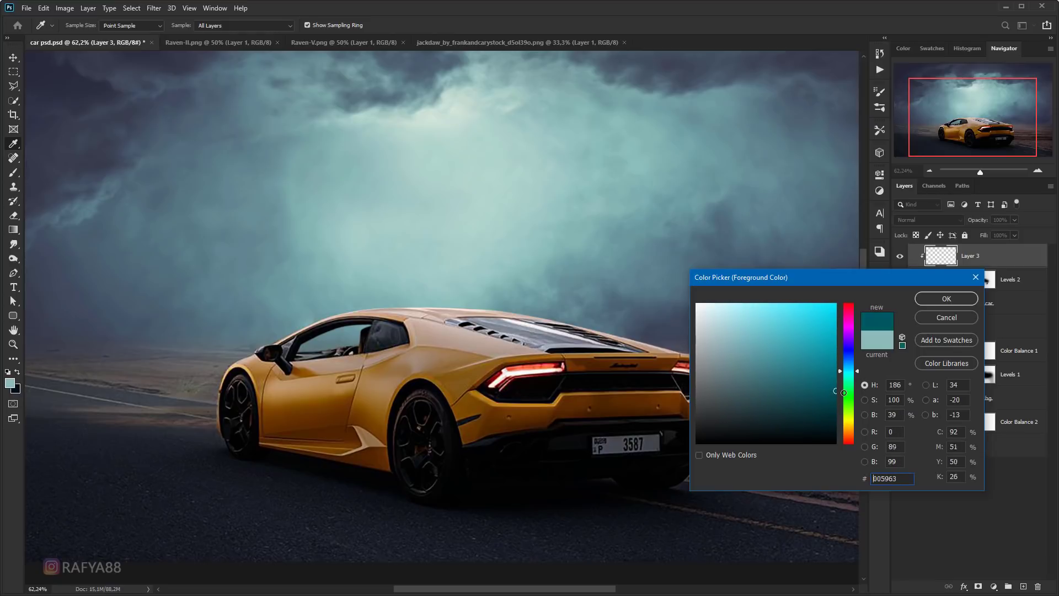
{"action": "left_click", "coordinate": [947, 299]}
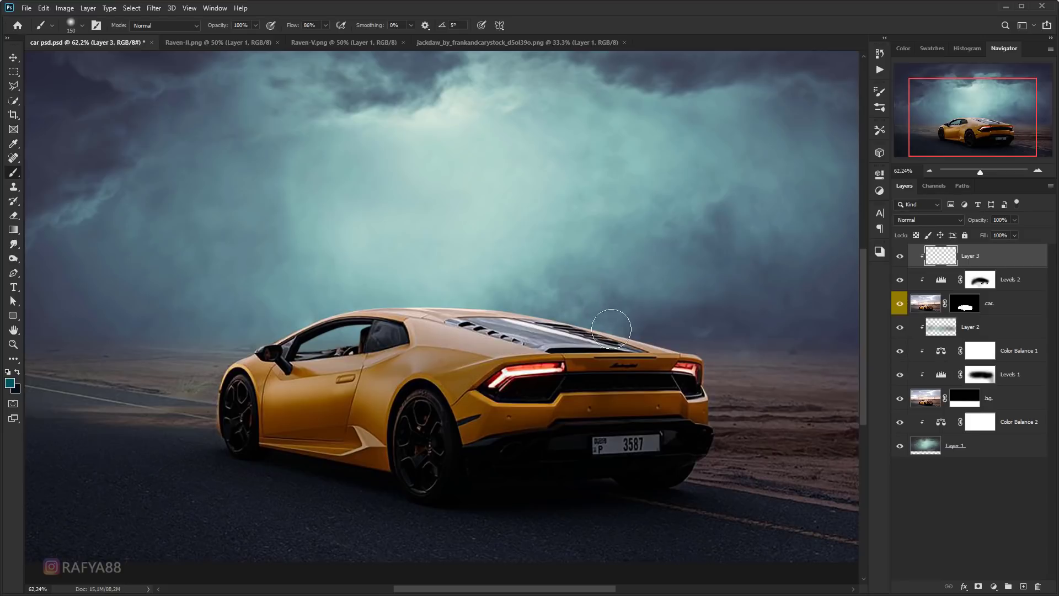
- Paint dark teal at full opacity along the car's rear roof edge and roof line
{"action": "key", "text": "bracketright"}
{"action": "key", "text": "bracketright"}
{"action": "key", "text": "bracketright"}
{"action": "mouse_move", "coordinate": [686, 323]}
{"action": "left_mouse_down"}
{"action": "mouse_move", "coordinate": [703, 314]}
{"action": "mouse_move", "coordinate": [619, 295]}
{"action": "mouse_move", "coordinate": [590, 311]}
{"action": "mouse_move", "coordinate": [620, 298]}
{"action": "mouse_move", "coordinate": [557, 292]}
{"action": "mouse_move", "coordinate": [499, 267]}
{"action": "mouse_move", "coordinate": [458, 269]}
{"action": "left_mouse_up"}
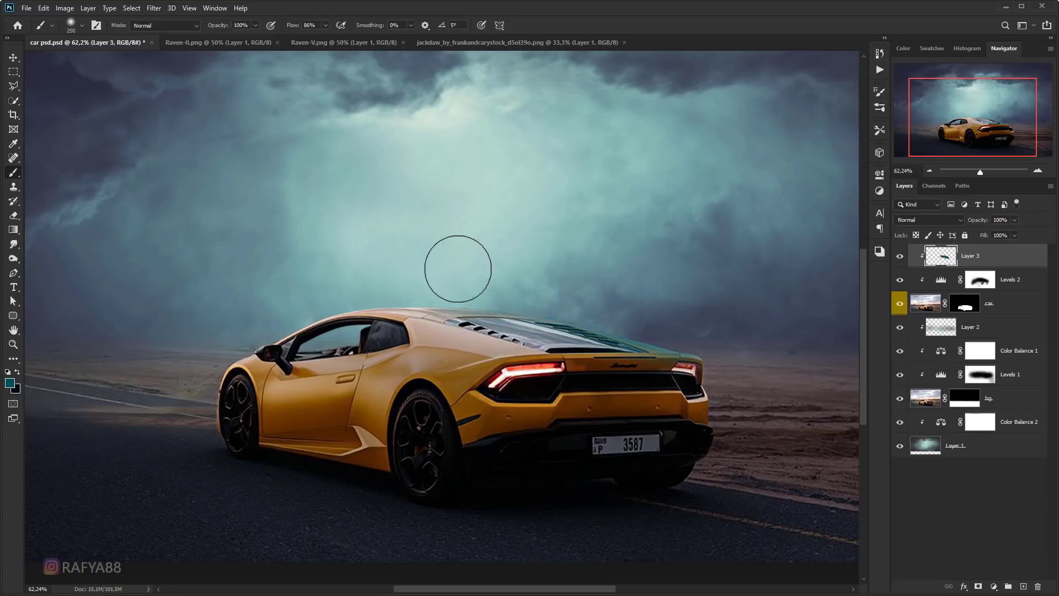
{"action": "key", "text": "bracketleft"}
{"action": "key", "text": "bracketleft"}
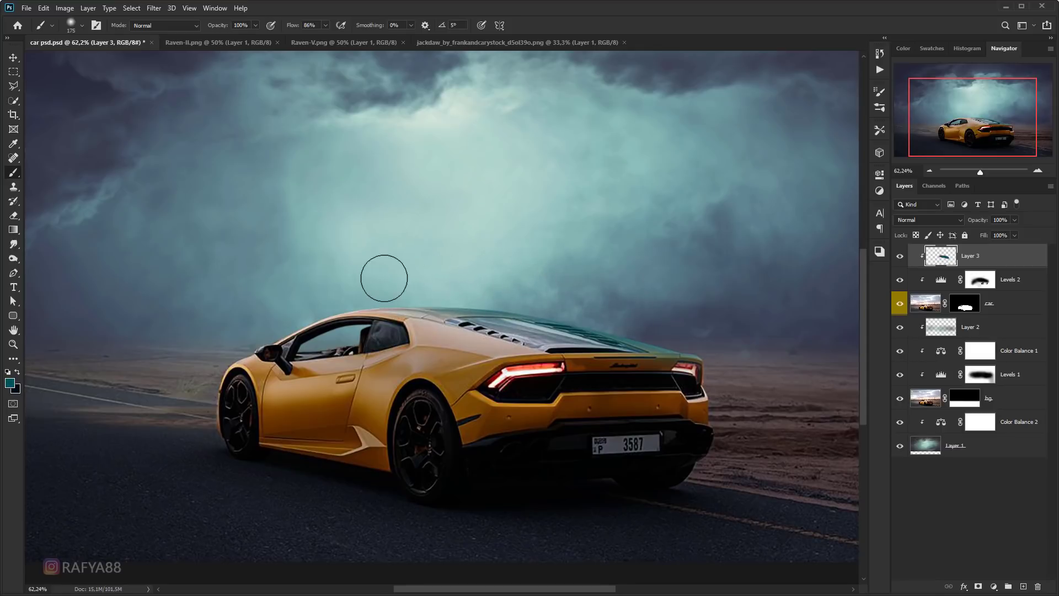
{"action": "left_click_drag", "start_coordinate": [383, 276], "coordinate": [322, 287]}
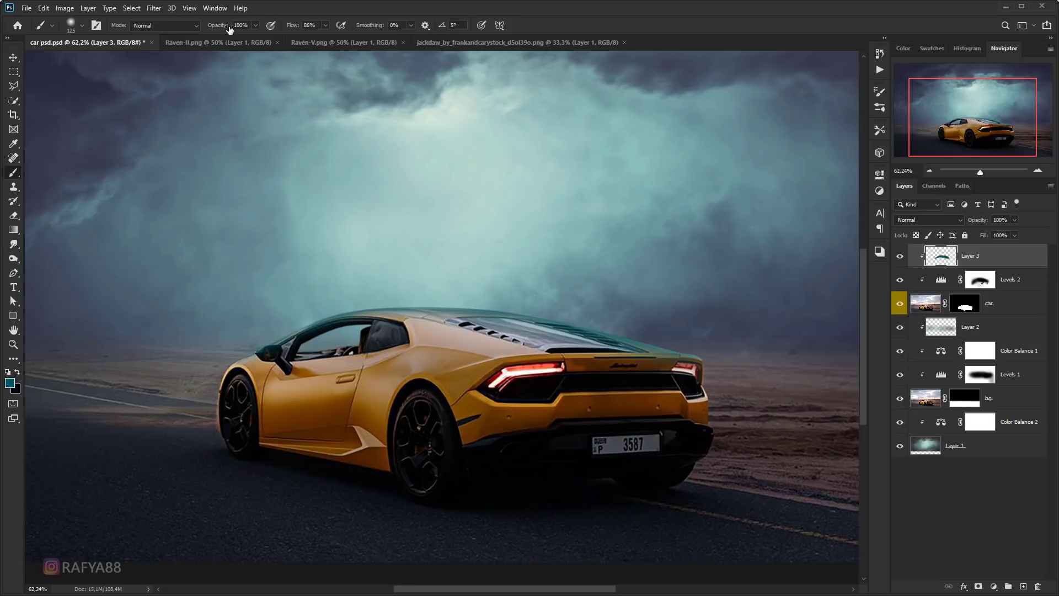
- Lightly tint the whole roof area with a large soft brush at 17% opacity
{"action": "left_click_drag", "start_coordinate": [230, 29], "coordinate": [183, 34]}
{"action": "key", "text": "bracketright"}
{"action": "right_click", "coordinate": [483, 208], "text": "alt"}
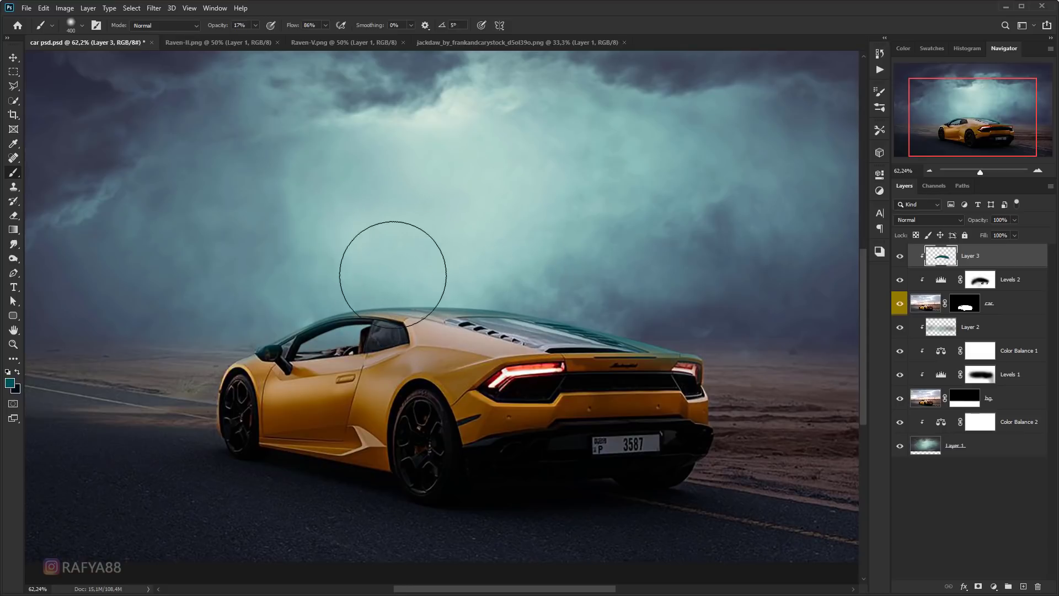
{"action": "mouse_move", "coordinate": [392, 274]}
{"action": "left_mouse_down"}
{"action": "mouse_move", "coordinate": [491, 310]}
{"action": "mouse_move", "coordinate": [660, 317]}
{"action": "left_mouse_up"}
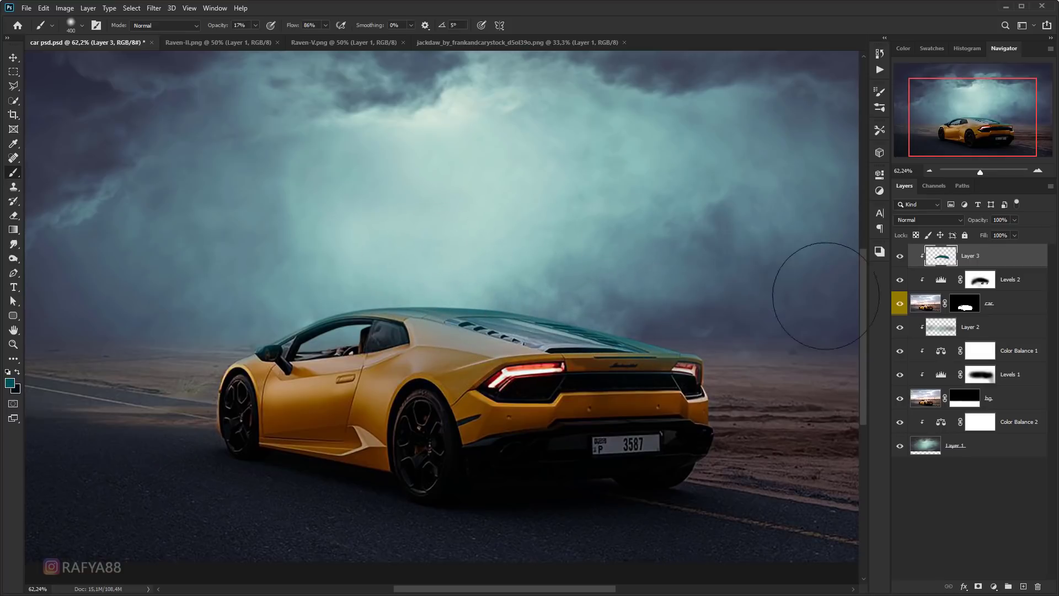
- Set Layer 3's blend mode to Color Dodge, then select sky Layer 1 for filtering
{"action": "left_click", "coordinate": [919, 221]}
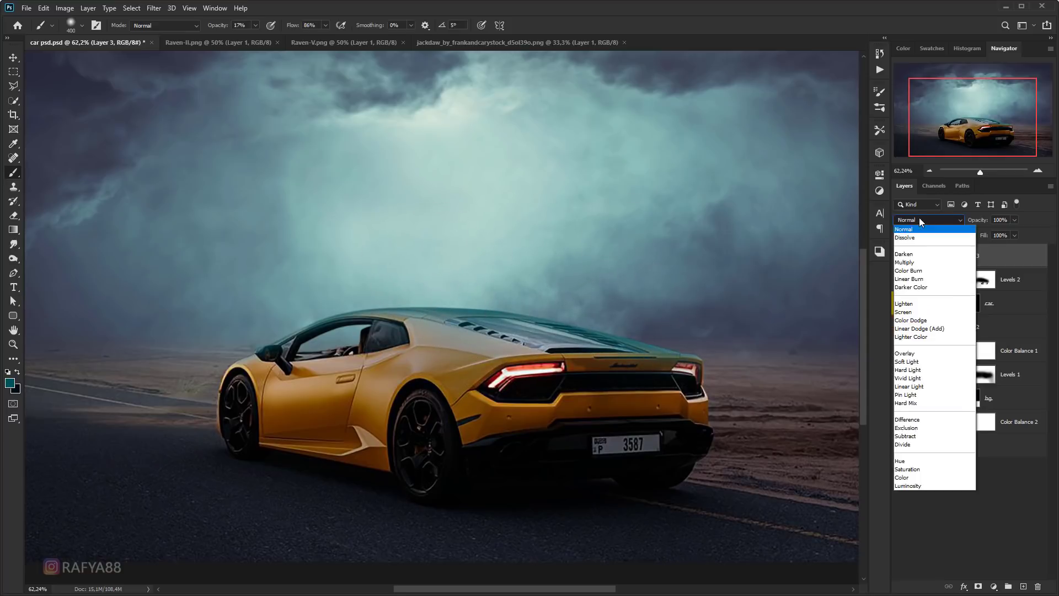
{"action": "left_click", "coordinate": [934, 320]}
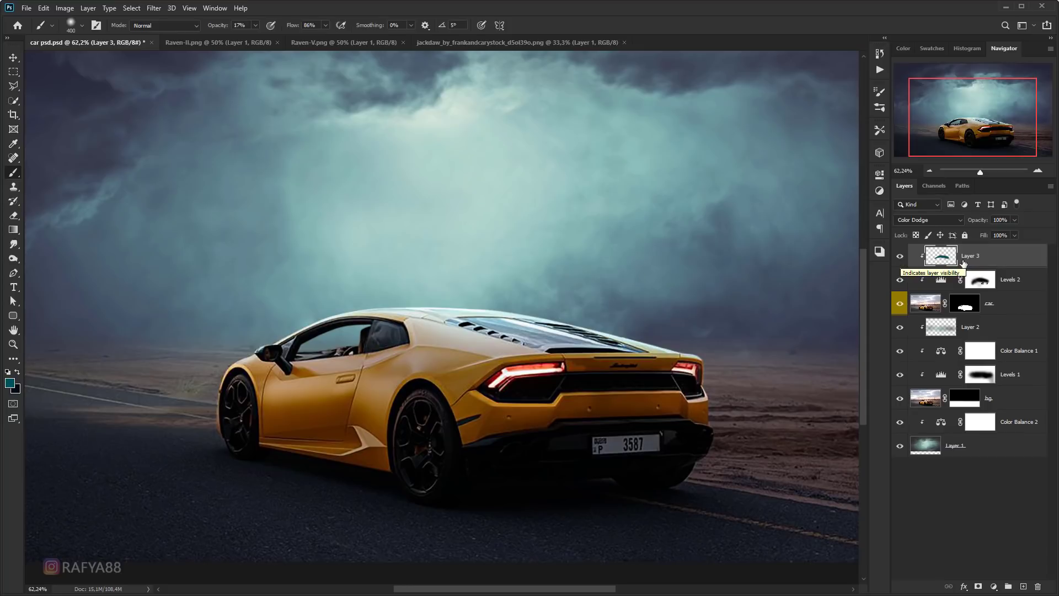
{"action": "left_click", "coordinate": [977, 451]}
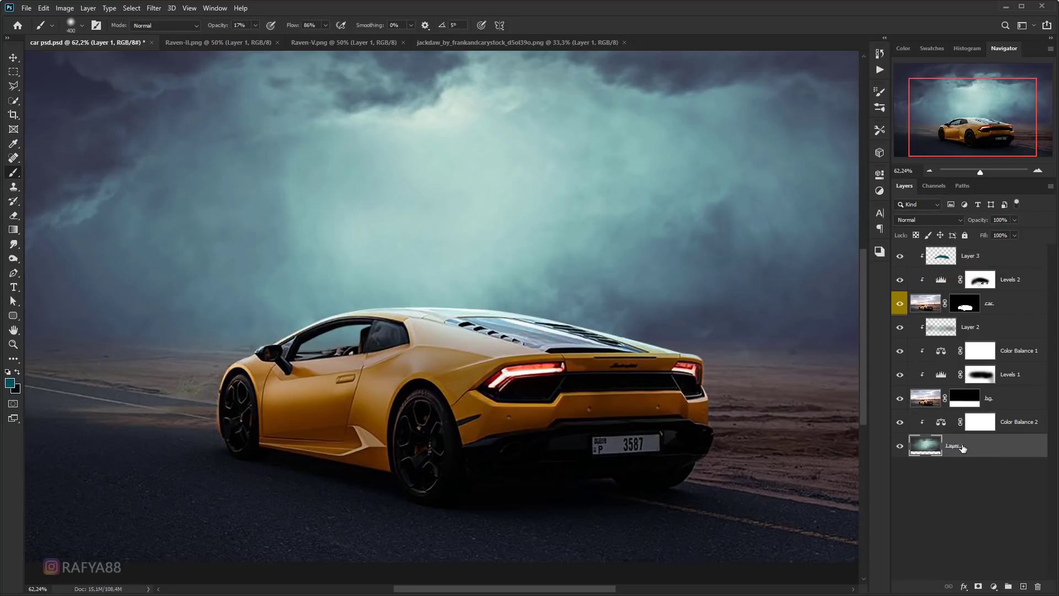
{"action": "left_click", "coordinate": [153, 9]}
{"action": "mouse_move", "coordinate": [166, 243]}
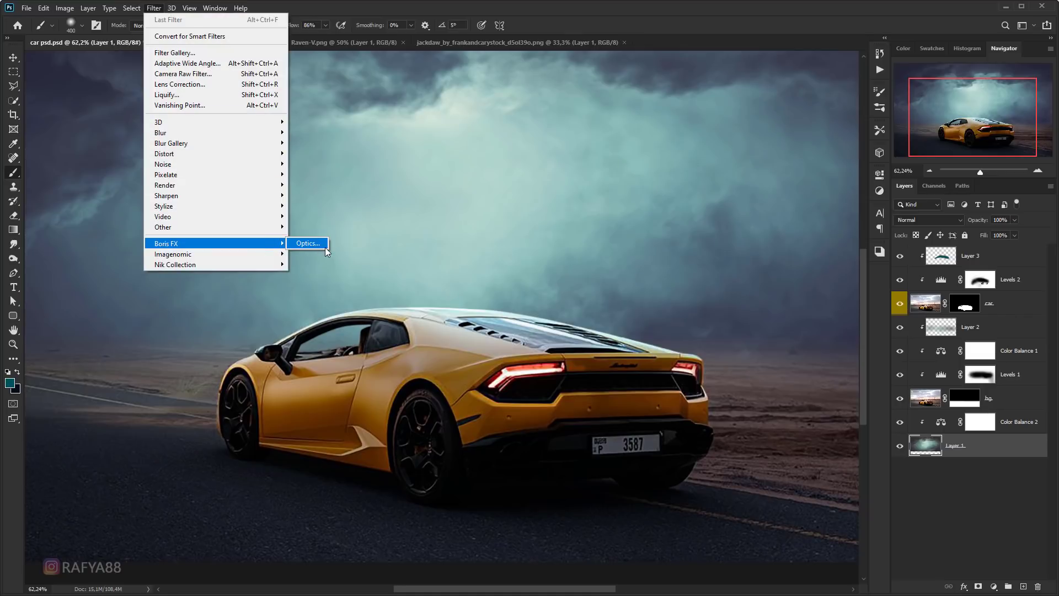
- Launch Boris FX Optics on the sky, remove the existing flares, and apply S_LensFlare
{"action": "left_click", "coordinate": [325, 245]}
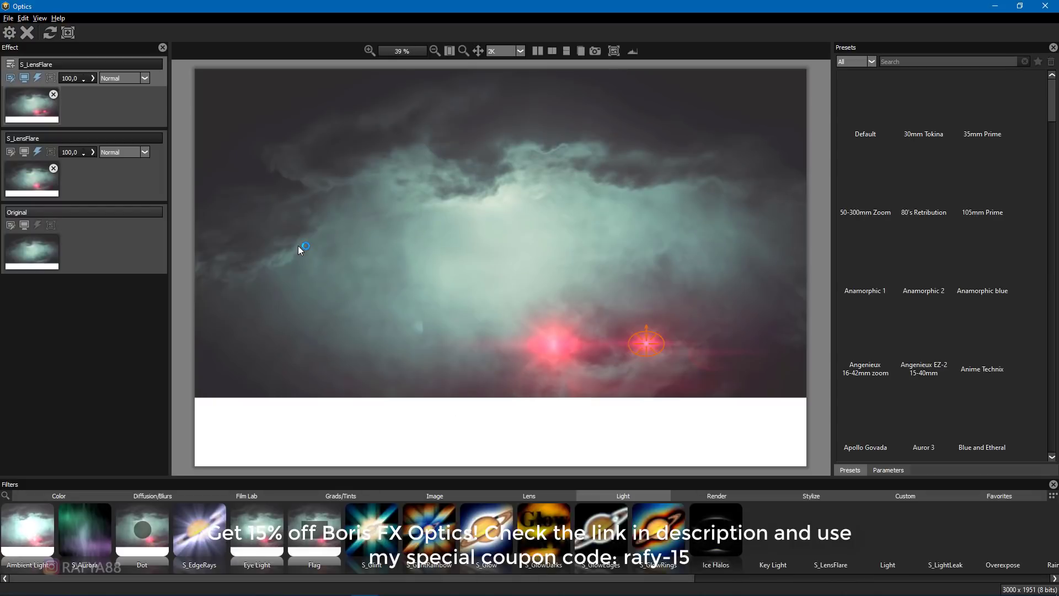
{"action": "left_click", "coordinate": [53, 95]}
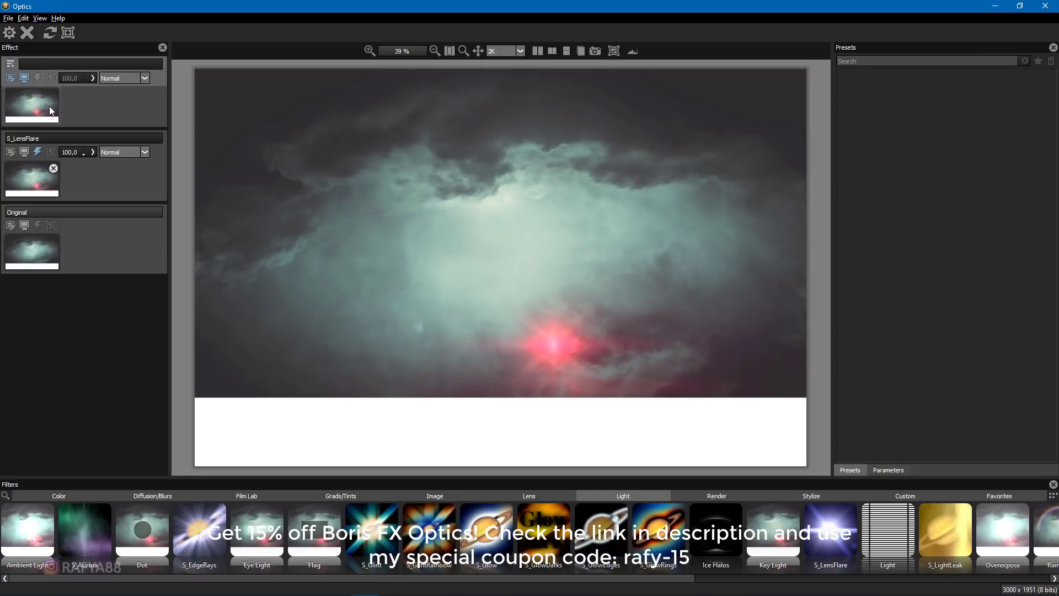
{"action": "left_click", "coordinate": [54, 168]}
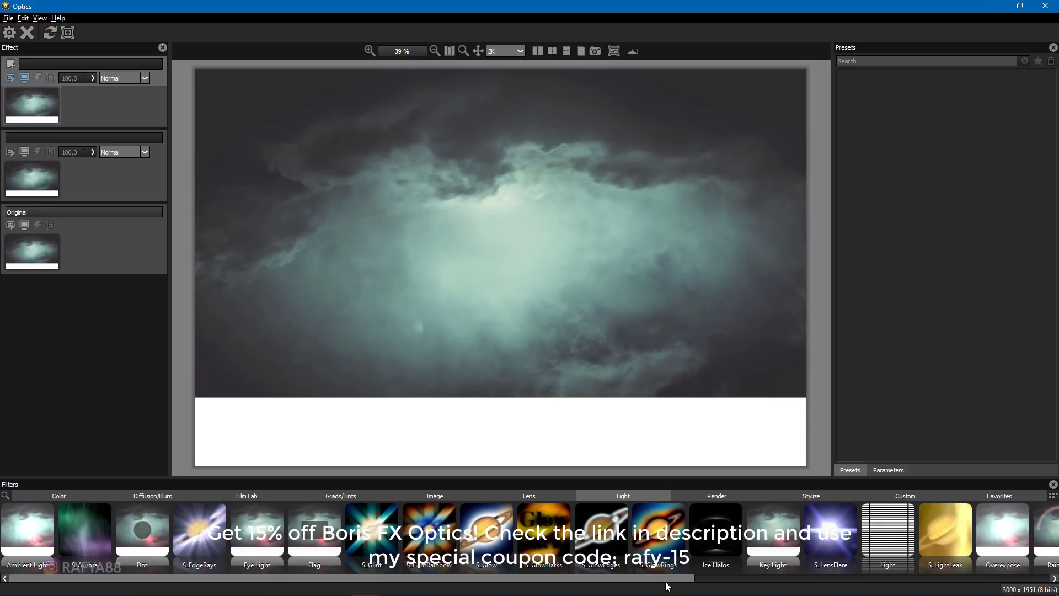
{"action": "left_click_drag", "start_coordinate": [668, 579], "coordinate": [1000, 593]}
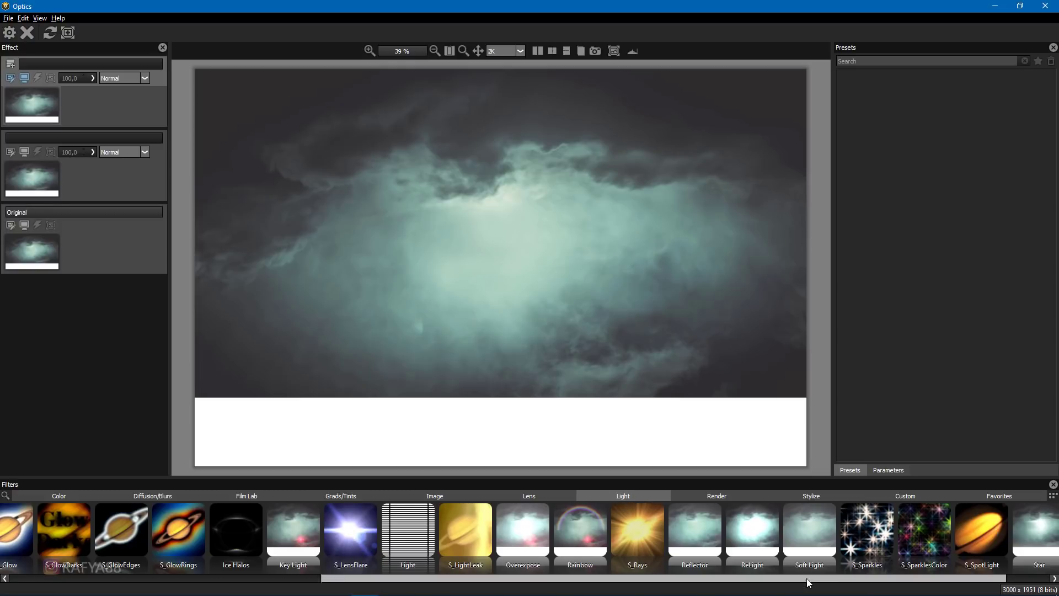
{"action": "mouse_move", "coordinate": [891, 579]}
{"action": "left_mouse_down"}
{"action": "mouse_move", "coordinate": [936, 583]}
{"action": "mouse_move", "coordinate": [739, 583]}
{"action": "left_mouse_up"}
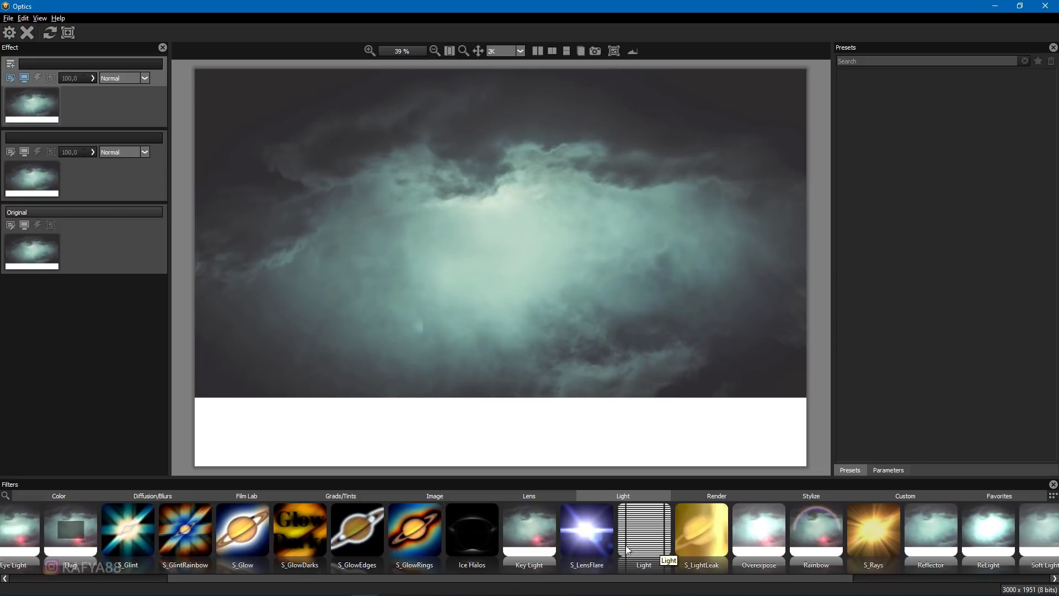
{"action": "left_click", "coordinate": [600, 548]}
{"action": "left_click_drag", "start_coordinate": [628, 576], "coordinate": [683, 588]}
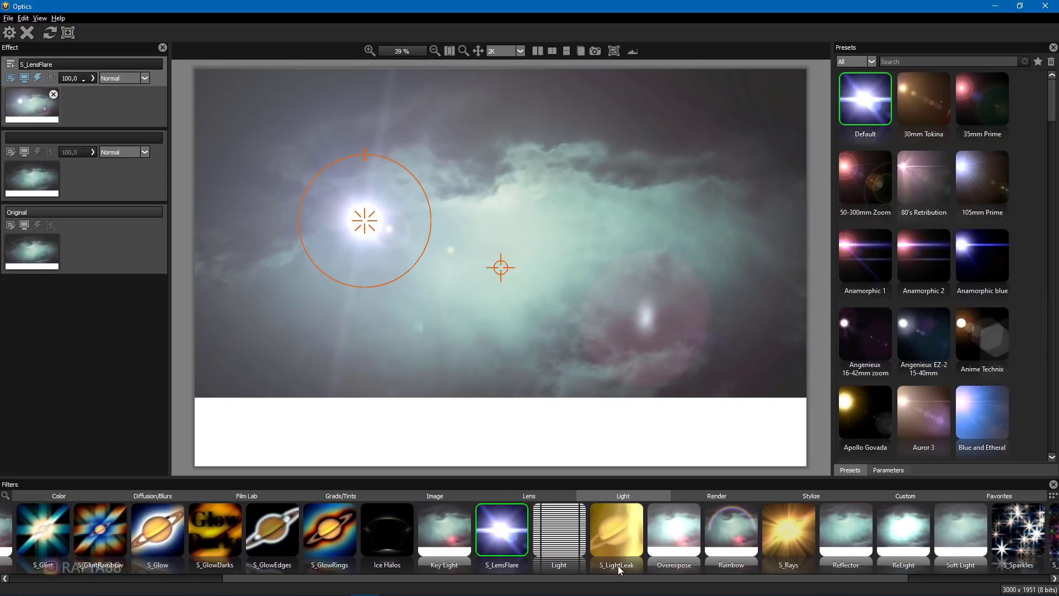
{"action": "left_click", "coordinate": [715, 496]}
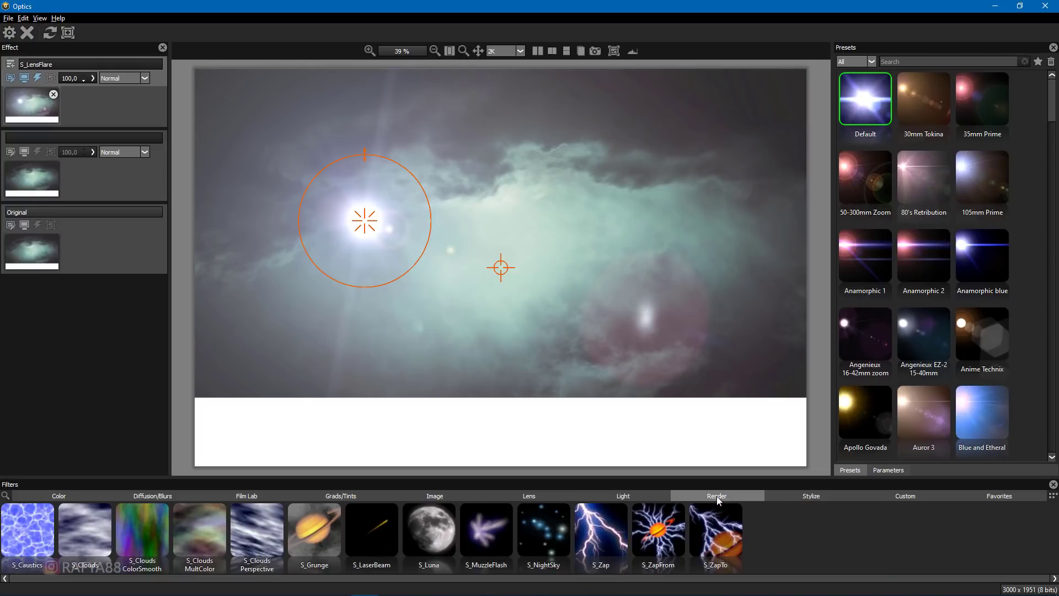
- Apply S_ZapTo lightning aimed into the clouds, trying Thorny Thunder Bolts and That Tickles presets
{"action": "left_click", "coordinate": [709, 538]}
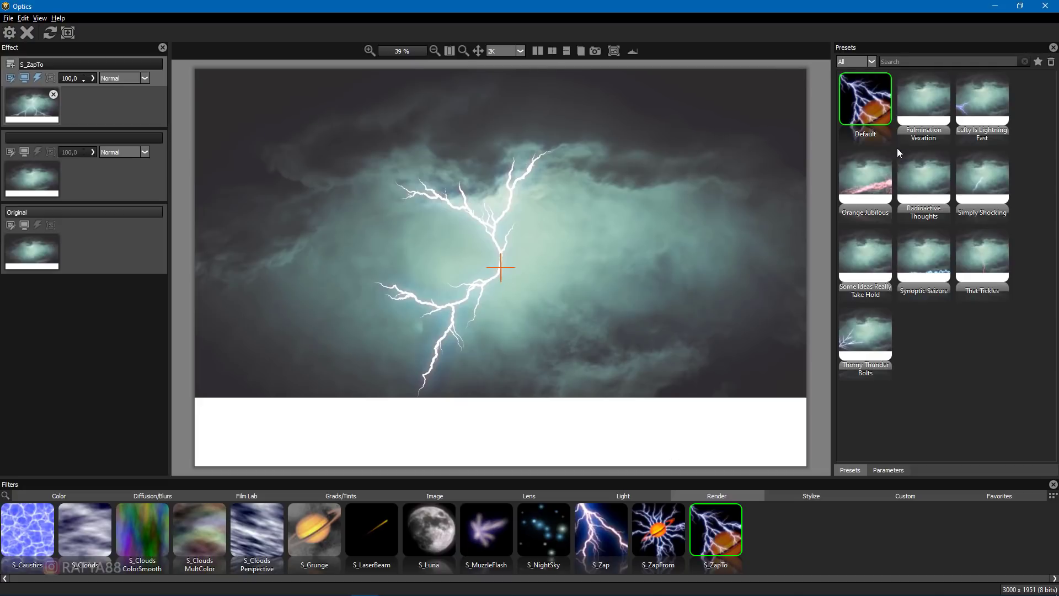
{"action": "left_click_drag", "start_coordinate": [502, 267], "coordinate": [500, 206]}
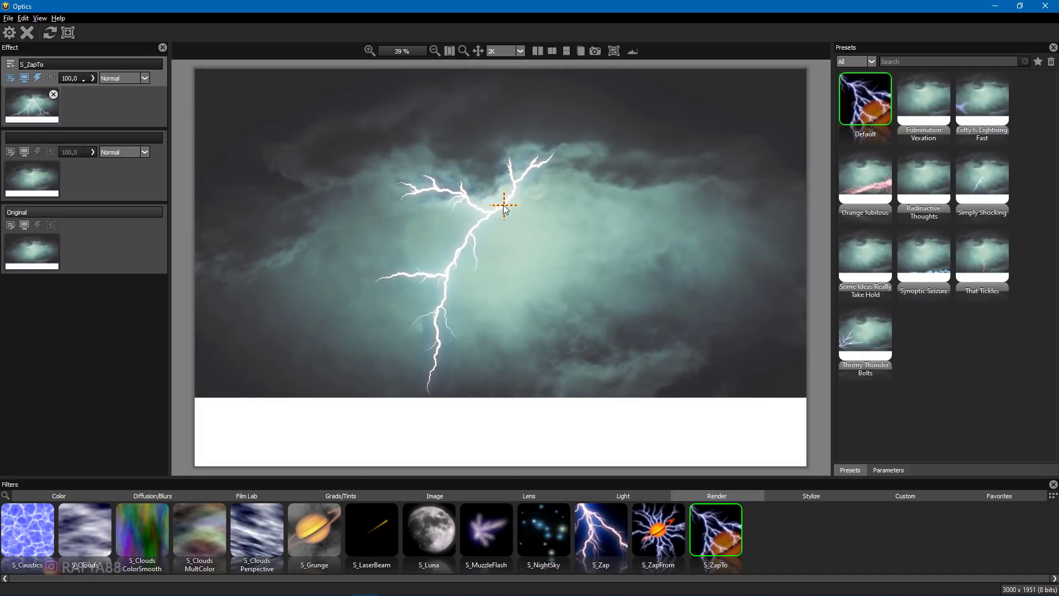
{"action": "left_click", "coordinate": [865, 334]}
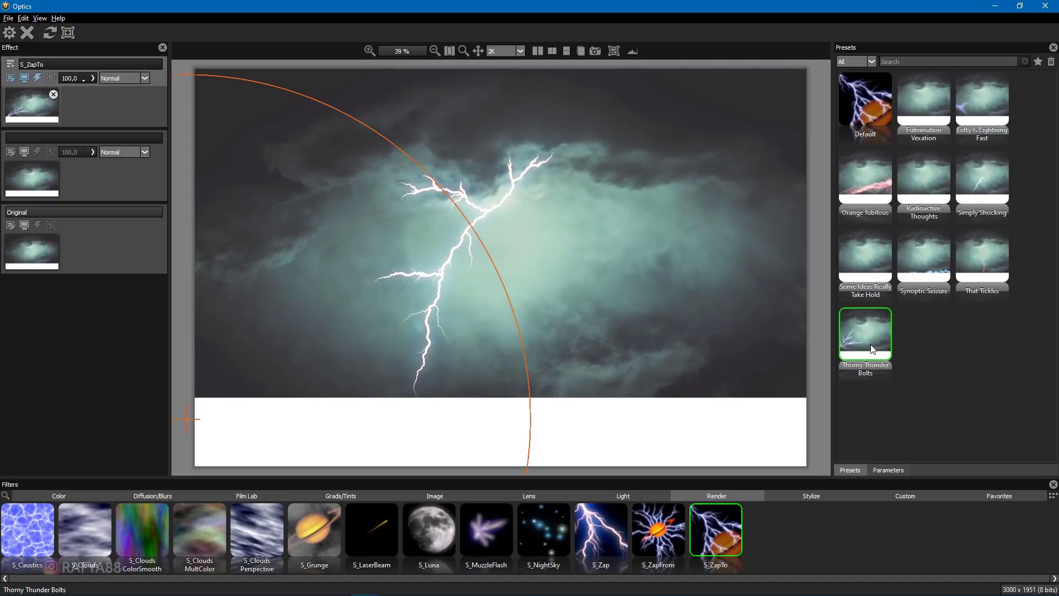
{"action": "left_click", "coordinate": [963, 264]}
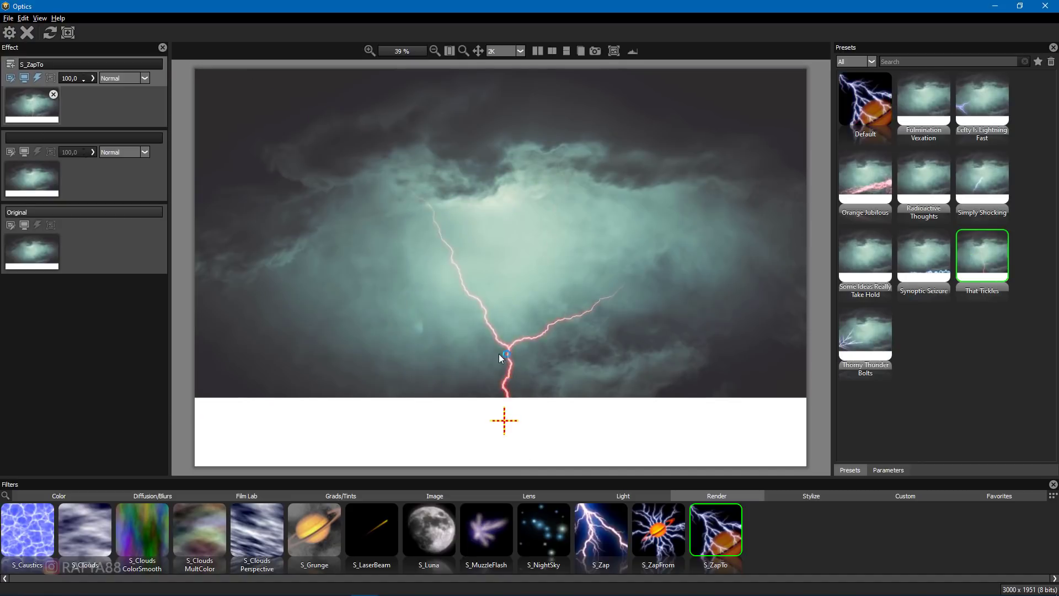
{"action": "left_click_drag", "start_coordinate": [503, 422], "coordinate": [485, 194]}
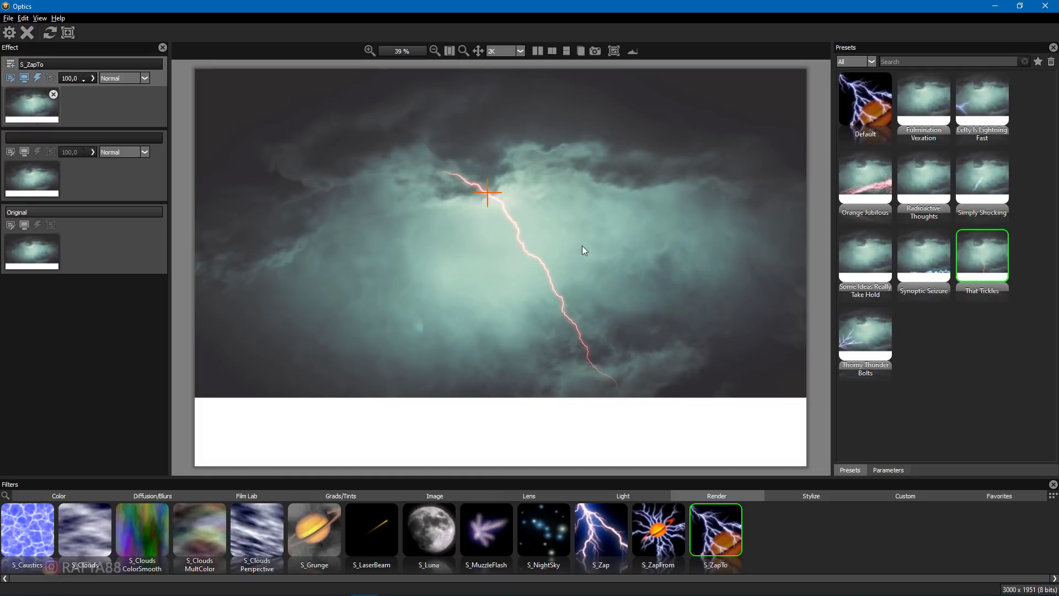
- Choose the Simply Shocking preset and place the bolt's target near the cloud centre
{"action": "left_click", "coordinate": [968, 189]}
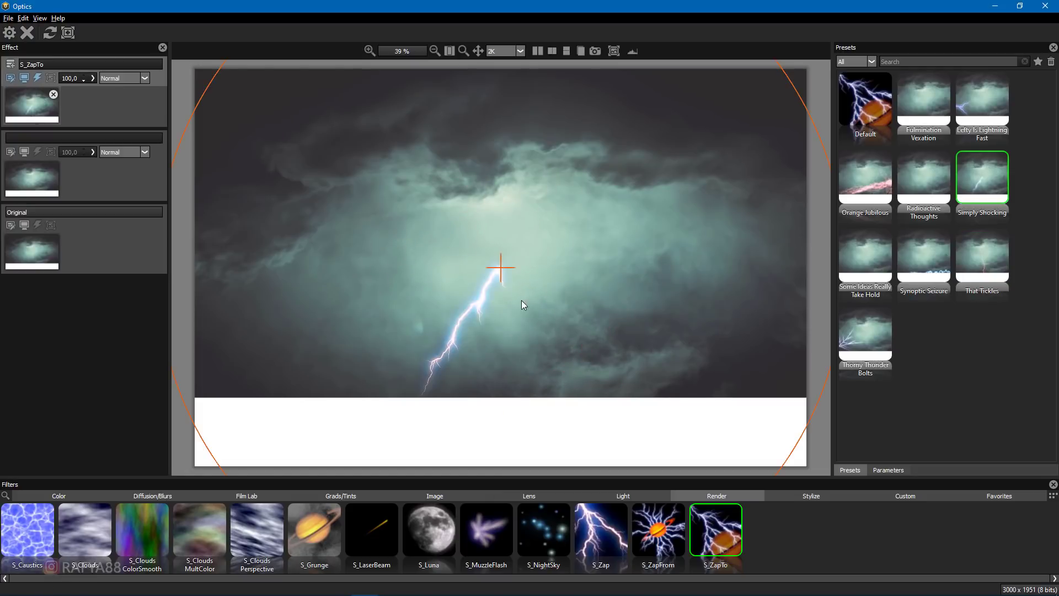
{"action": "left_click_drag", "start_coordinate": [500, 267], "coordinate": [488, 203]}
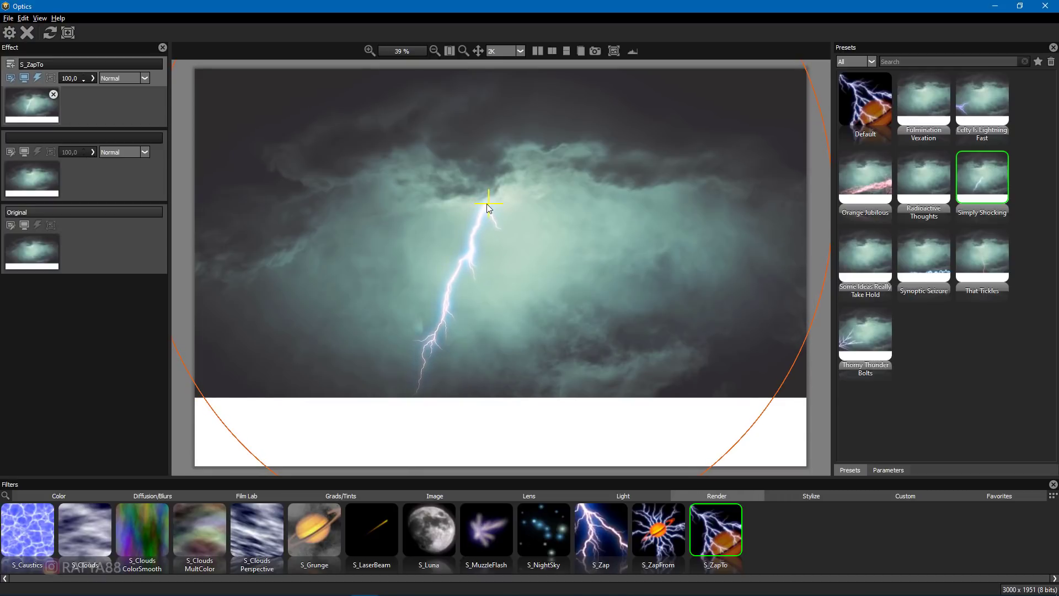
{"action": "left_click", "coordinate": [489, 202]}
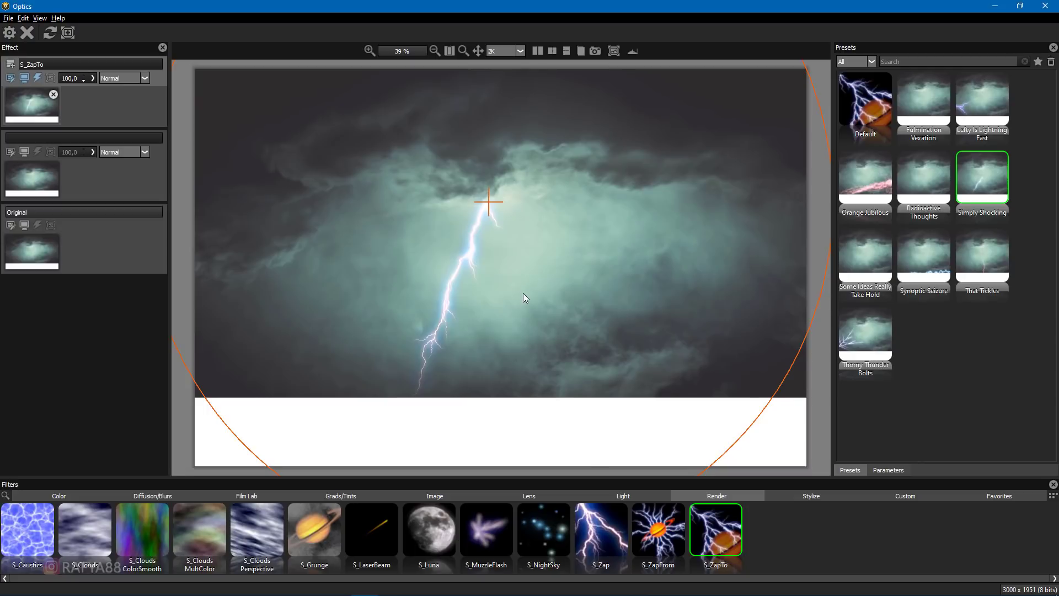
{"action": "scroll", "coordinate": [523, 293], "scroll_direction": "down", "scroll_amount": 2}
{"action": "scroll", "coordinate": [526, 309], "scroll_direction": "down", "scroll_amount": 2}
{"action": "scroll", "coordinate": [508, 295], "scroll_direction": "up", "scroll_amount": 1}
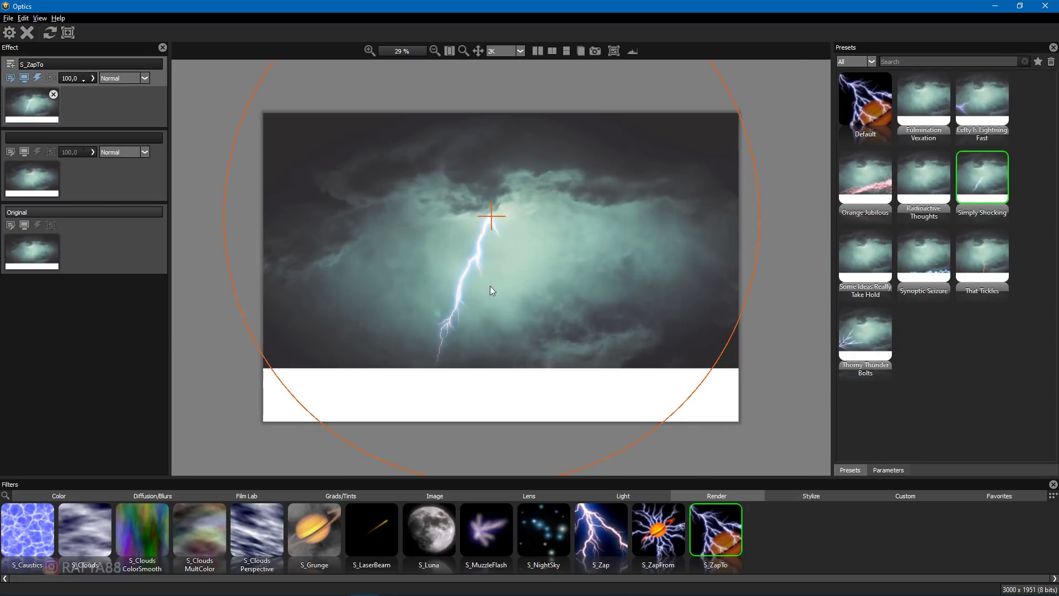
- Set lightning Bolts to 2, lower Max Dist, and raise Vary Width, Branch Angle and Branch Length
{"action": "left_click", "coordinate": [890, 470]}
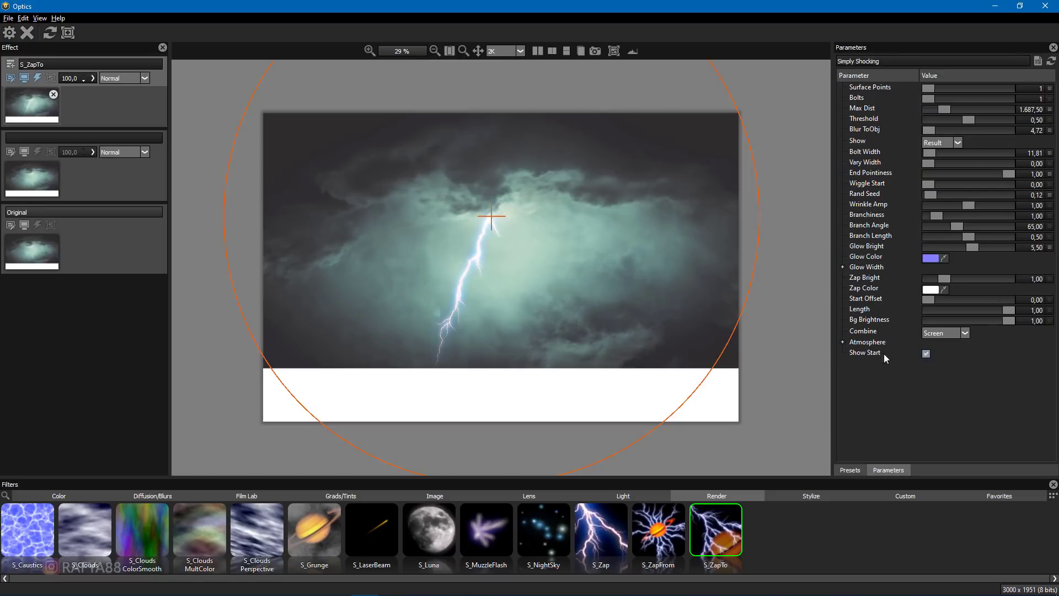
{"action": "left_click", "coordinate": [932, 101]}
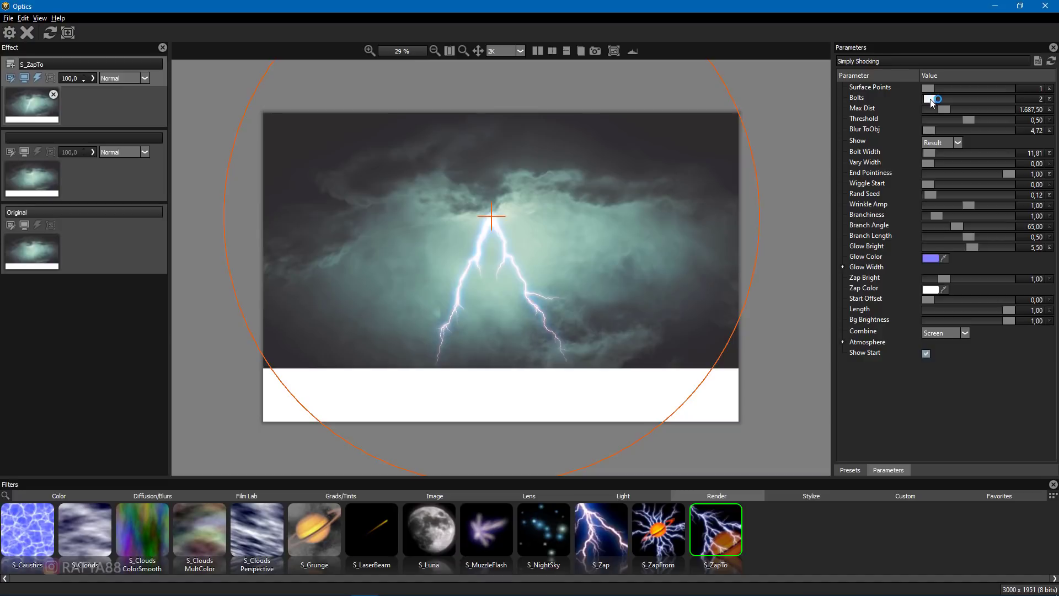
{"action": "left_click_drag", "start_coordinate": [945, 109], "coordinate": [943, 111]}
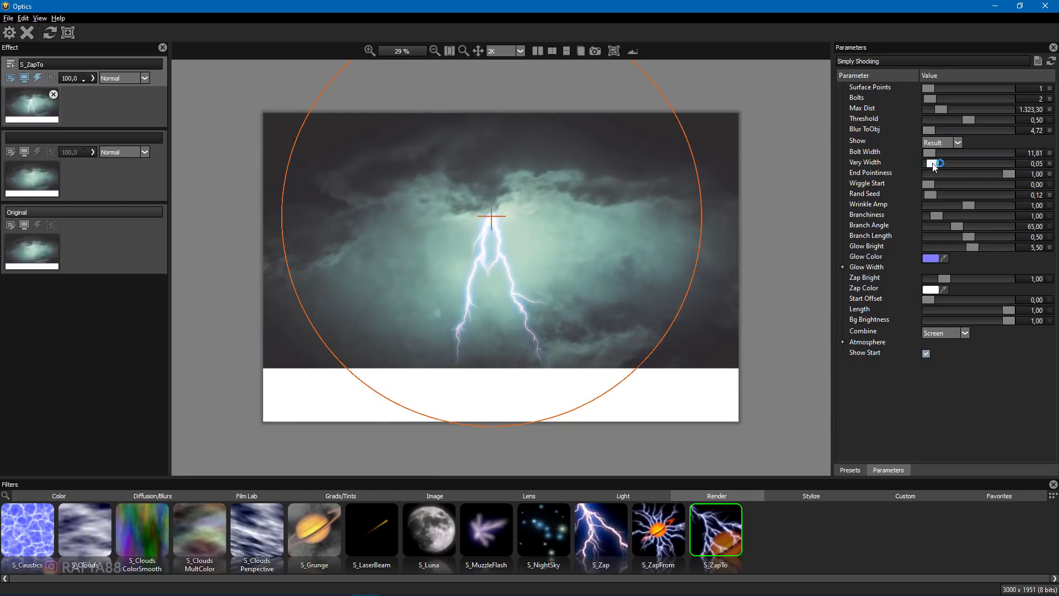
{"action": "left_click_drag", "start_coordinate": [931, 165], "coordinate": [931, 157]}
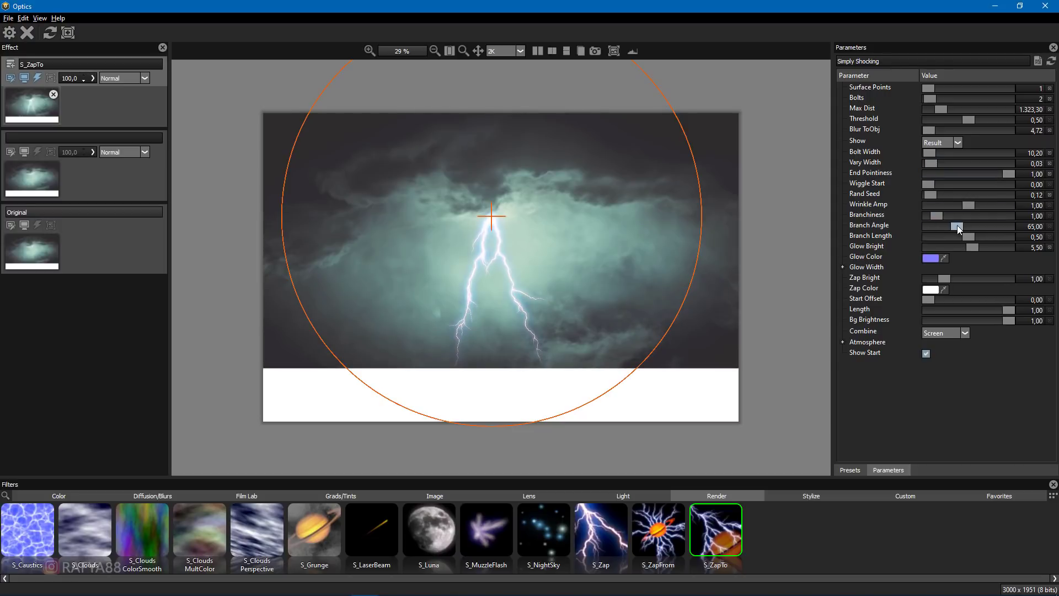
{"action": "left_click_drag", "start_coordinate": [958, 226], "coordinate": [964, 230]}
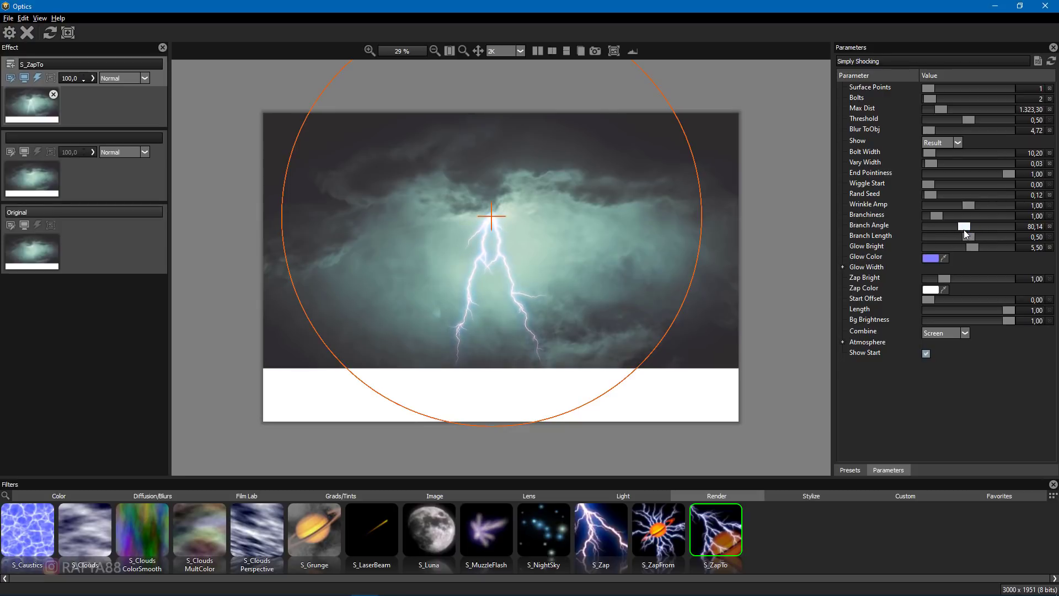
{"action": "left_click_drag", "start_coordinate": [969, 236], "coordinate": [990, 243]}
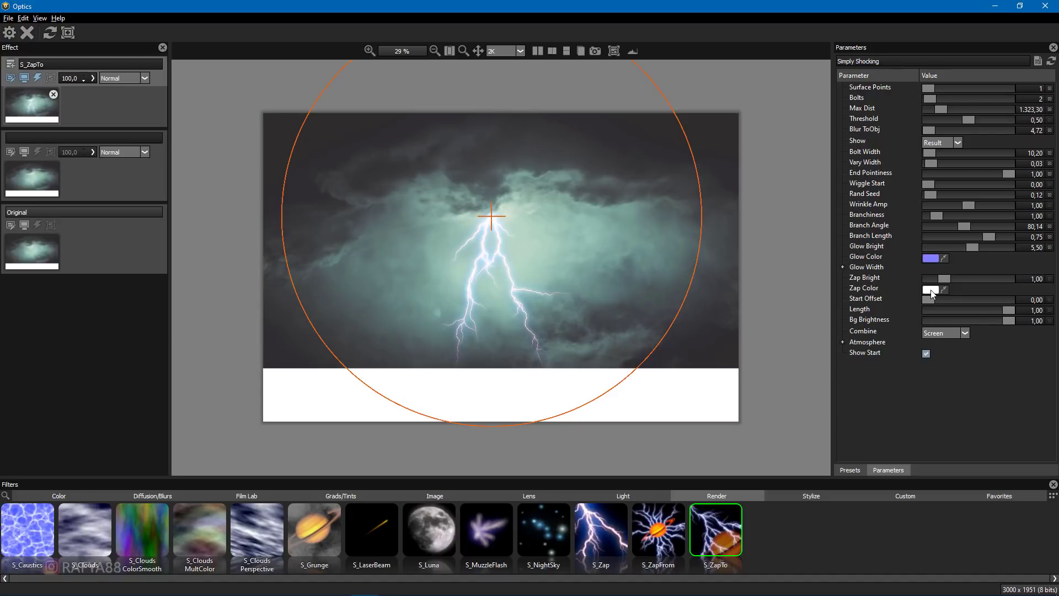
- Recolour the lightning glow to teal after briefly trying dark red
{"action": "left_click", "coordinate": [934, 261]}
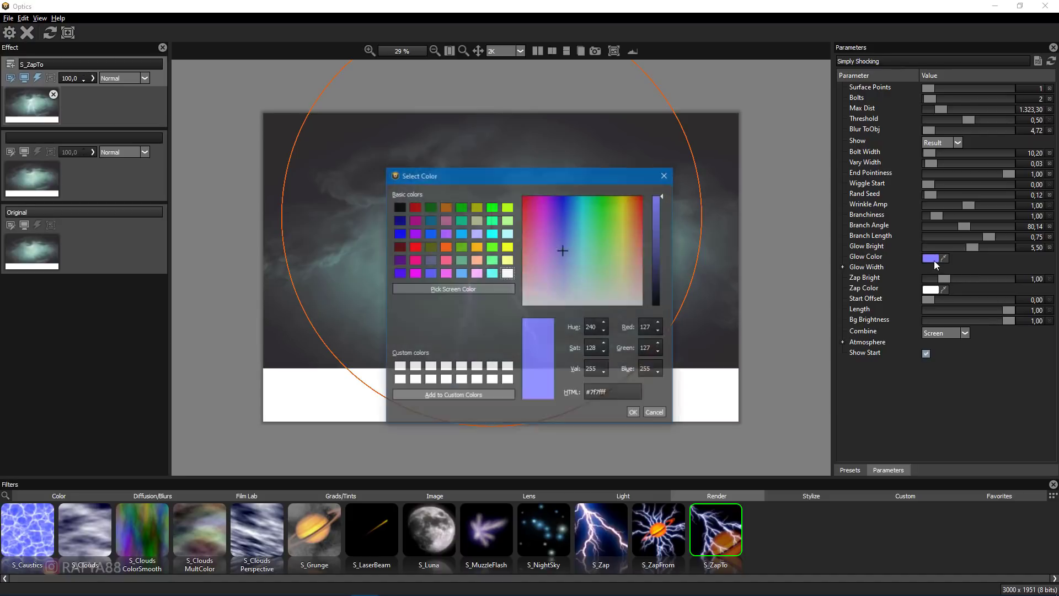
{"action": "left_click_drag", "start_coordinate": [580, 173], "coordinate": [843, 178]}
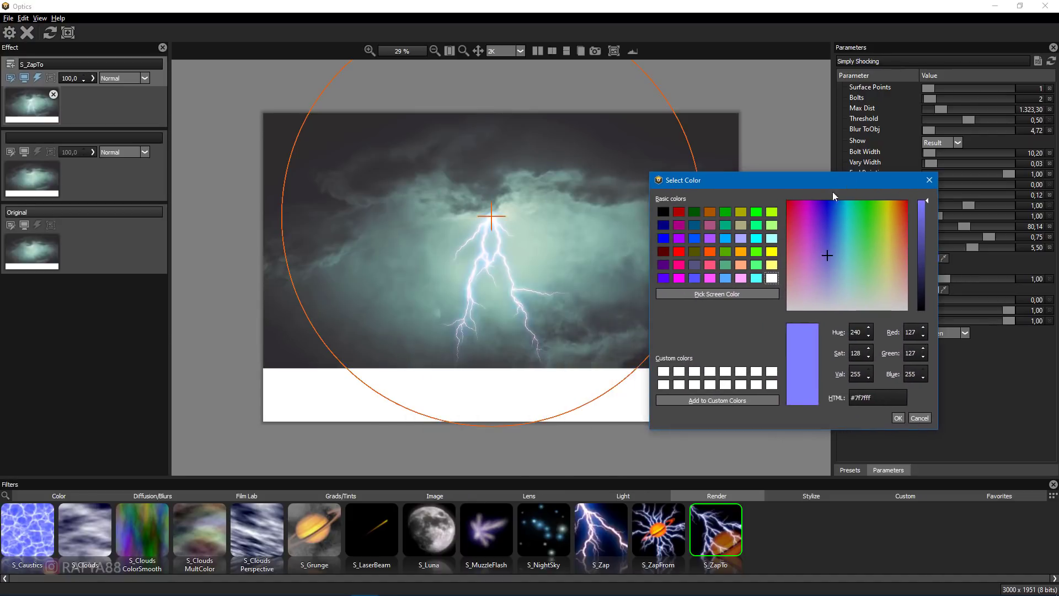
{"action": "left_click", "coordinate": [680, 214]}
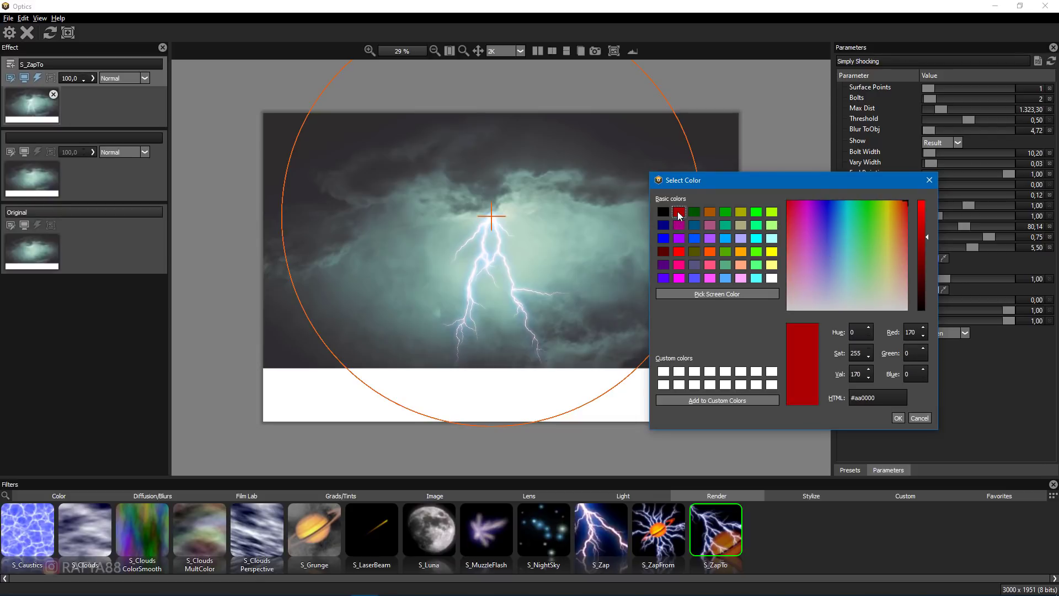
{"action": "left_click", "coordinate": [898, 417]}
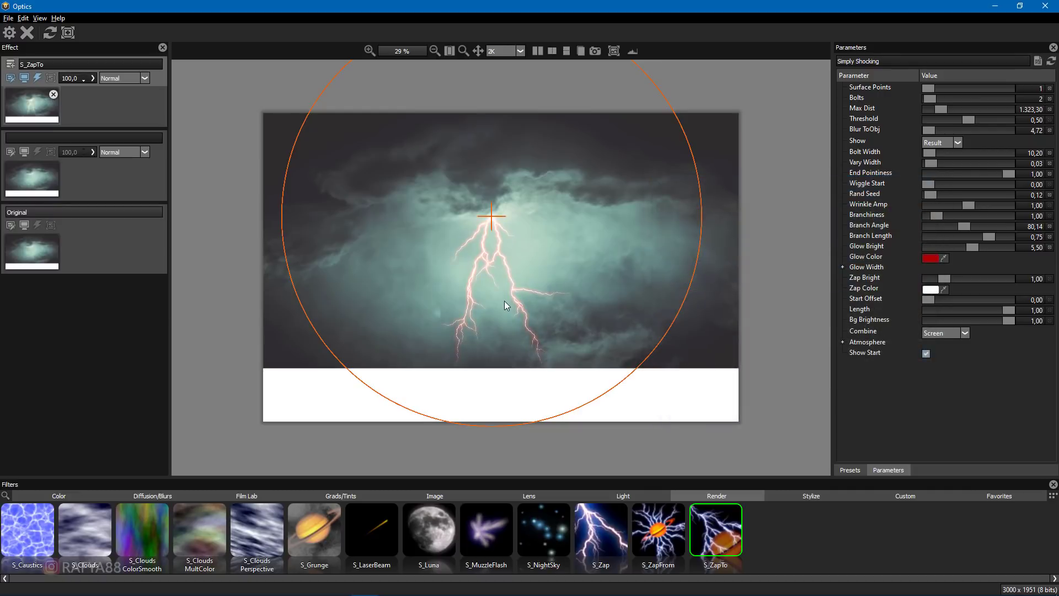
{"action": "left_click", "coordinate": [926, 258]}
{"action": "left_click_drag", "start_coordinate": [581, 226], "coordinate": [584, 245]}
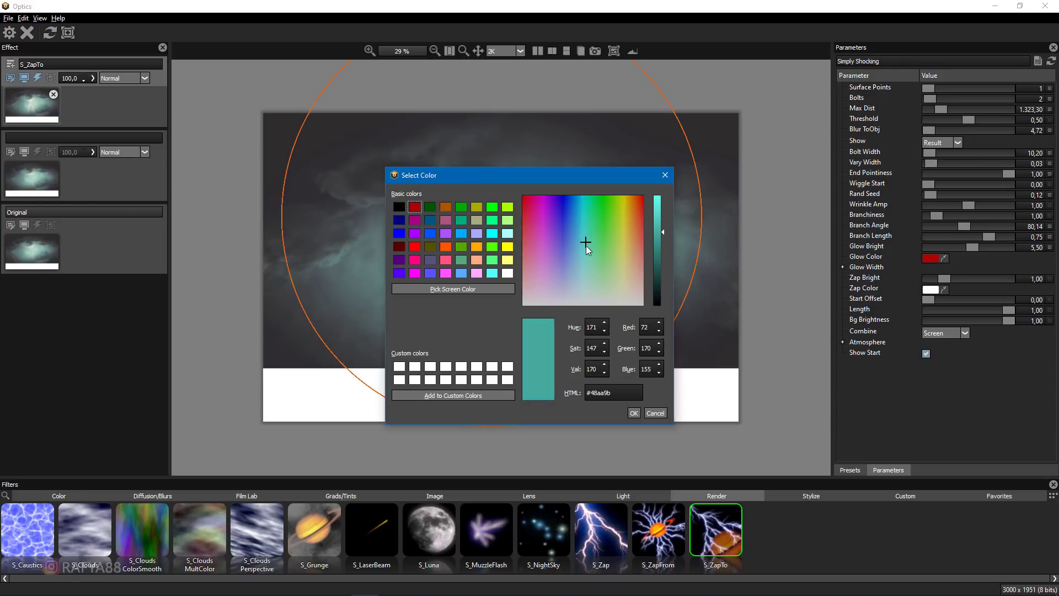
{"action": "left_click", "coordinate": [634, 413]}
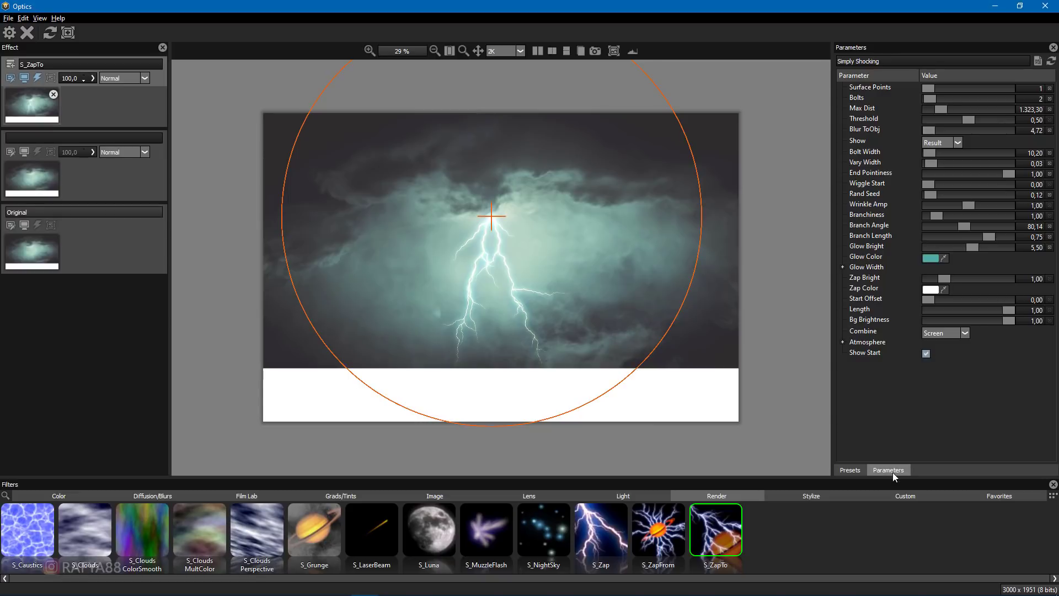
- Apply the finished lightning back to the Photoshop image
{"action": "left_click", "coordinate": [9, 32]}
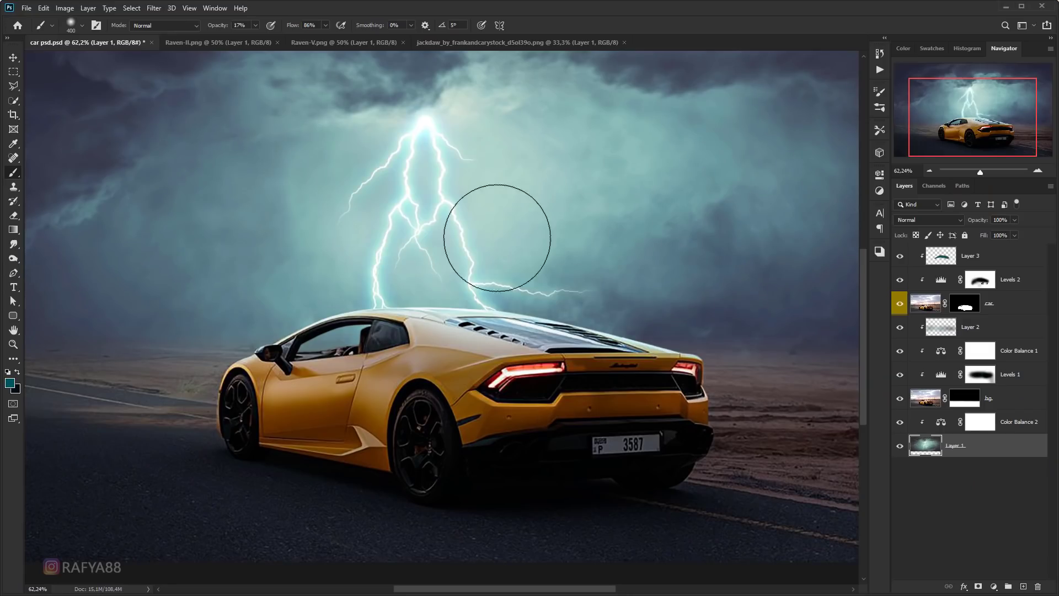
{"action": "scroll", "coordinate": [491, 225], "scroll_direction": "down", "scroll_amount": 1}
{"action": "scroll", "coordinate": [492, 220], "scroll_direction": "down", "scroll_amount": 1}
{"action": "scroll", "coordinate": [494, 220], "scroll_direction": "down", "scroll_amount": 1}
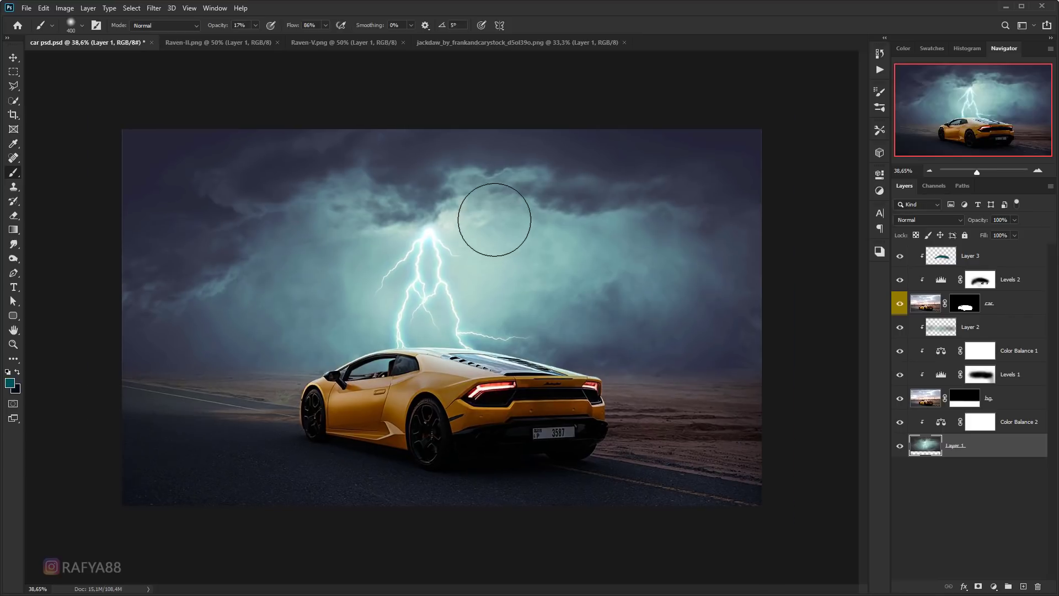
{"action": "scroll", "coordinate": [495, 229], "scroll_direction": "up", "scroll_amount": 1}
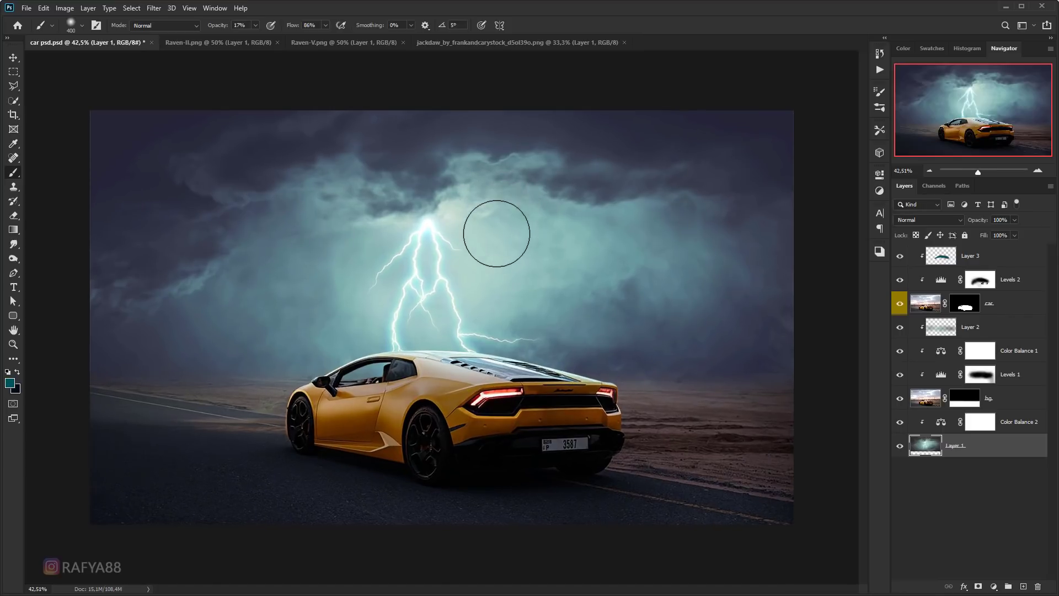
{"action": "scroll", "coordinate": [497, 230], "scroll_direction": "up", "scroll_amount": 1}
{"action": "scroll", "coordinate": [546, 385], "scroll_direction": "down", "scroll_amount": 1}
- Select Layer 3 and stamp all visible layers into a merged Layer 4 on top
{"action": "left_click", "coordinate": [991, 404]}
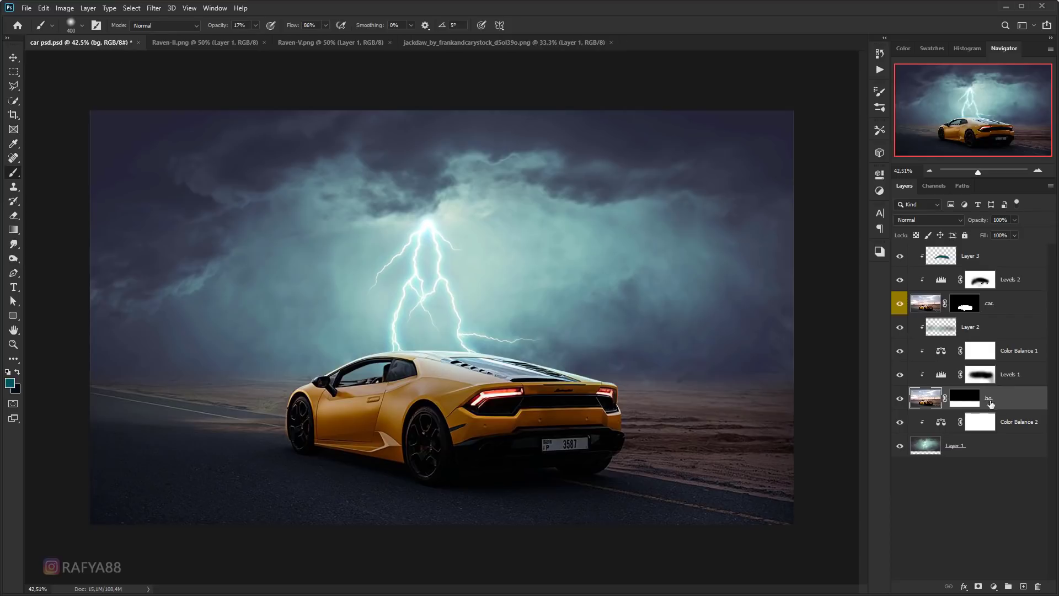
{"action": "left_click", "coordinate": [1009, 312]}
{"action": "scroll", "coordinate": [473, 377], "scroll_direction": "down", "scroll_amount": 2}
{"action": "scroll", "coordinate": [474, 376], "scroll_direction": "up", "scroll_amount": 1}
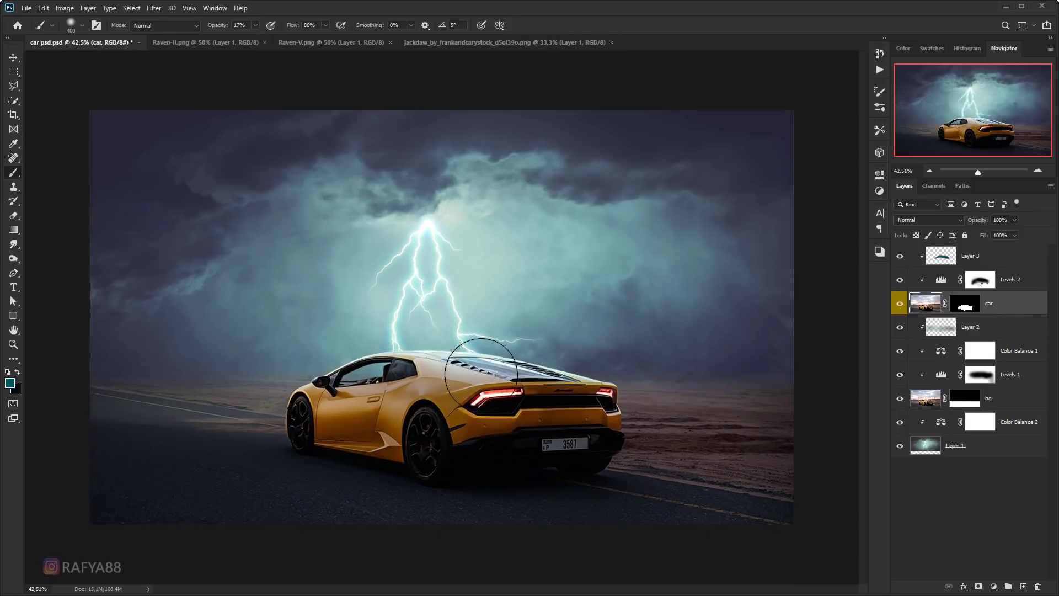
{"action": "key", "text": "v"}
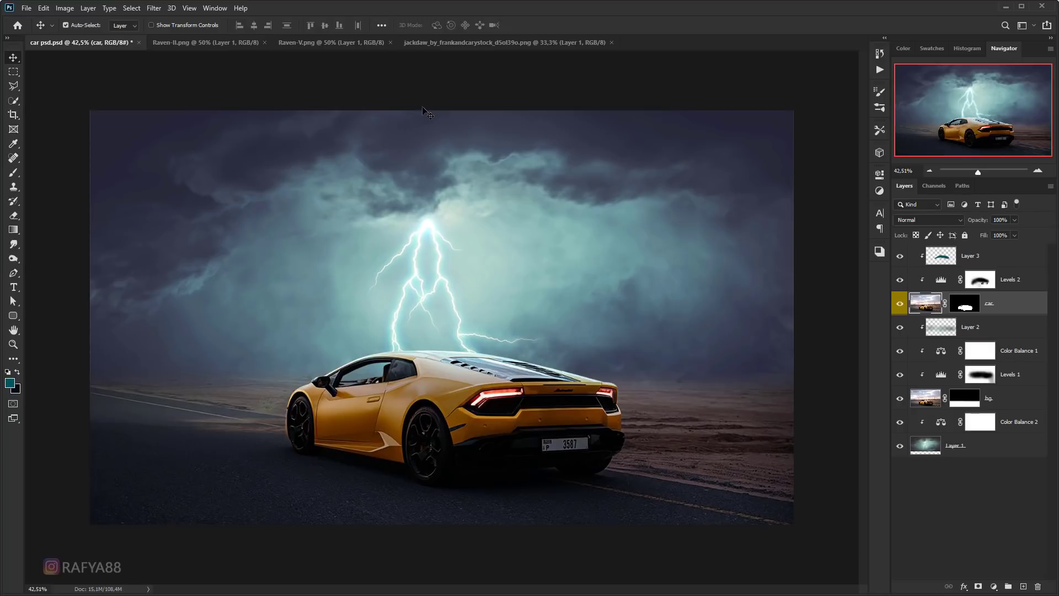
{"action": "left_click", "coordinate": [986, 254]}
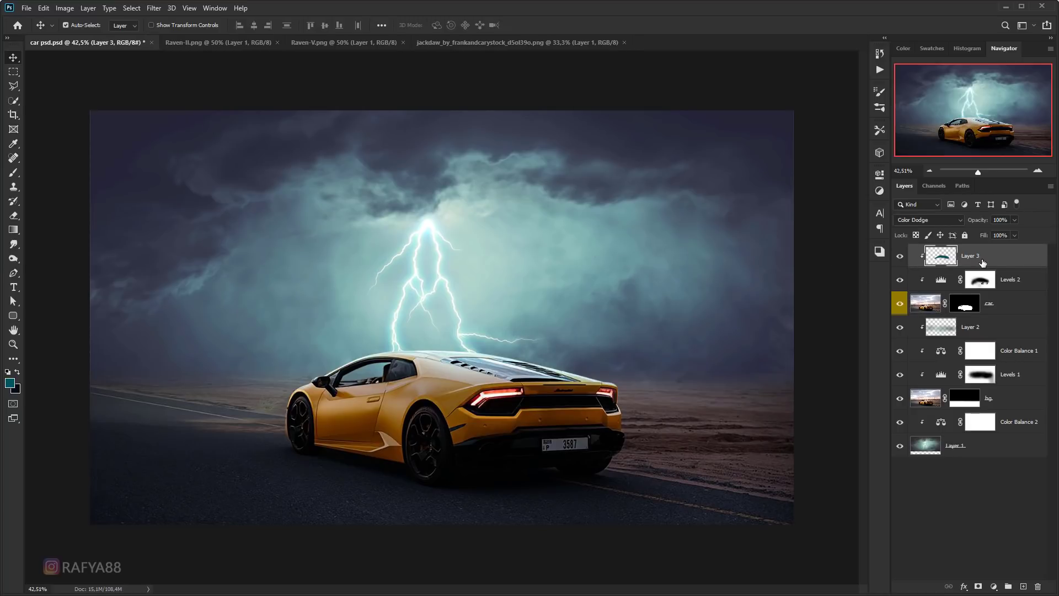
{"action": "key", "text": "ctrl+shift+alt+e"}
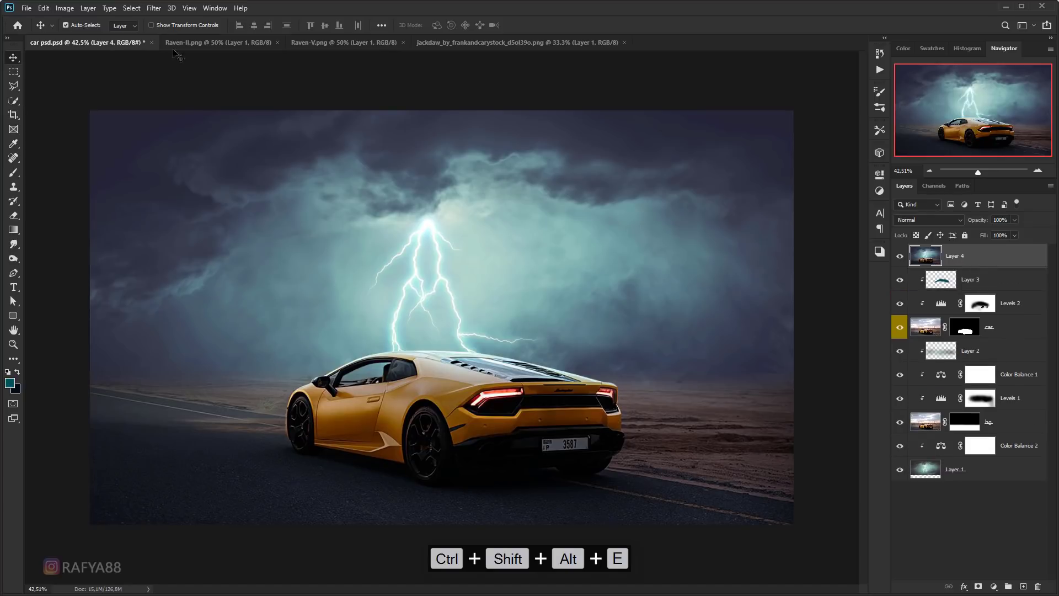
{"action": "left_click", "coordinate": [147, 9]}
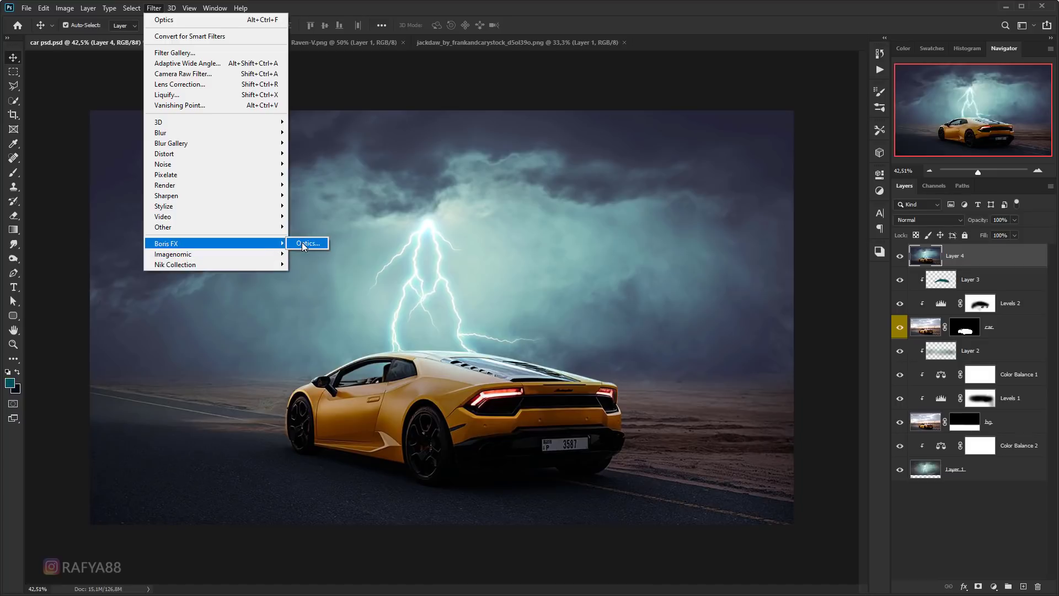
- Launch Boris FX Optics and apply an S_LensFlare with the Car Rear Light preset
{"action": "left_click", "coordinate": [302, 242]}
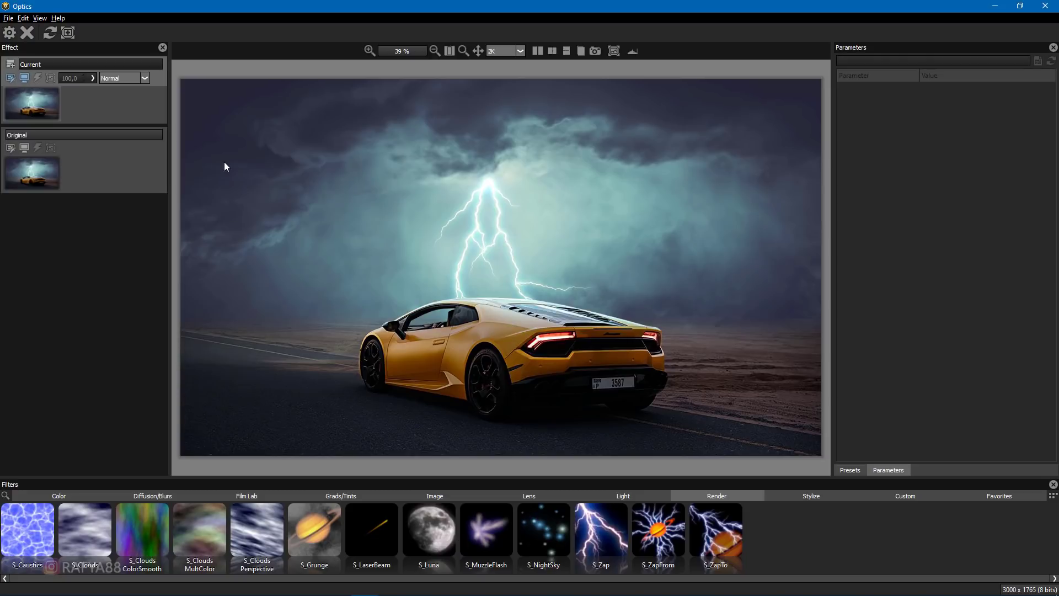
{"action": "left_click", "coordinate": [611, 495]}
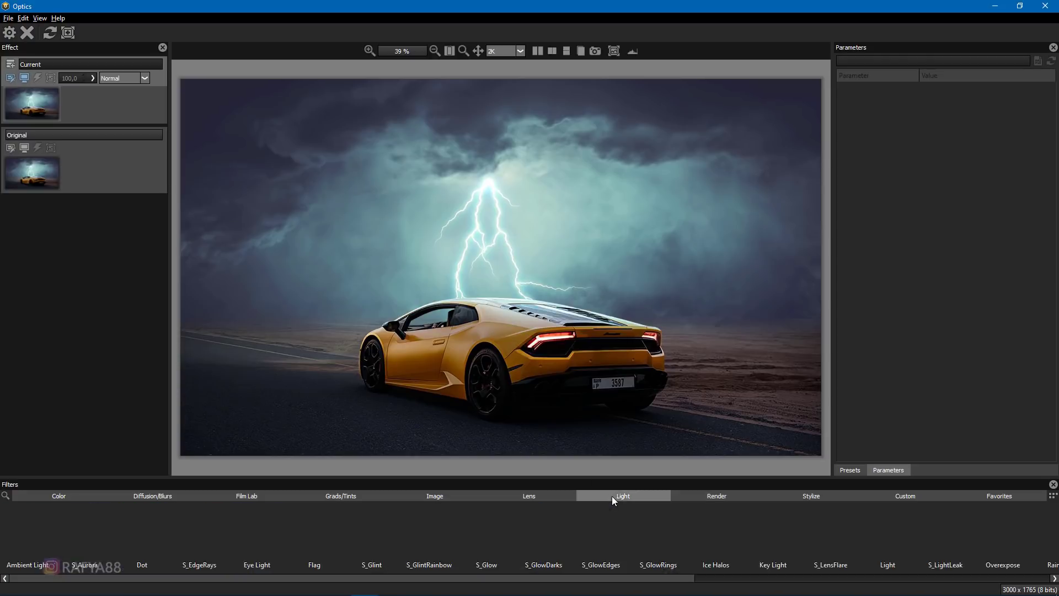
{"action": "left_click_drag", "start_coordinate": [654, 578], "coordinate": [827, 578]}
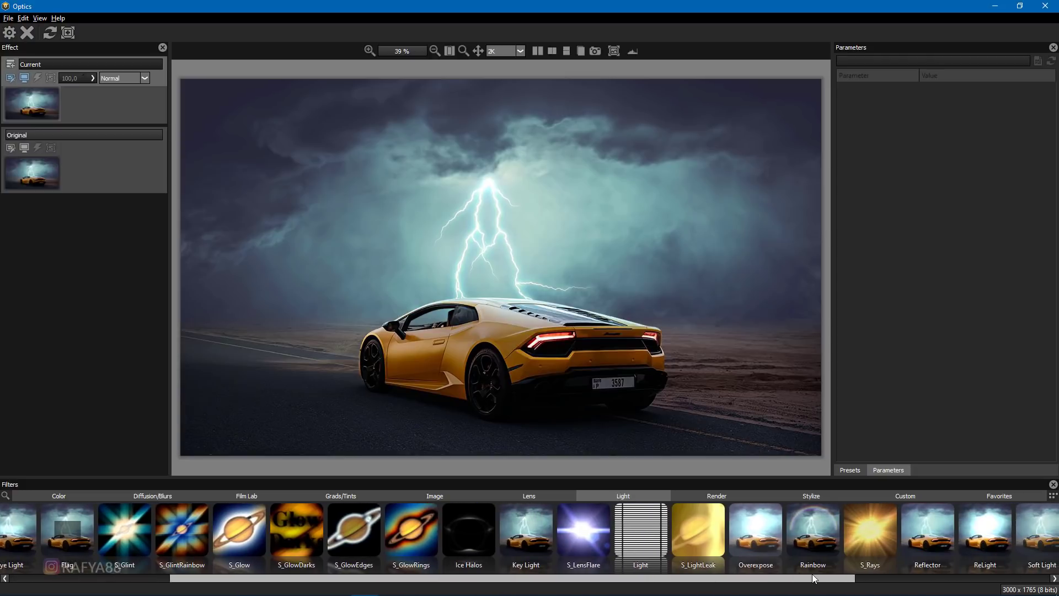
{"action": "left_click", "coordinate": [572, 527]}
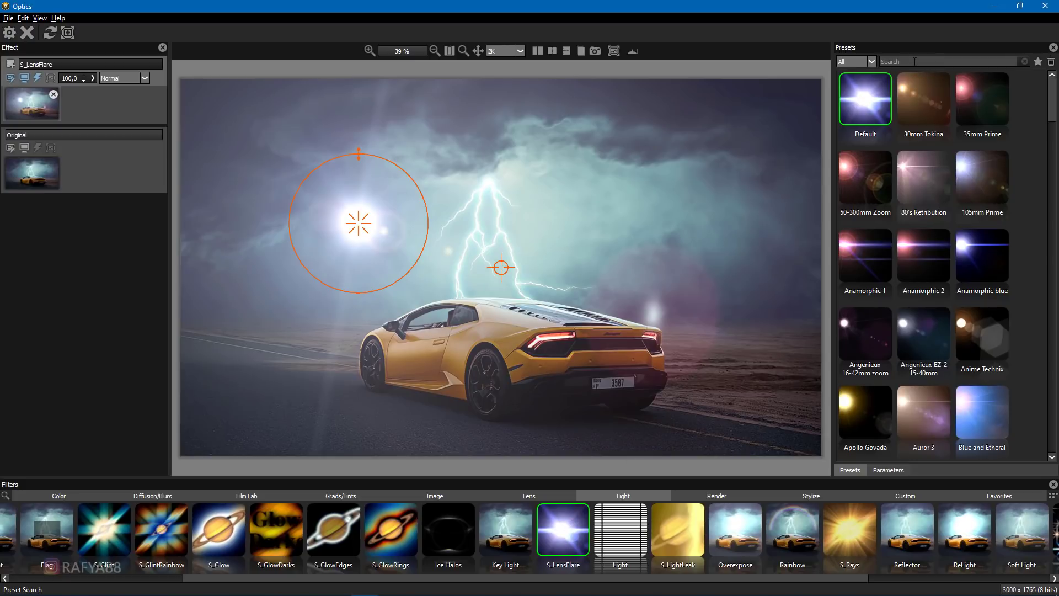
{"action": "type", "text": "car"}
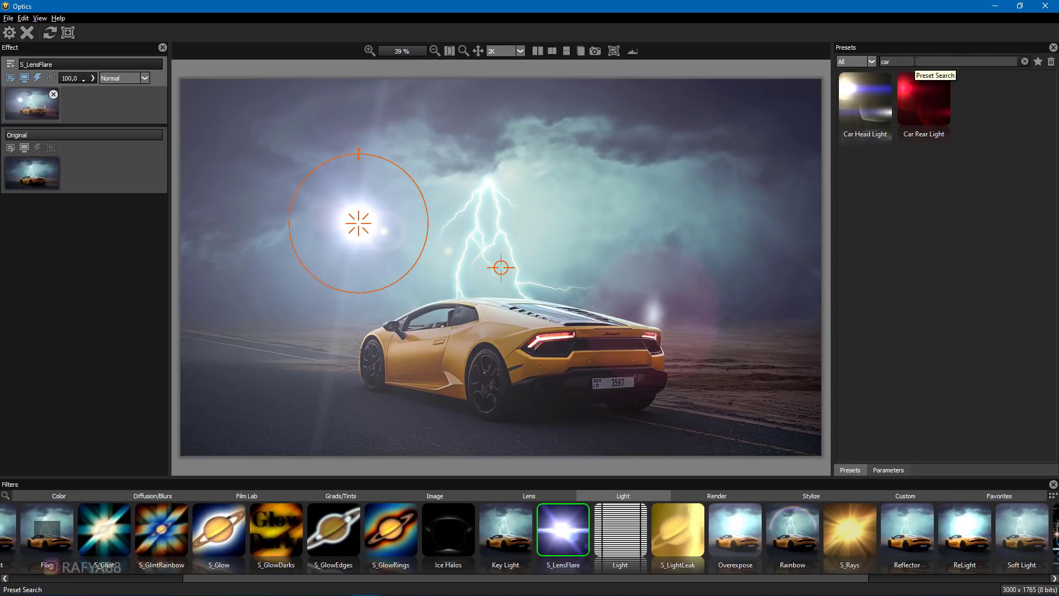
{"action": "left_click", "coordinate": [927, 110]}
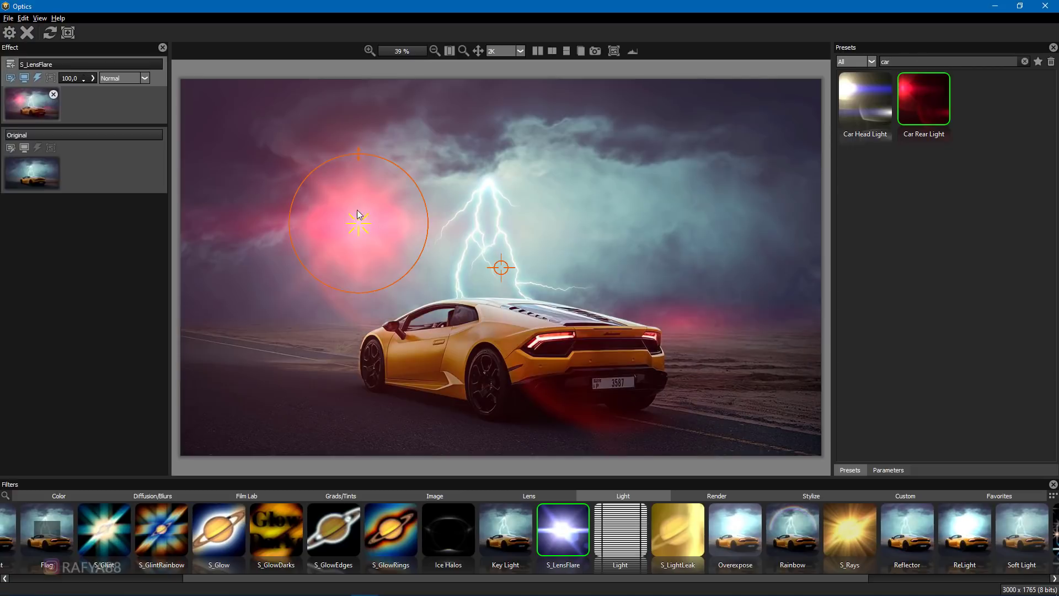
- Shrink the red flare onto the car's rear lights, its secondary point at the bottom edge
{"action": "mouse_move", "coordinate": [365, 229]}
{"action": "left_mouse_down"}
{"action": "mouse_move", "coordinate": [606, 353]}
{"action": "mouse_move", "coordinate": [564, 331]}
{"action": "left_mouse_up"}
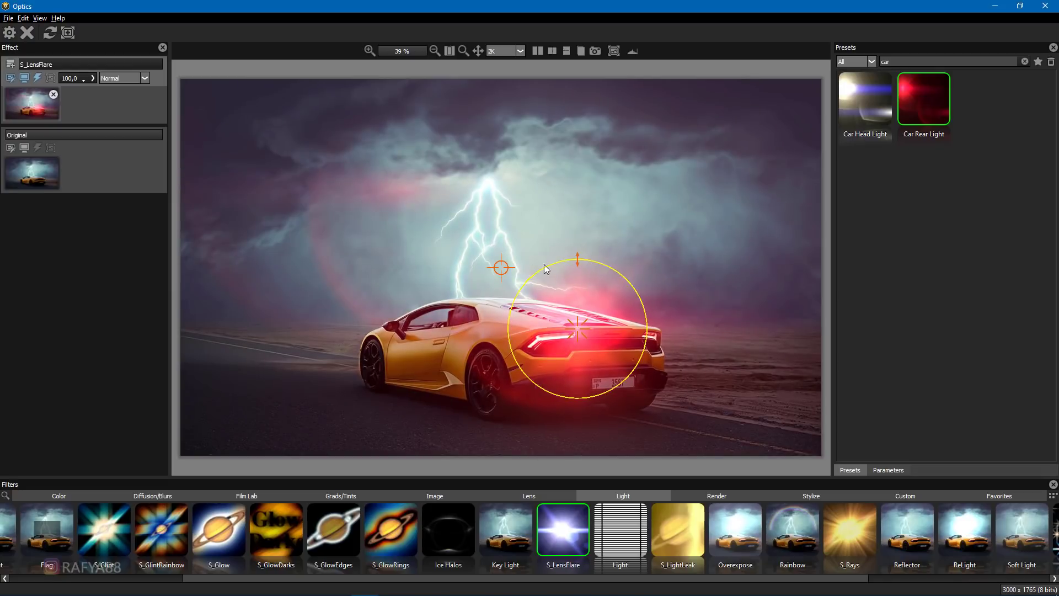
{"action": "left_click_drag", "start_coordinate": [501, 268], "coordinate": [711, 403]}
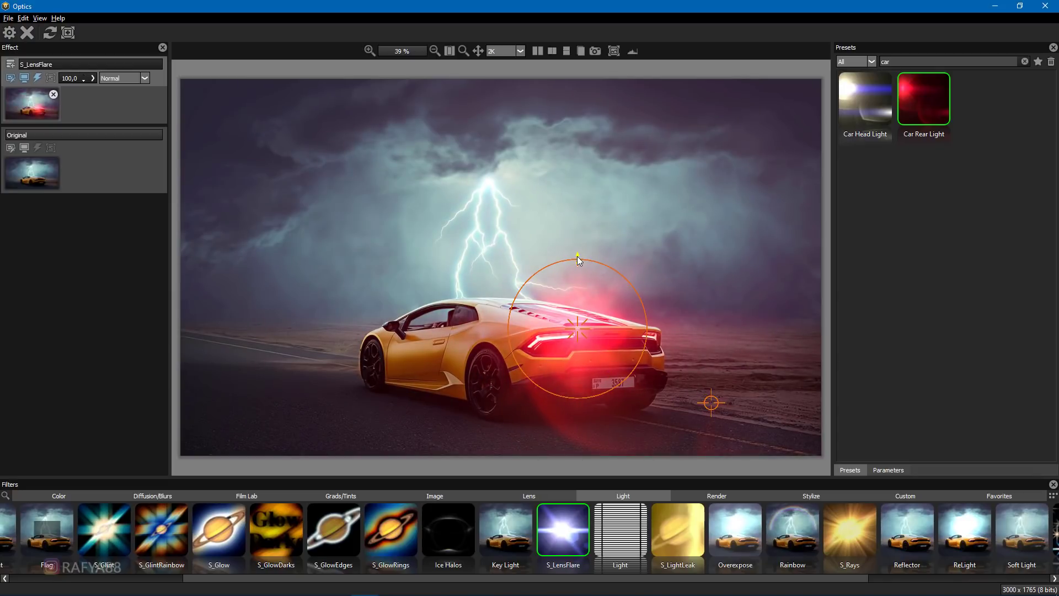
{"action": "mouse_move", "coordinate": [510, 315]}
{"action": "left_mouse_down"}
{"action": "mouse_move", "coordinate": [550, 327]}
{"action": "mouse_move", "coordinate": [551, 342]}
{"action": "left_mouse_up"}
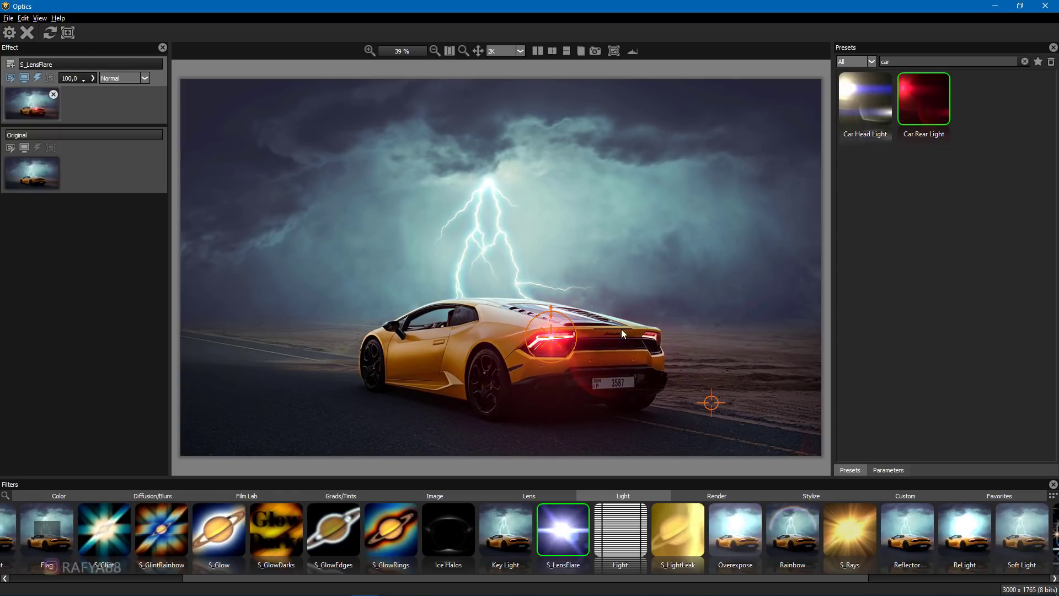
{"action": "left_click_drag", "start_coordinate": [715, 404], "coordinate": [820, 500]}
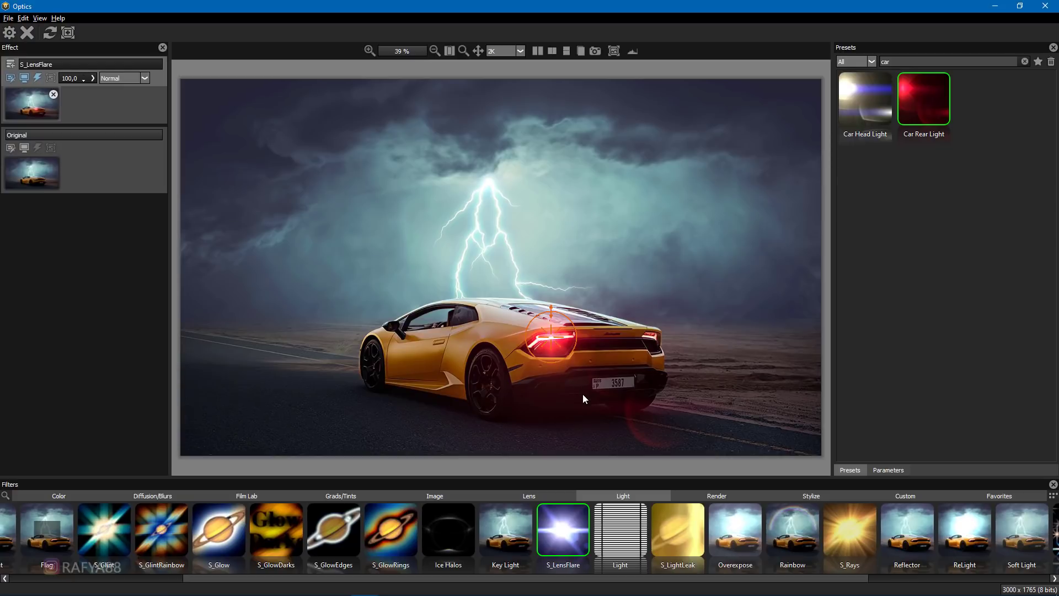
- Add a second S_LensFlare effect layer using the Car Rear Light preset
{"action": "left_click", "coordinate": [10, 67]}
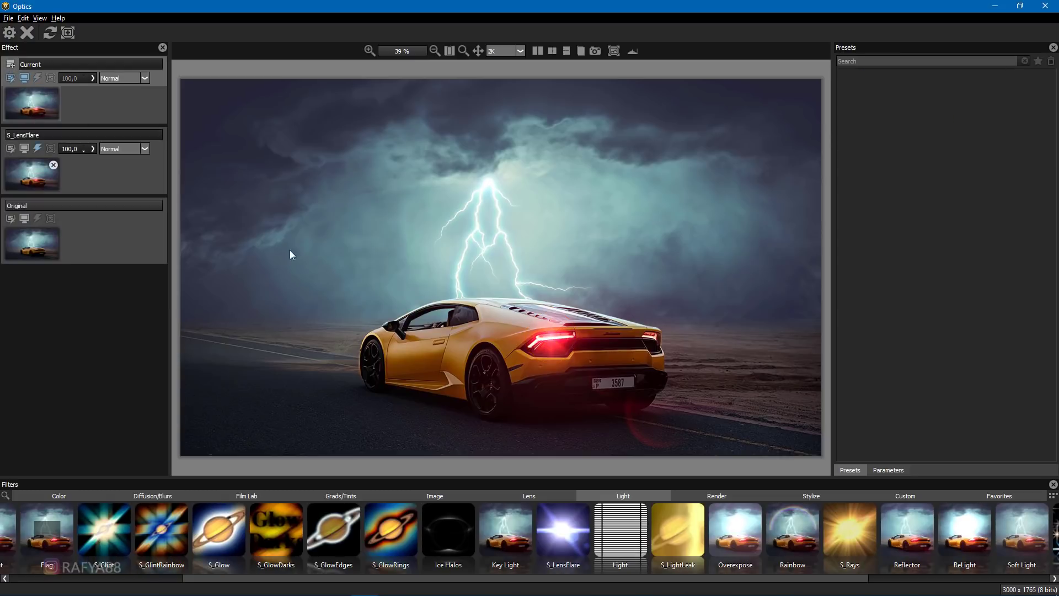
{"action": "left_click", "coordinate": [582, 538]}
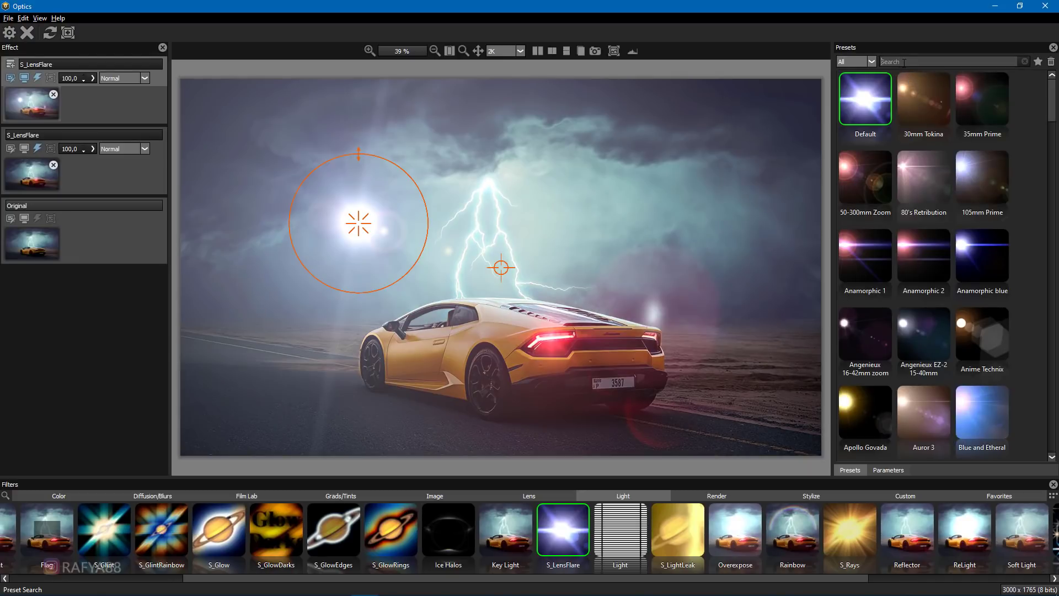
{"action": "left_click", "coordinate": [904, 62]}
{"action": "type", "text": "car"}
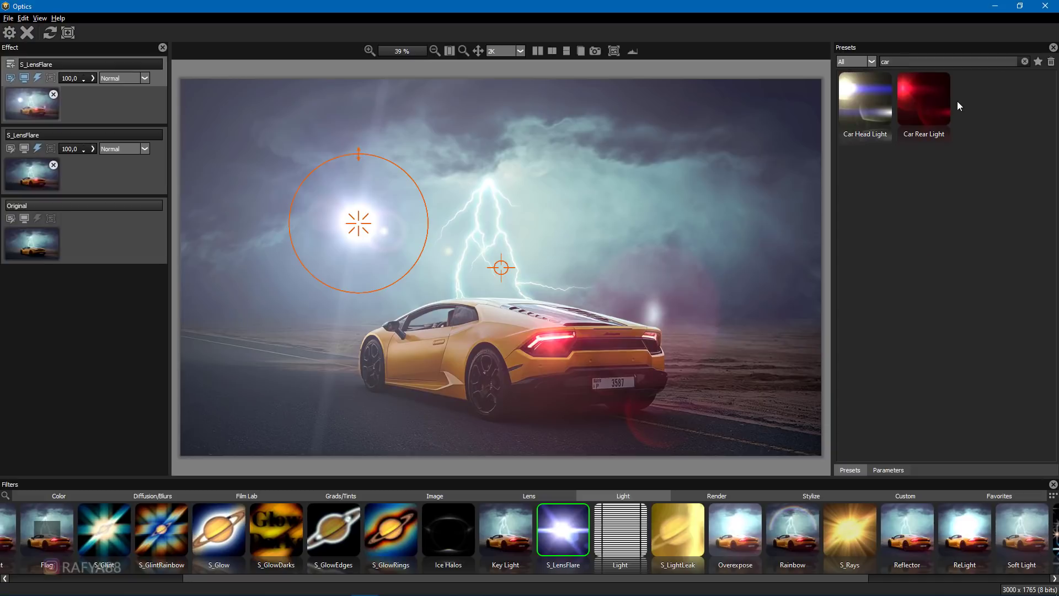
{"action": "left_click", "coordinate": [929, 107]}
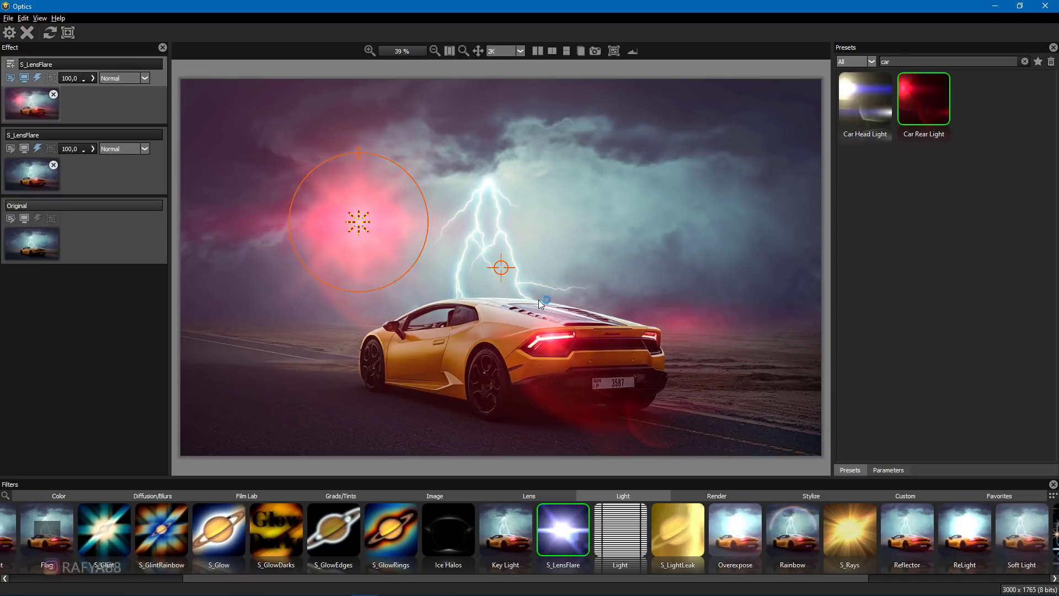
- Move and shrink the second flare onto the right tail light, secondary point lower-right
{"action": "mouse_move", "coordinate": [360, 232]}
{"action": "left_mouse_down"}
{"action": "mouse_move", "coordinate": [709, 394]}
{"action": "mouse_move", "coordinate": [638, 336]}
{"action": "mouse_move", "coordinate": [649, 340]}
{"action": "left_mouse_up"}
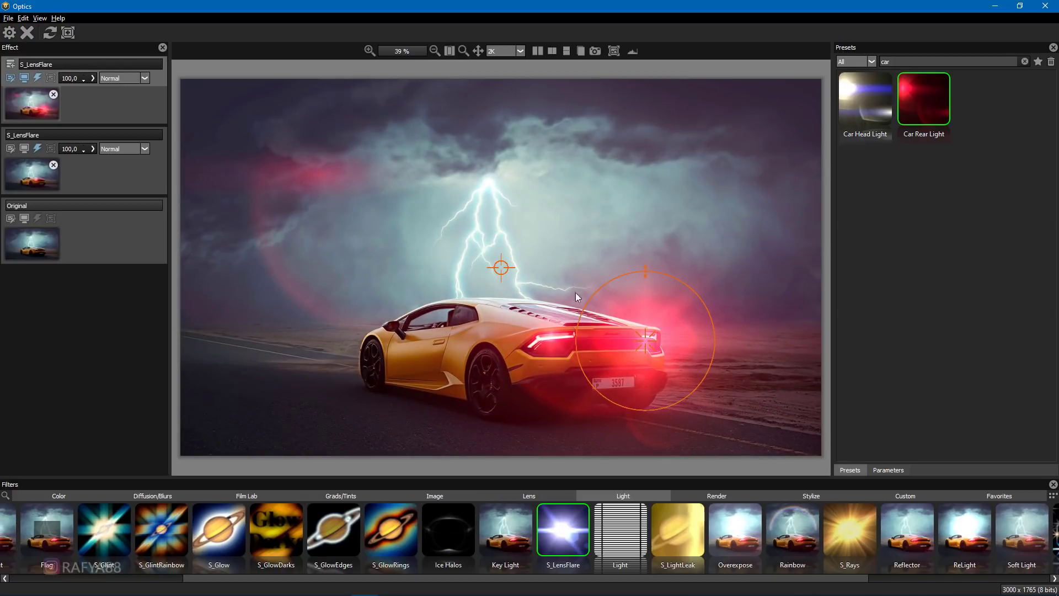
{"action": "left_click_drag", "start_coordinate": [579, 325], "coordinate": [627, 340]}
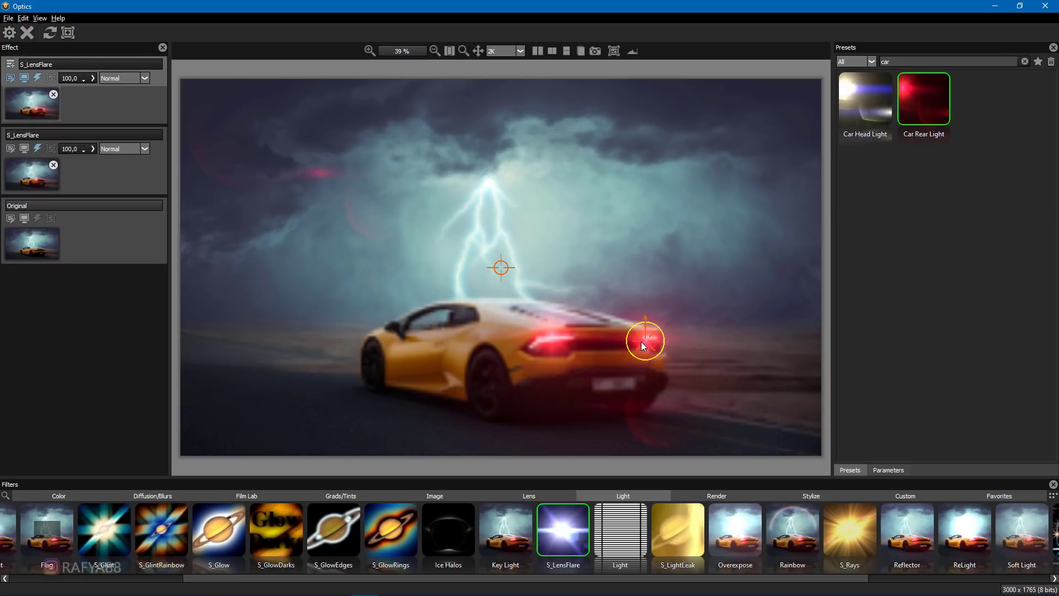
{"action": "left_click_drag", "start_coordinate": [648, 340], "coordinate": [653, 341]}
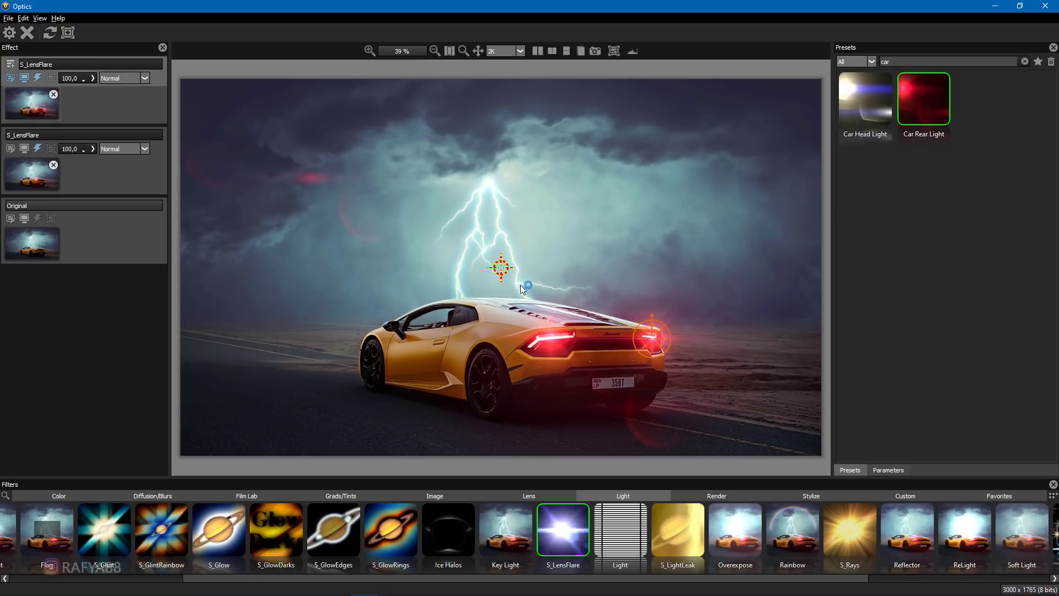
{"action": "left_click_drag", "start_coordinate": [775, 416], "coordinate": [825, 444]}
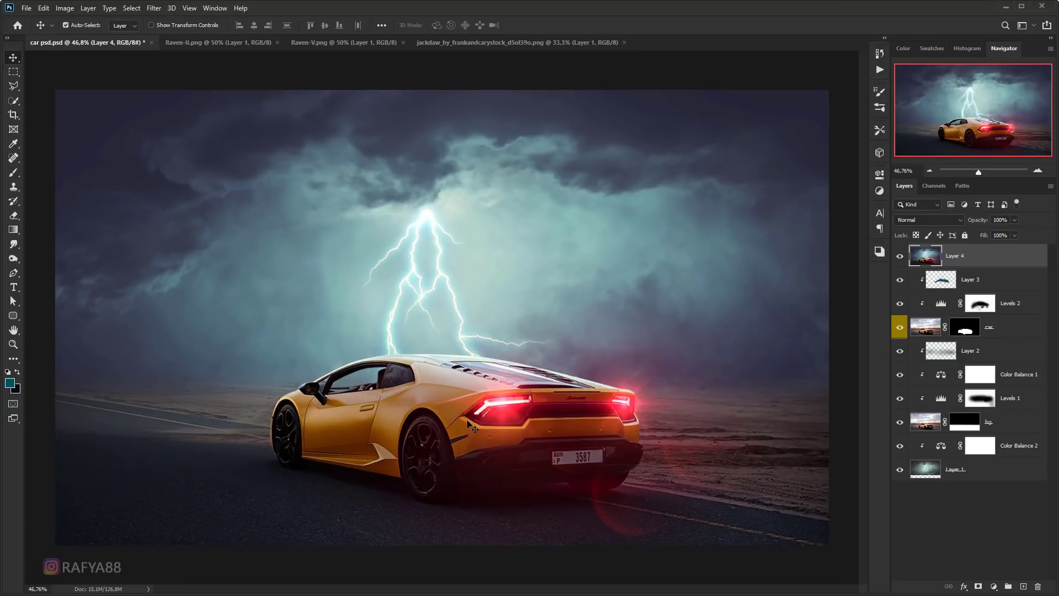
- Start a Pen-tool path at the front tyre's base, curving up along the tyre edge
{"action": "scroll", "coordinate": [284, 432], "scroll_direction": "up", "scroll_amount": 5}
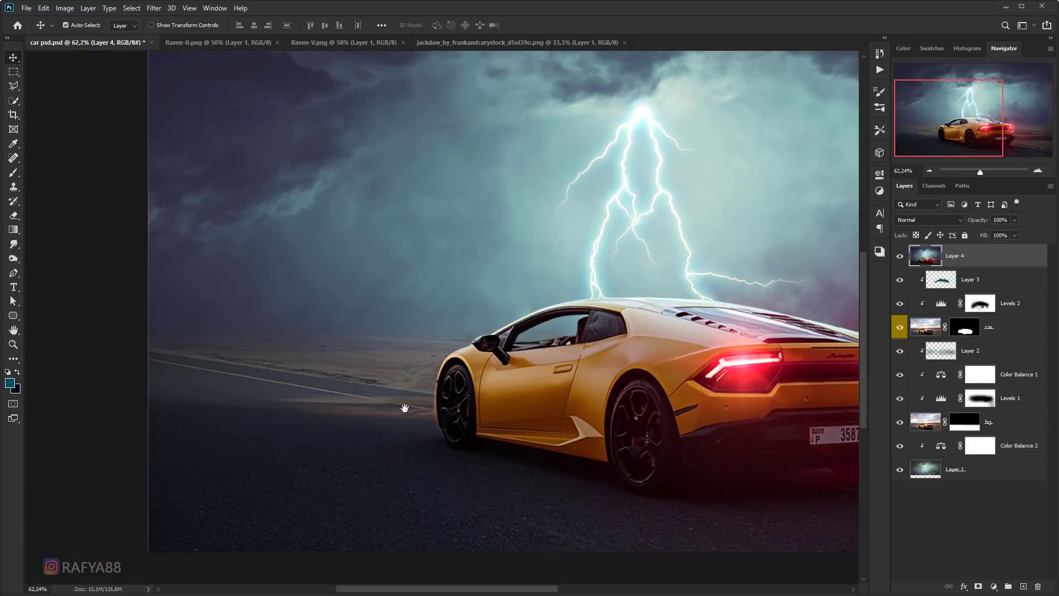
{"action": "scroll", "coordinate": [460, 384], "scroll_direction": "down", "scroll_amount": 1}
{"action": "scroll", "coordinate": [431, 389], "scroll_direction": "down", "scroll_amount": 1}
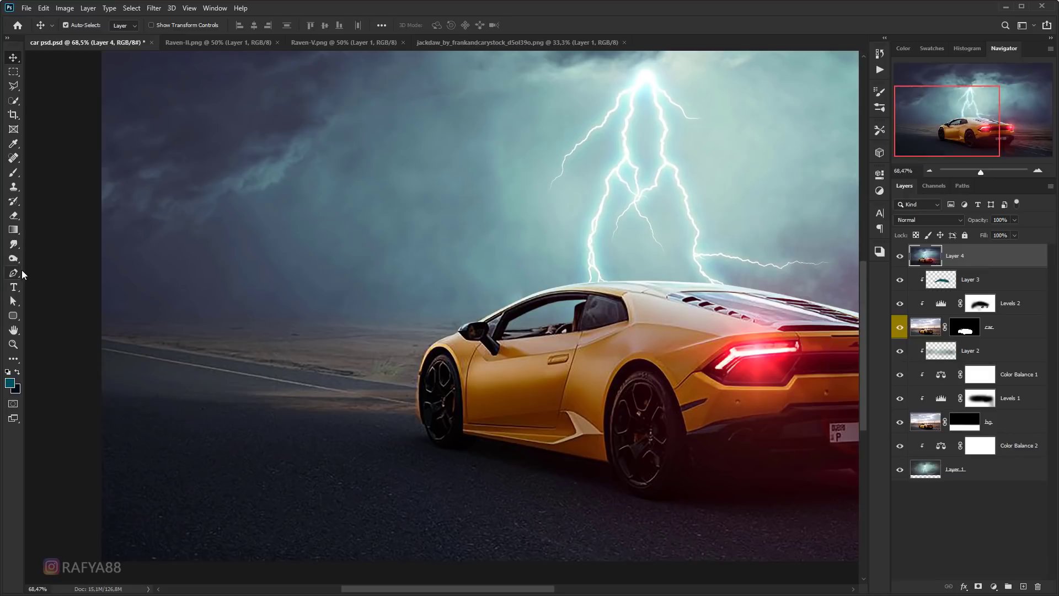
{"action": "left_click", "coordinate": [14, 272]}
{"action": "scroll", "coordinate": [435, 352], "scroll_direction": "up", "scroll_amount": 2}
{"action": "scroll", "coordinate": [435, 351], "scroll_direction": "up", "scroll_amount": 3}
{"action": "scroll", "coordinate": [435, 351], "scroll_direction": "up", "scroll_amount": 1}
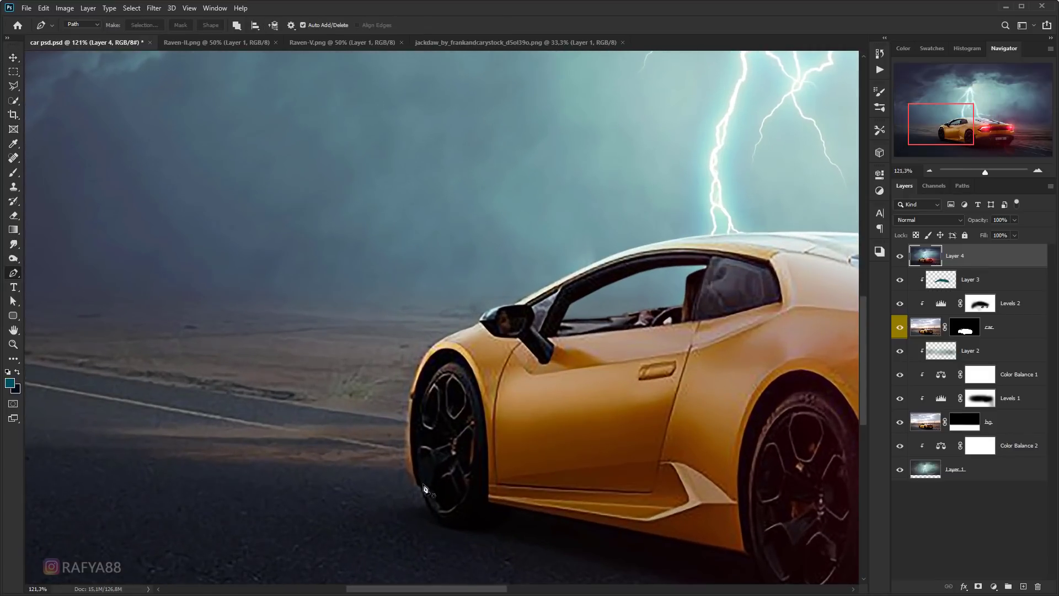
{"action": "left_click", "coordinate": [431, 514]}
{"action": "left_click_drag", "start_coordinate": [407, 464], "coordinate": [405, 451]}
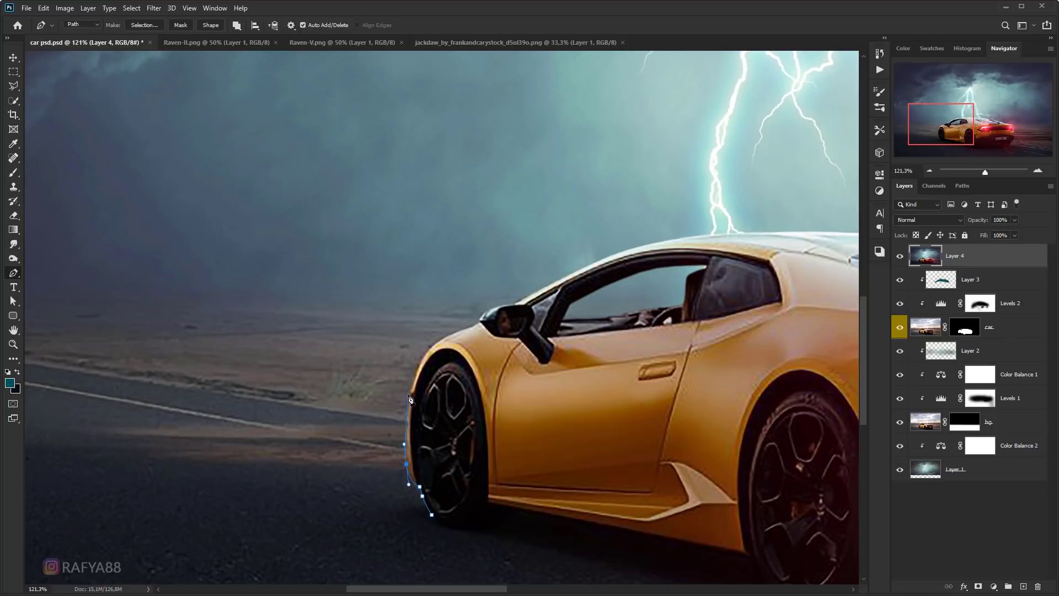
- Outline the road area left of the front wheel and close the path
{"action": "left_click_drag", "start_coordinate": [426, 332], "coordinate": [553, 310]}
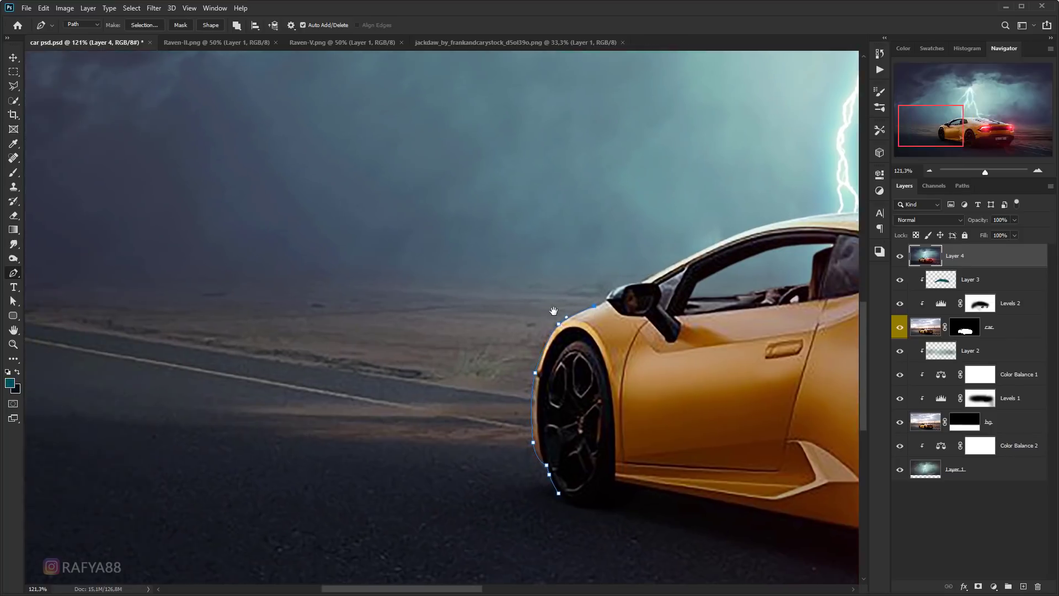
{"action": "scroll", "coordinate": [553, 311], "scroll_direction": "down", "scroll_amount": 3}
{"action": "left_click", "coordinate": [392, 254]}
{"action": "left_click", "coordinate": [176, 252]}
{"action": "left_click", "coordinate": [167, 345]}
{"action": "left_click", "coordinate": [180, 376]}
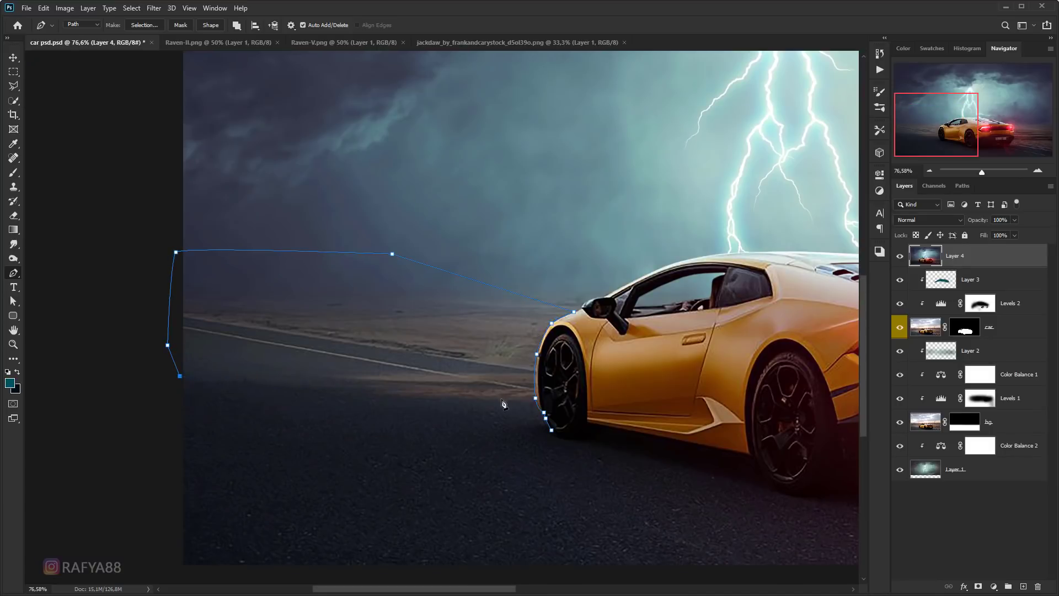
{"action": "left_click", "coordinate": [519, 417]}
{"action": "left_click", "coordinate": [551, 430]}
- Turn the closed path into a selection and add a Curves adjustment layer
{"action": "right_click", "coordinate": [463, 321]}
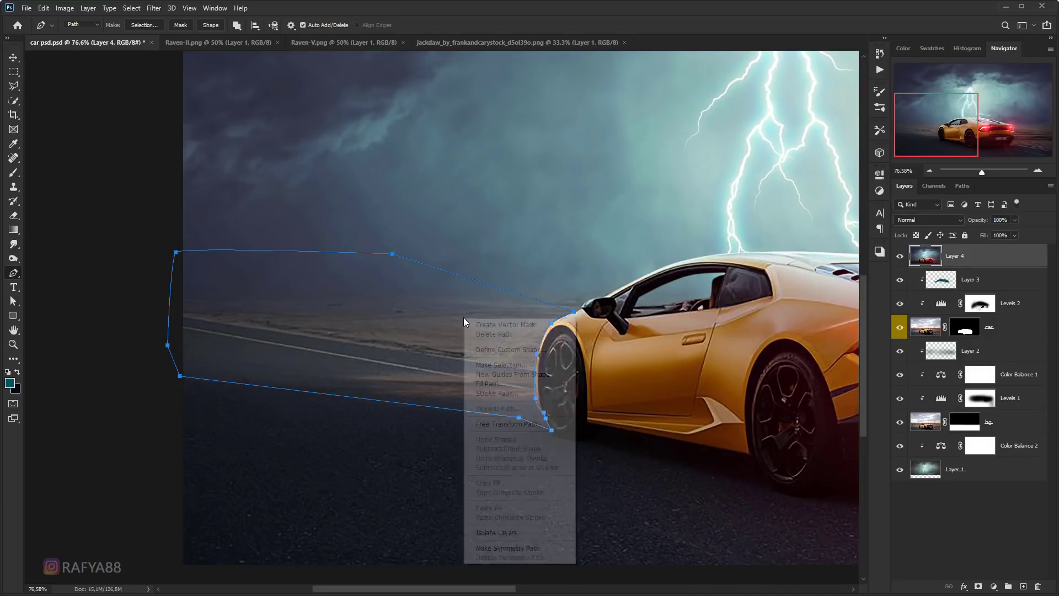
{"action": "left_click", "coordinate": [501, 364]}
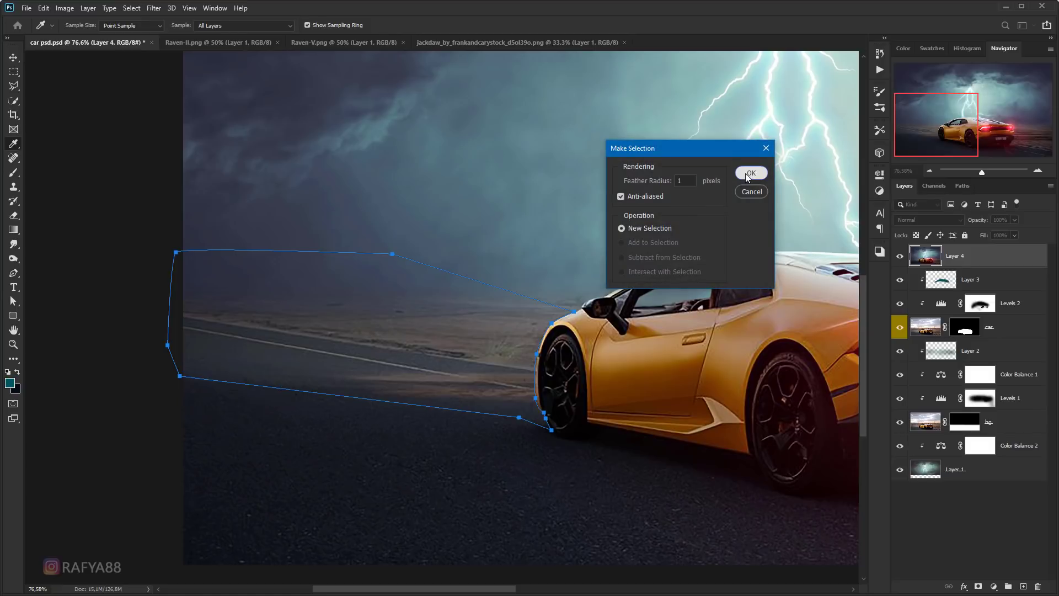
{"action": "left_click", "coordinate": [750, 172]}
{"action": "scroll", "coordinate": [379, 326], "scroll_direction": "down", "scroll_amount": 1}
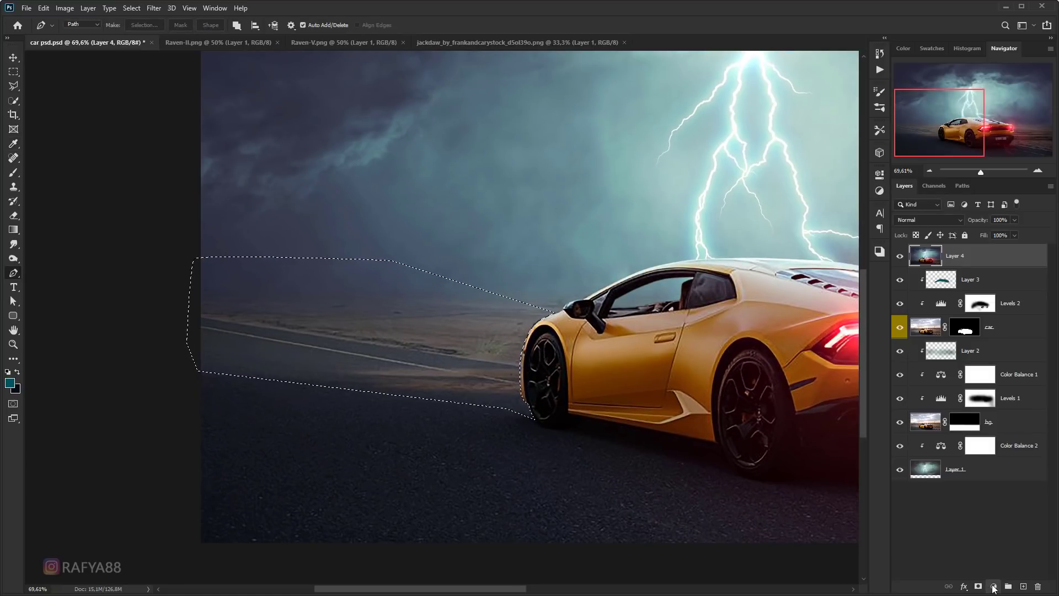
{"action": "left_click", "coordinate": [994, 587]}
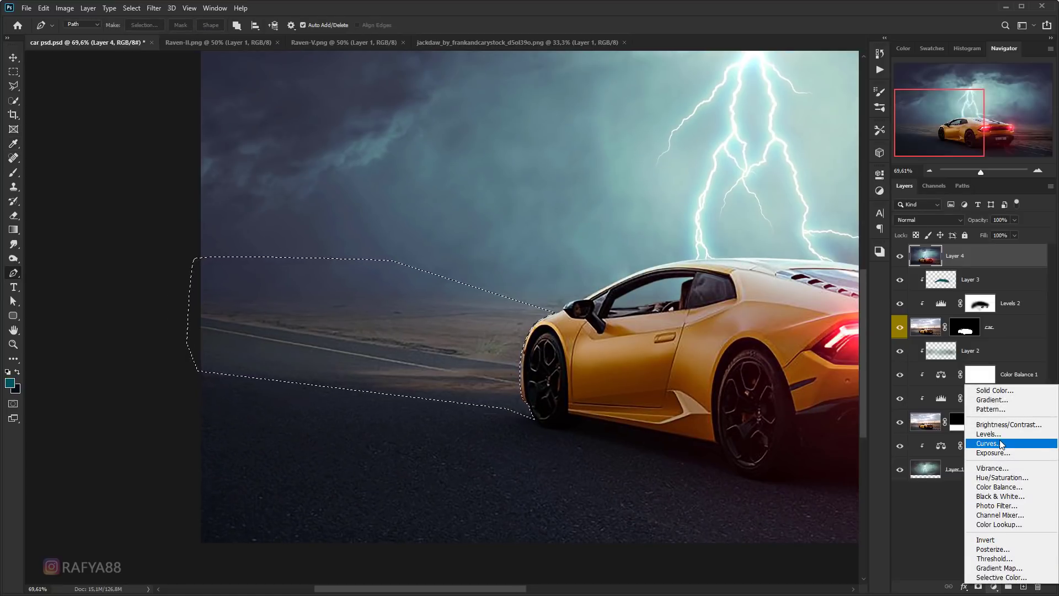
{"action": "left_click", "coordinate": [1003, 445]}
- Clip Curves 1 to Layer 4, adjust the curve, and feather its mask to about 39 px
{"action": "left_click", "coordinate": [784, 399]}
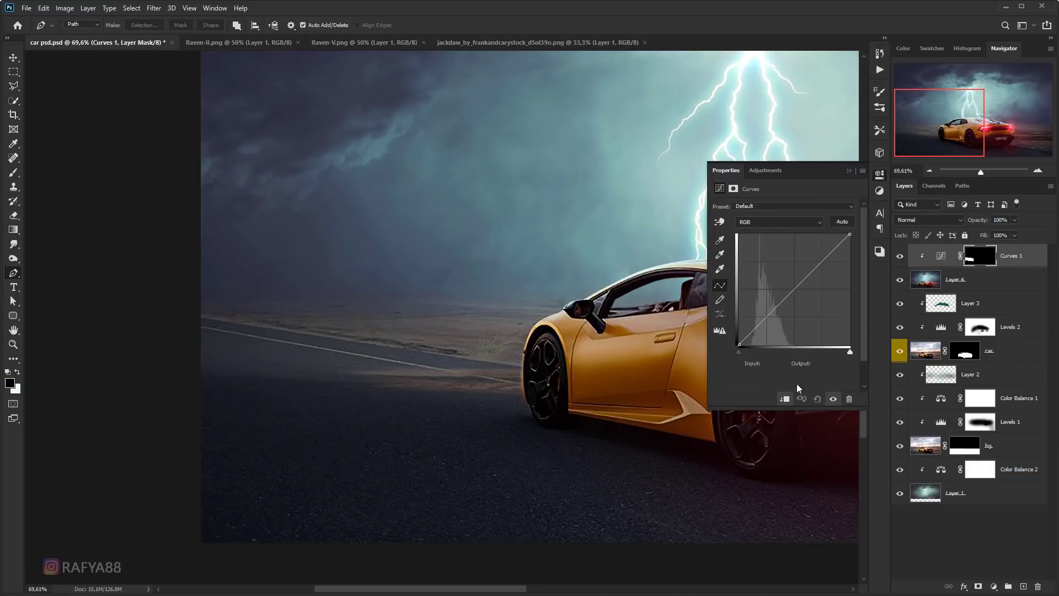
{"action": "left_click_drag", "start_coordinate": [790, 285], "coordinate": [787, 283]}
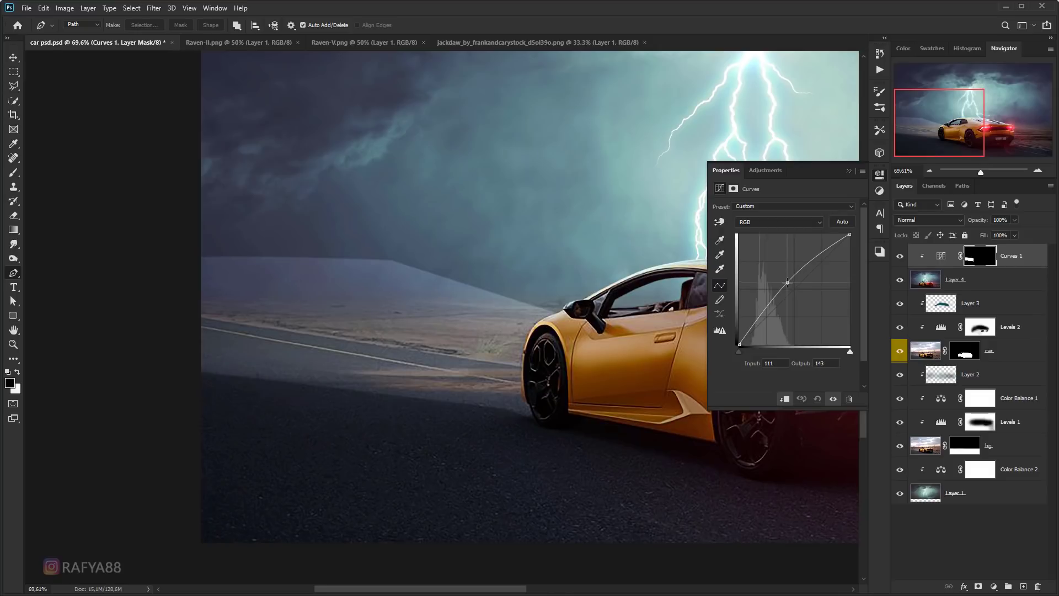
{"action": "left_click", "coordinate": [734, 189]}
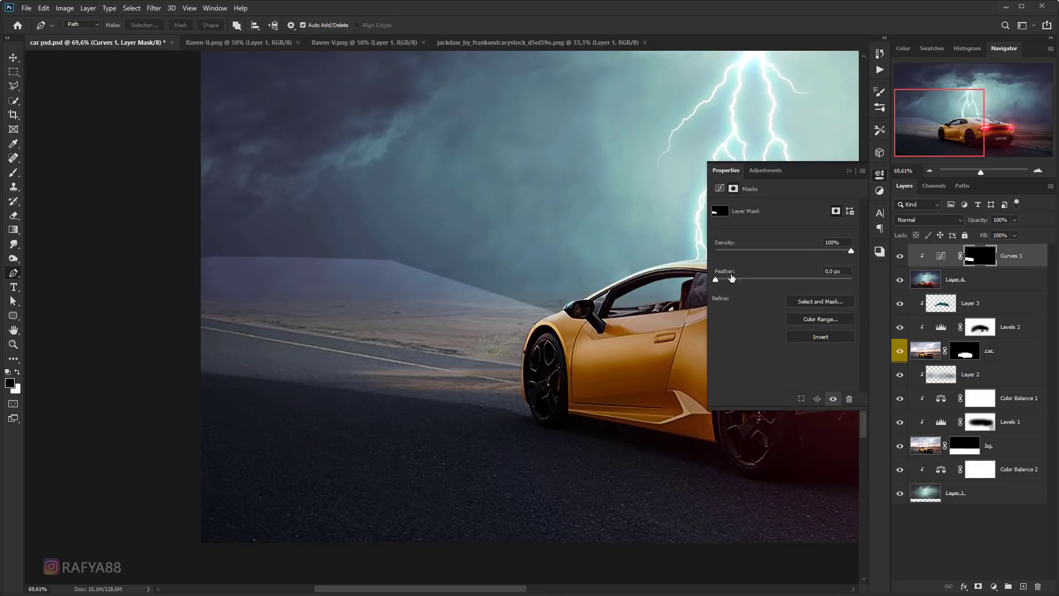
{"action": "left_click_drag", "start_coordinate": [765, 282], "coordinate": [785, 283]}
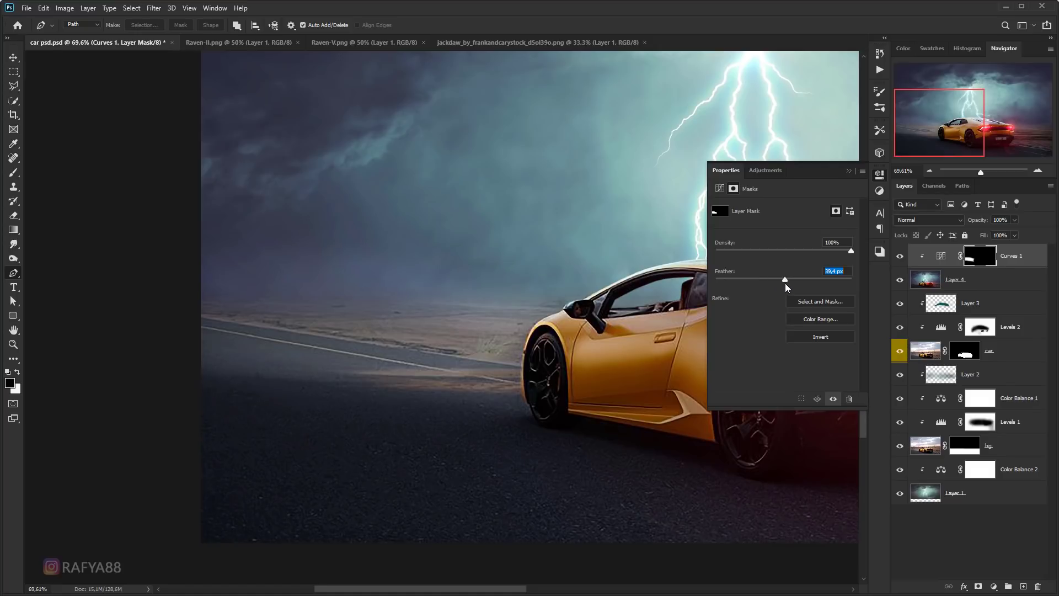
{"action": "left_click", "coordinate": [848, 171]}
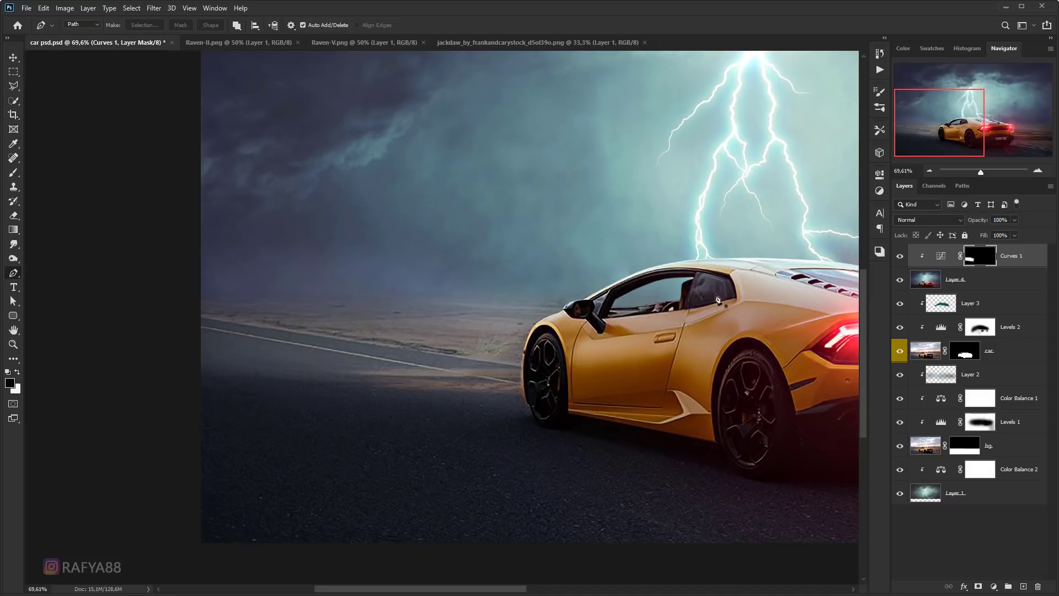
- Brush lightly on the mask along the horizon, then toggle Curves 1 to compare
{"action": "key", "text": "b"}
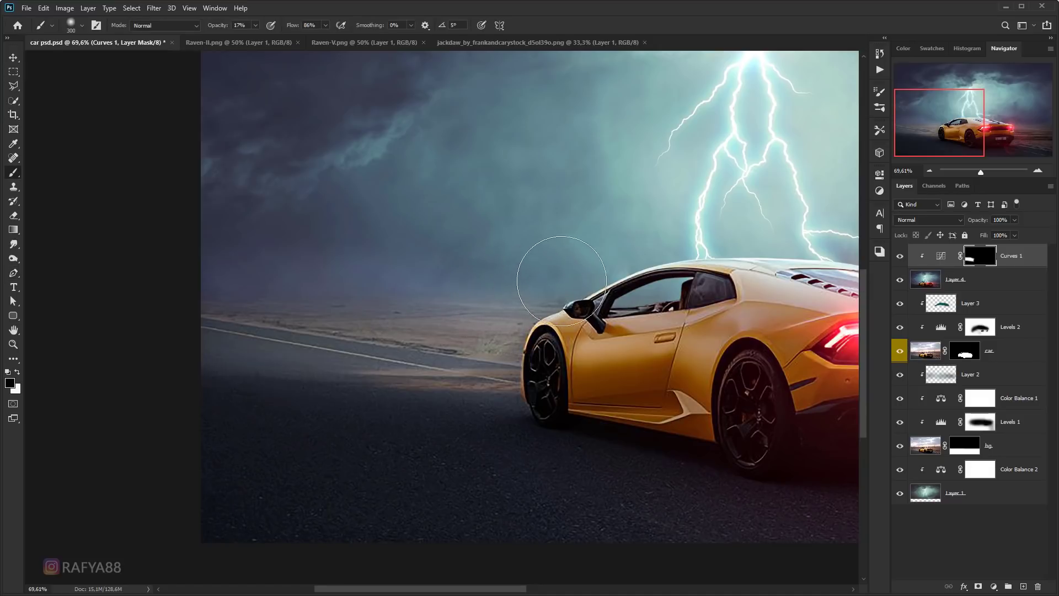
{"action": "mouse_move", "coordinate": [412, 274]}
{"action": "left_mouse_down"}
{"action": "mouse_move", "coordinate": [235, 276]}
{"action": "mouse_move", "coordinate": [393, 279]}
{"action": "mouse_move", "coordinate": [336, 260]}
{"action": "mouse_move", "coordinate": [586, 288]}
{"action": "left_mouse_up"}
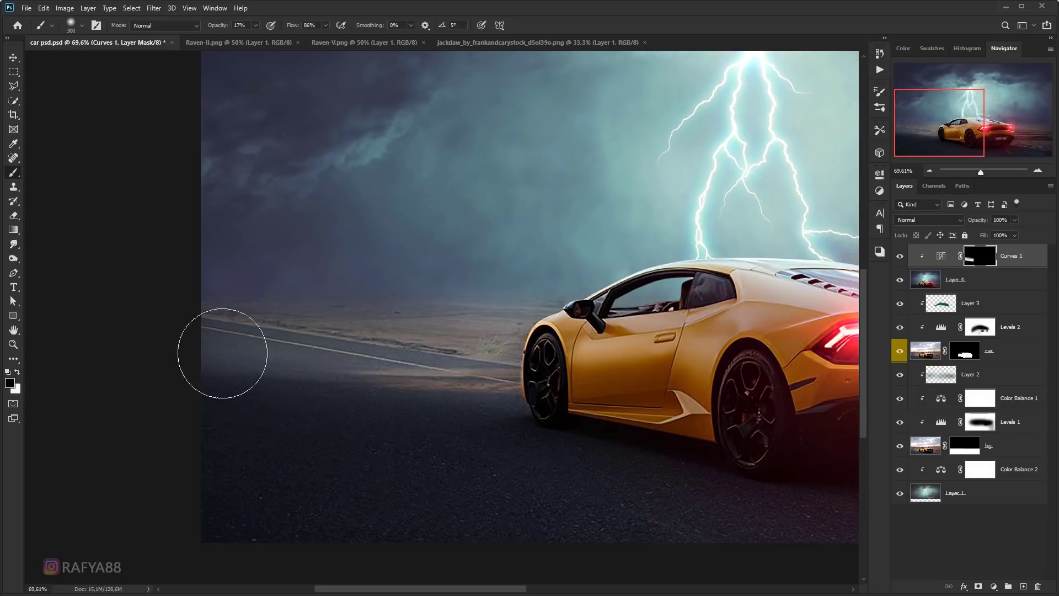
{"action": "left_click", "coordinate": [900, 257]}
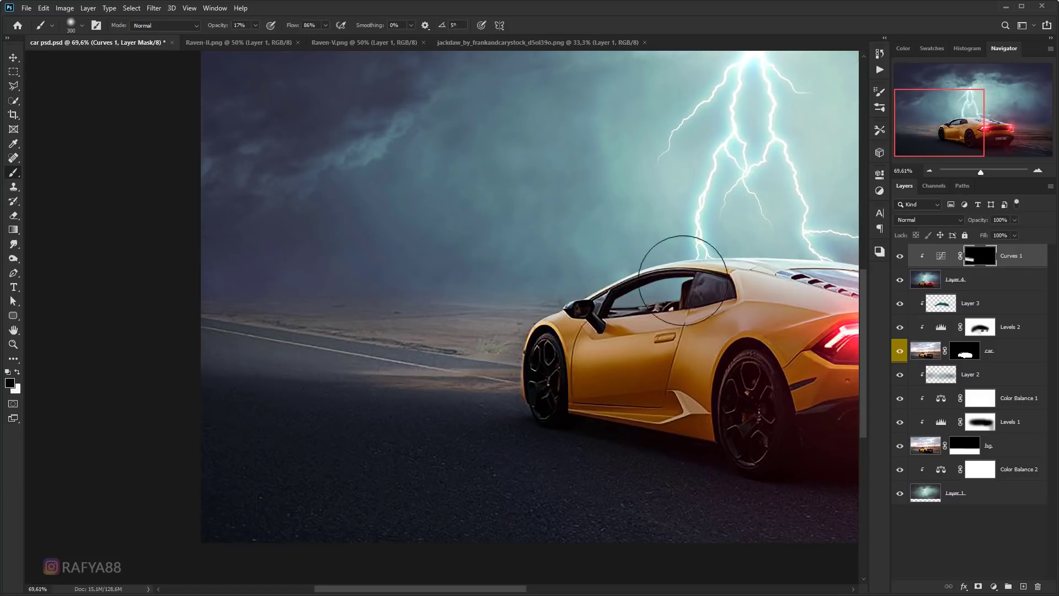
{"action": "scroll", "coordinate": [311, 260], "scroll_direction": "down", "scroll_amount": 5}
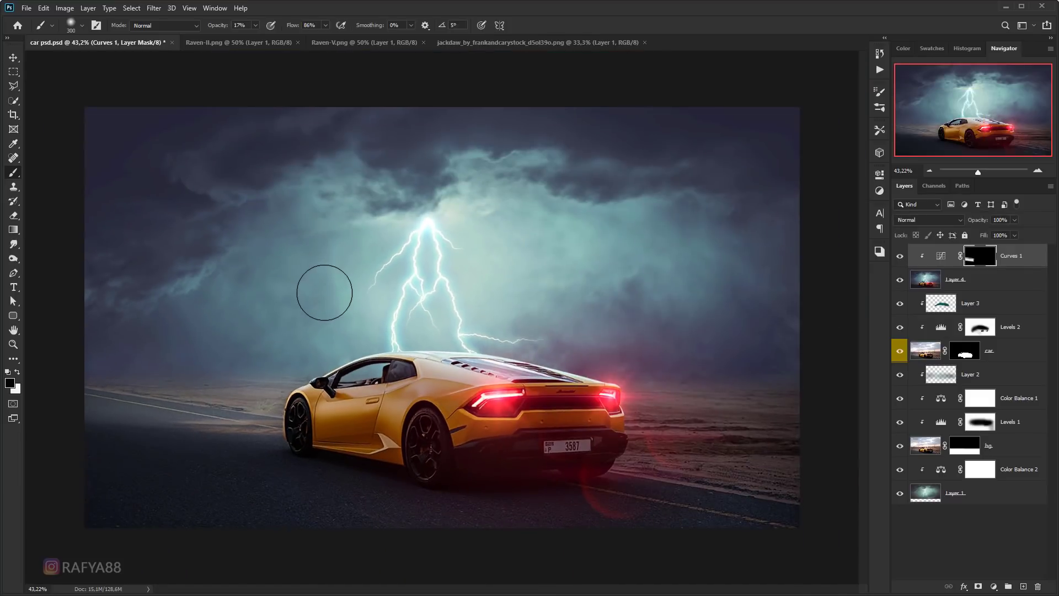
{"action": "scroll", "coordinate": [450, 288], "scroll_direction": "down", "scroll_amount": 1}
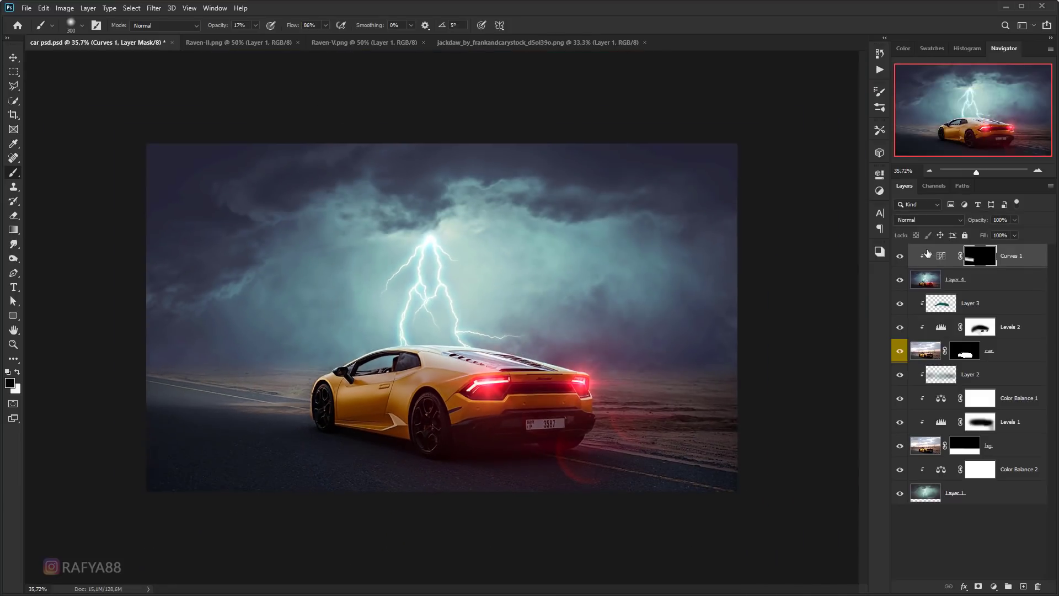
{"action": "left_click", "coordinate": [900, 256]}
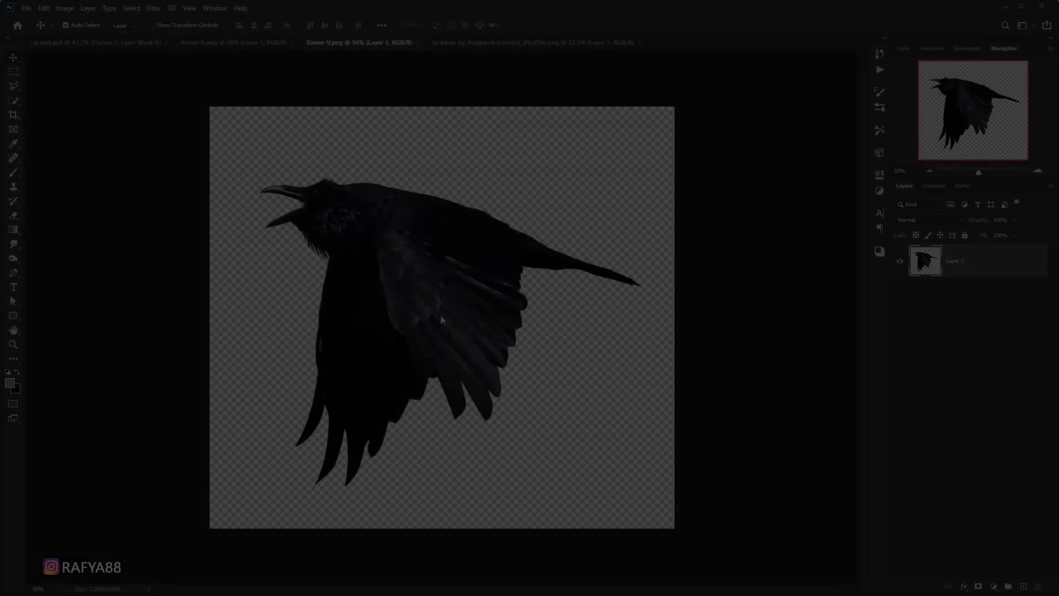
- Drag the first raven into the car composition and scale it down to a small bird
{"action": "mouse_move", "coordinate": [441, 320]}
{"action": "left_mouse_down"}
{"action": "mouse_move", "coordinate": [150, 49]}
{"action": "mouse_move", "coordinate": [657, 305]}
{"action": "left_mouse_up"}
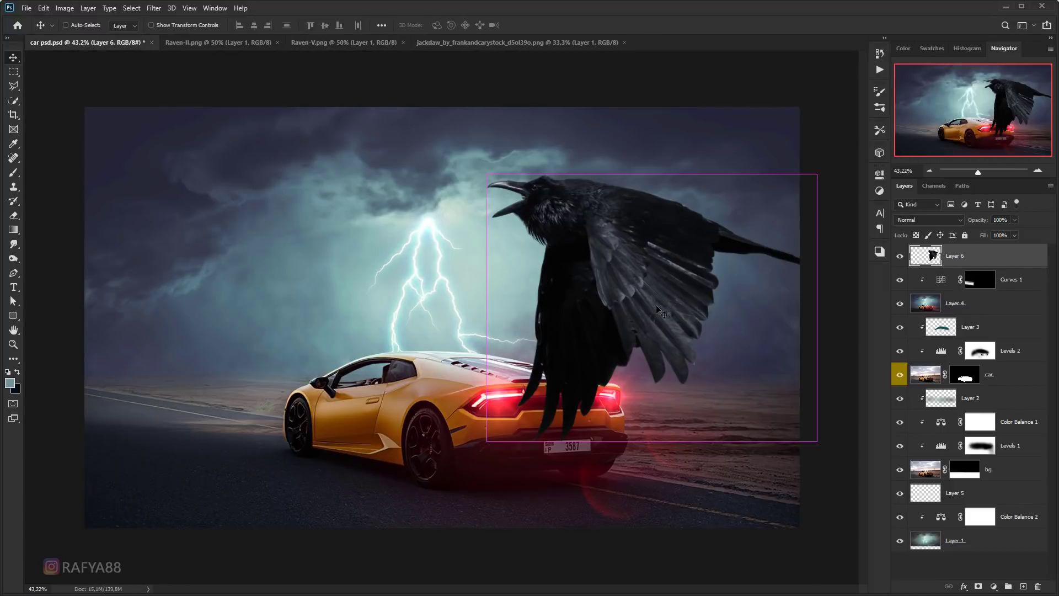
{"action": "key", "text": "ctrl+t"}
{"action": "mouse_move", "coordinate": [817, 174]}
{"action": "left_mouse_down"}
{"action": "mouse_move", "coordinate": [634, 281]}
{"action": "mouse_move", "coordinate": [282, 376]}
{"action": "mouse_move", "coordinate": [754, 271]}
{"action": "mouse_move", "coordinate": [704, 280]}
{"action": "mouse_move", "coordinate": [665, 314]}
{"action": "mouse_move", "coordinate": [630, 294]}
{"action": "left_mouse_up"}
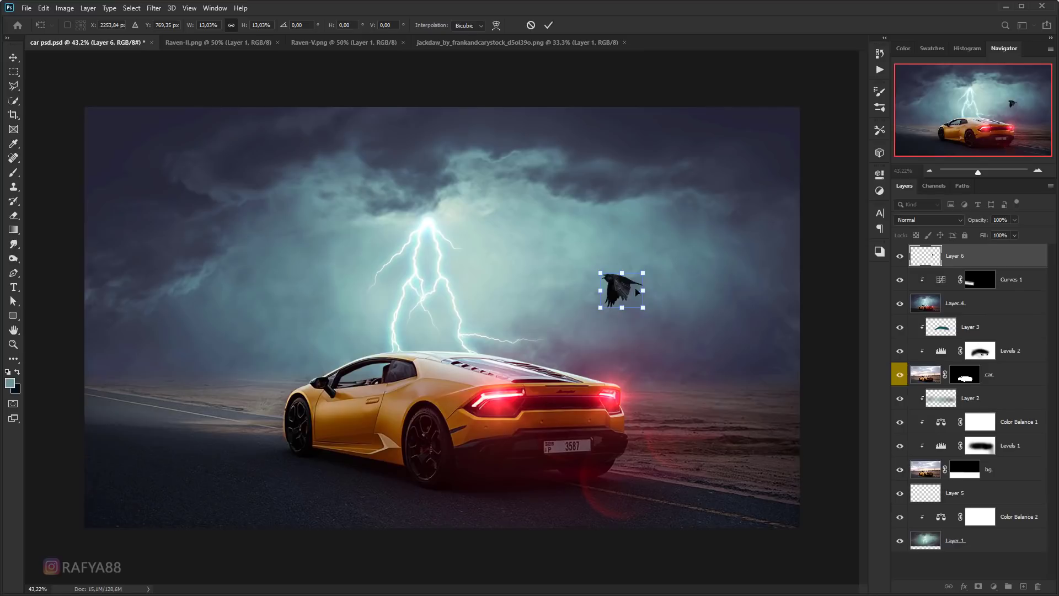
{"action": "key", "text": "Return"}
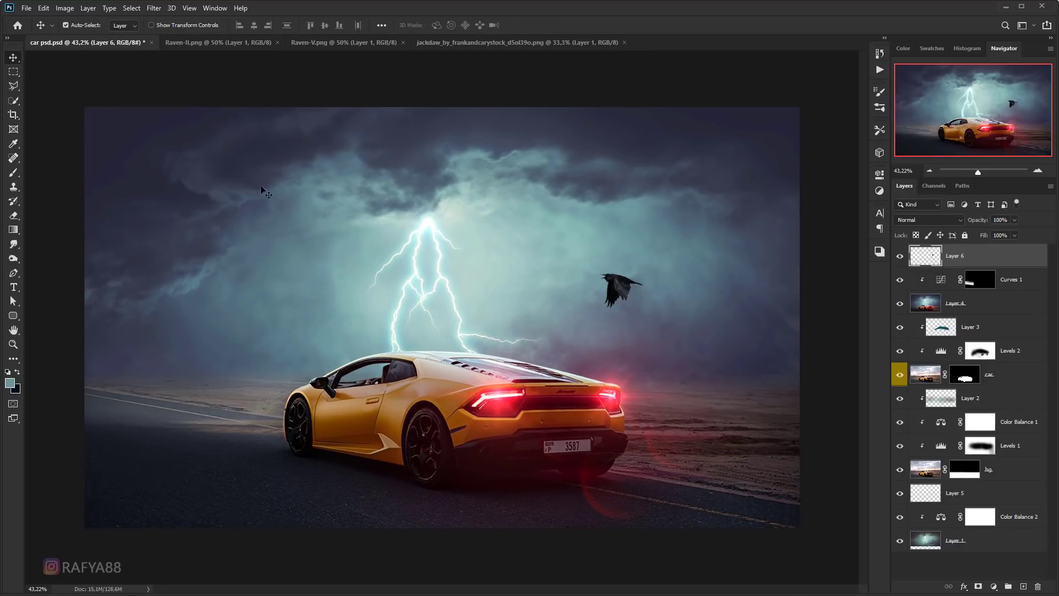
- Add the second raven at about 38%, flipped horizontally and placed lower right
{"action": "key", "text": "ctrl+Tab"}
{"action": "mouse_move", "coordinate": [387, 218]}
{"action": "left_mouse_down"}
{"action": "mouse_move", "coordinate": [101, 44]}
{"action": "mouse_move", "coordinate": [627, 319]}
{"action": "left_mouse_up"}
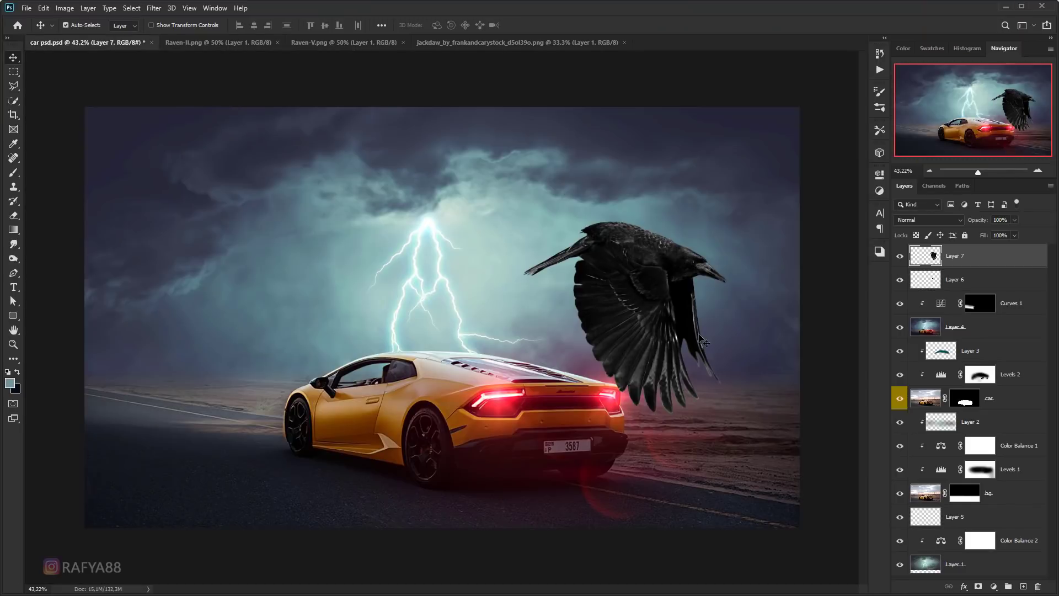
{"action": "key", "text": "ctrl+t"}
{"action": "left_click_drag", "start_coordinate": [729, 221], "coordinate": [601, 340]}
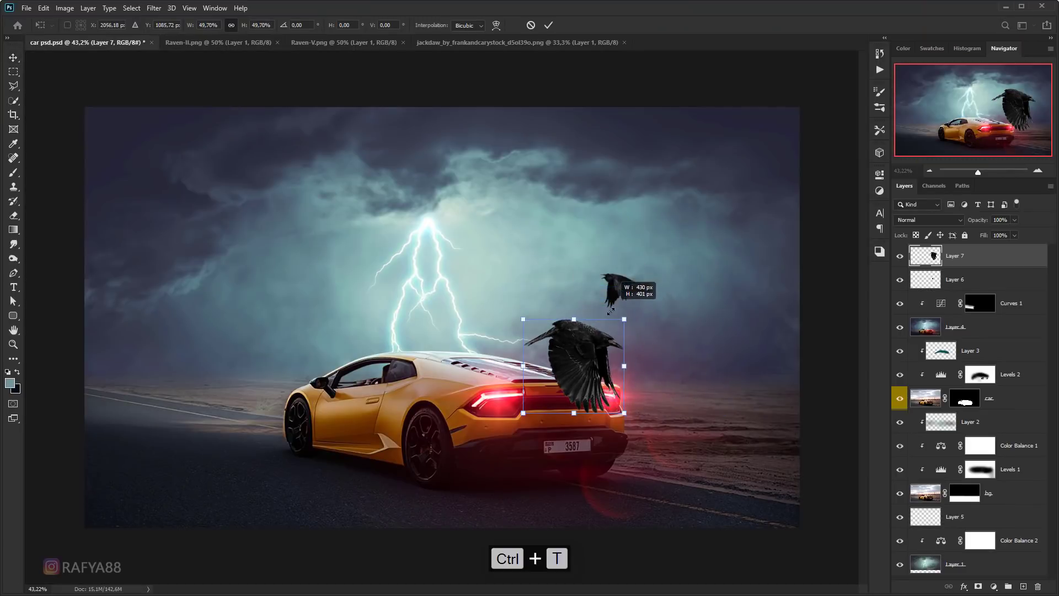
{"action": "right_click", "coordinate": [588, 351]}
{"action": "left_click", "coordinate": [669, 538]}
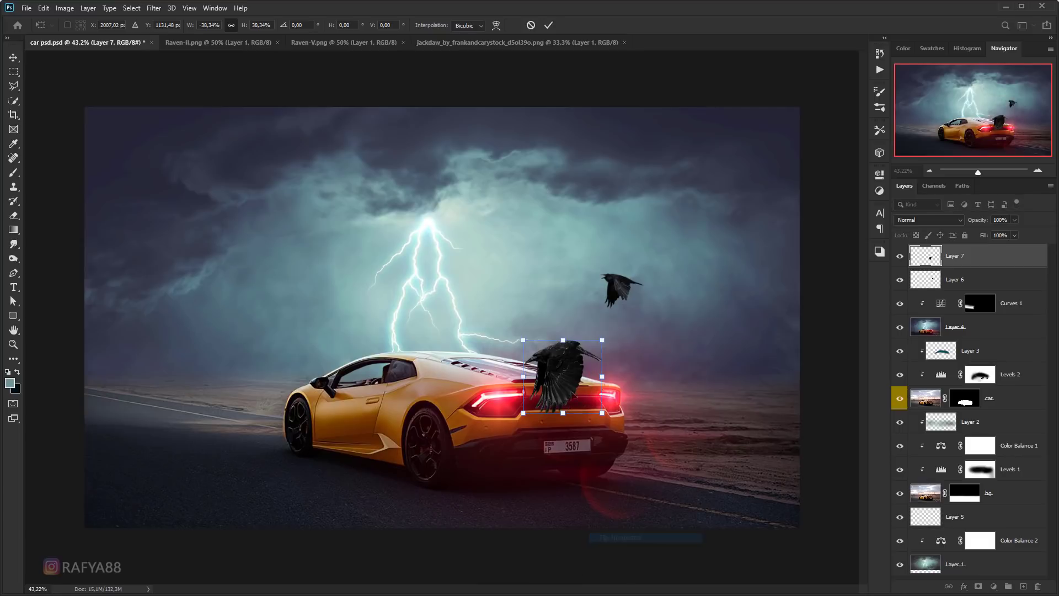
{"action": "left_click_drag", "start_coordinate": [557, 381], "coordinate": [720, 339]}
{"action": "mouse_move", "coordinate": [754, 301]}
{"action": "left_mouse_down"}
{"action": "mouse_move", "coordinate": [720, 332]}
{"action": "mouse_move", "coordinate": [694, 239]}
{"action": "mouse_move", "coordinate": [728, 345]}
{"action": "mouse_move", "coordinate": [712, 338]}
{"action": "left_mouse_up"}
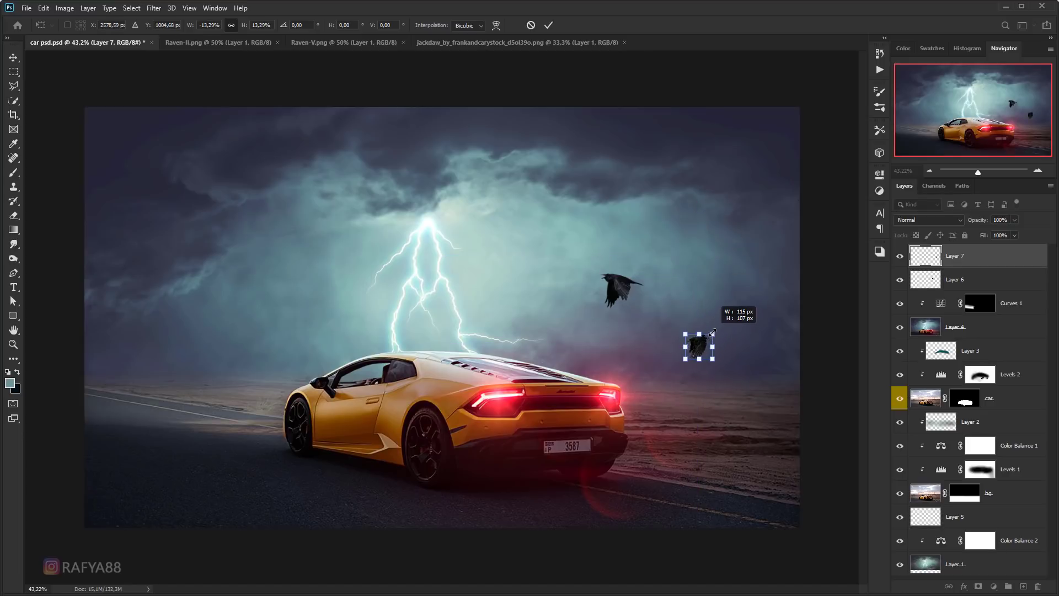
{"action": "key", "text": "Return"}
- Raise the second raven's Levels output black to 18
{"action": "scroll", "coordinate": [700, 347], "scroll_direction": "up", "scroll_amount": 5}
{"action": "scroll", "coordinate": [767, 350], "scroll_direction": "up", "scroll_amount": 2}
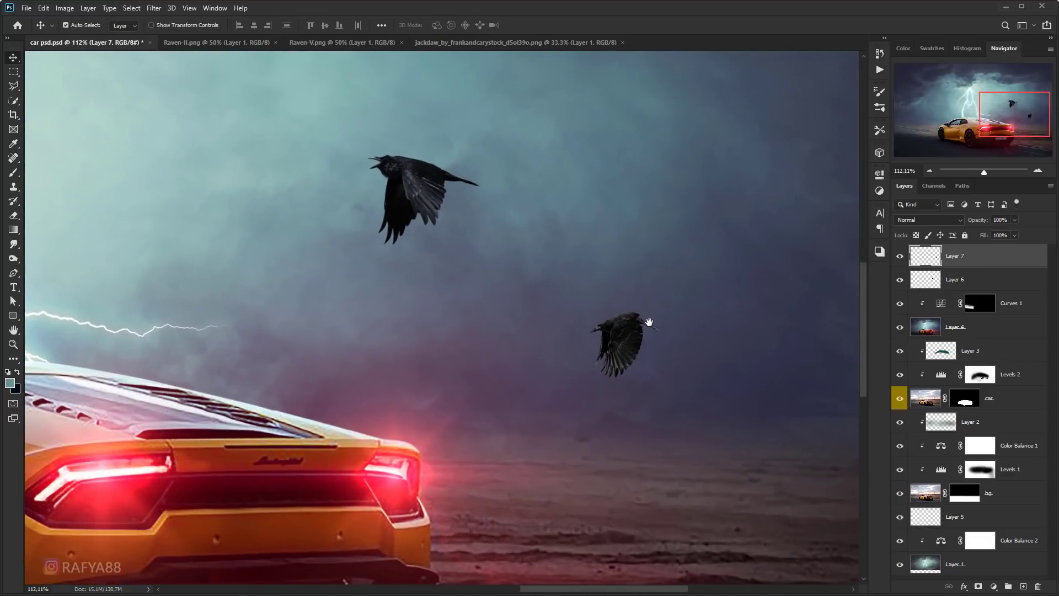
{"action": "key", "text": "ctrl+l"}
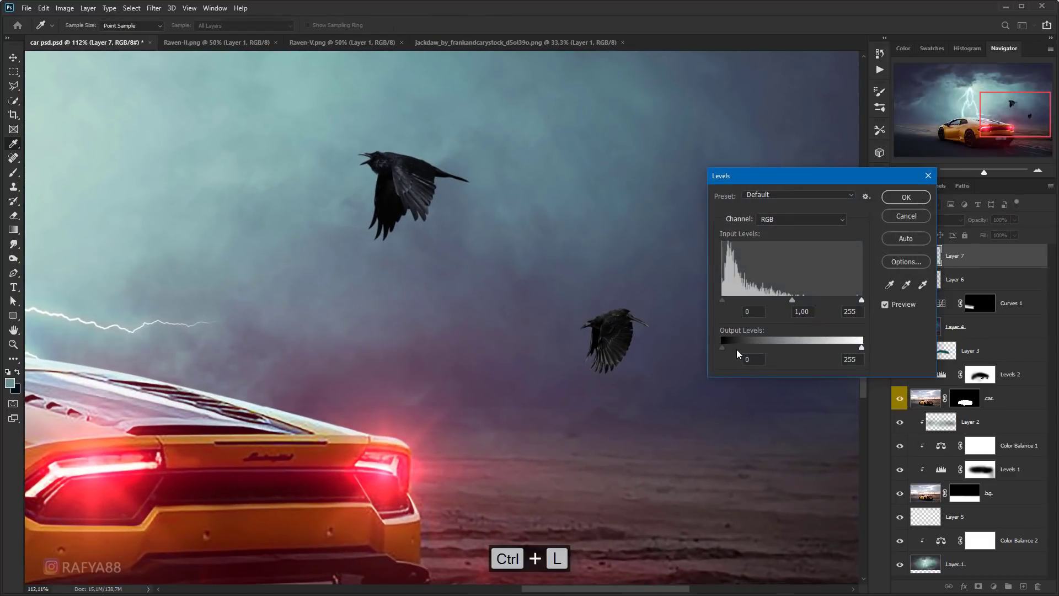
{"action": "left_click_drag", "start_coordinate": [722, 347], "coordinate": [733, 347]}
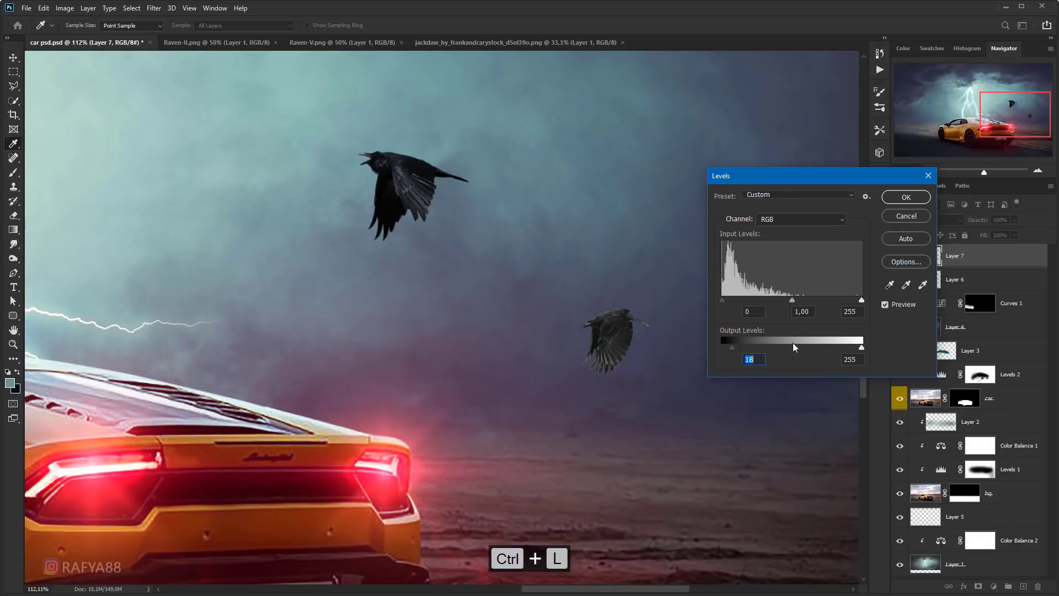
- Set the second raven's output white to 222 and shift its midtones toward cyan
{"action": "left_click_drag", "start_coordinate": [862, 349], "coordinate": [844, 349]}
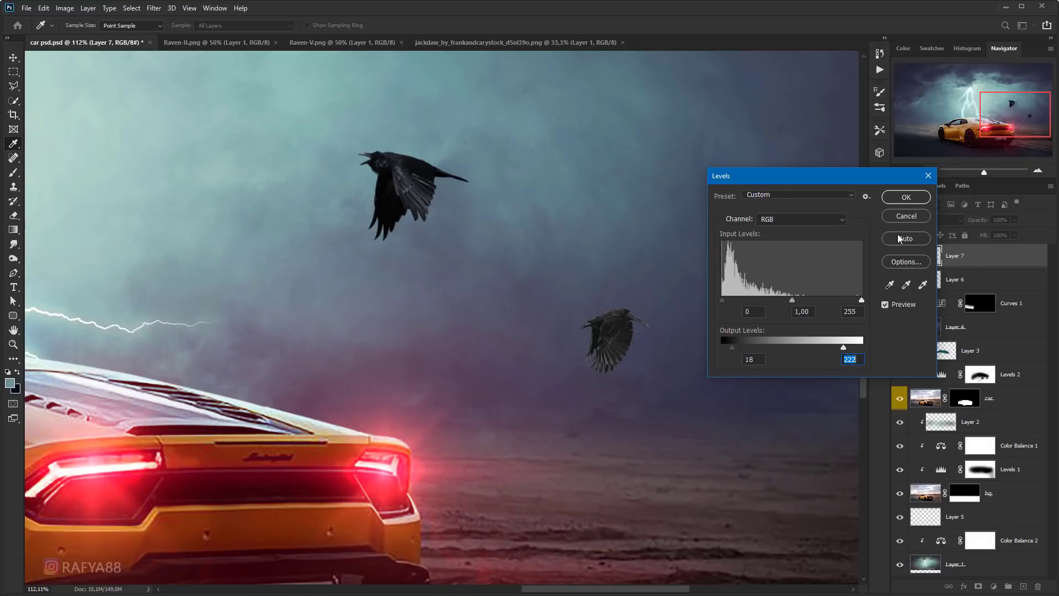
{"action": "left_click", "coordinate": [907, 200]}
{"action": "key", "text": "ctrl+b"}
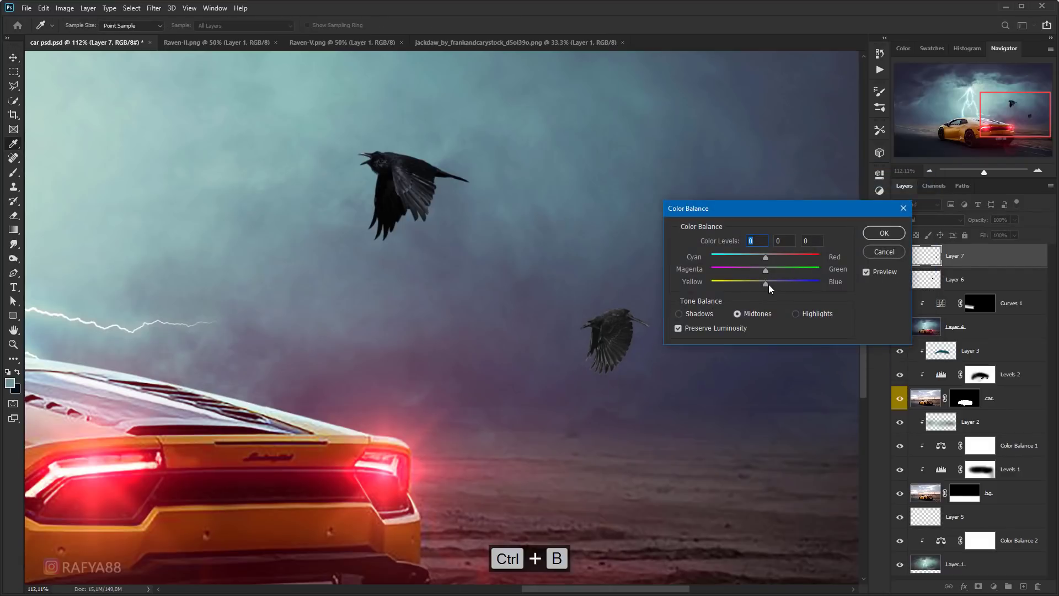
{"action": "left_click_drag", "start_coordinate": [765, 258], "coordinate": [758, 257]}
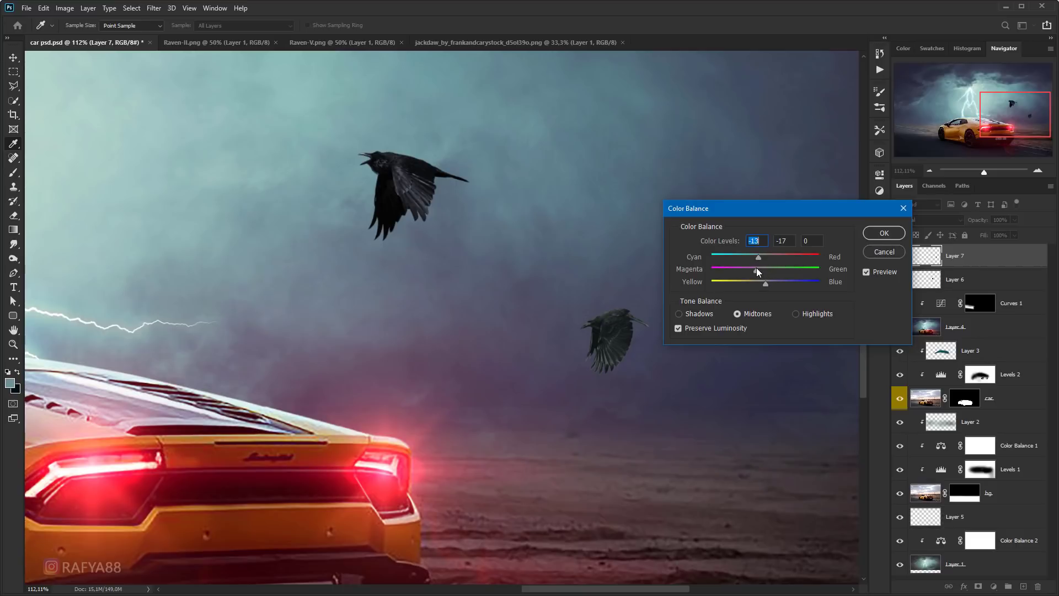
{"action": "left_click", "coordinate": [884, 233]}
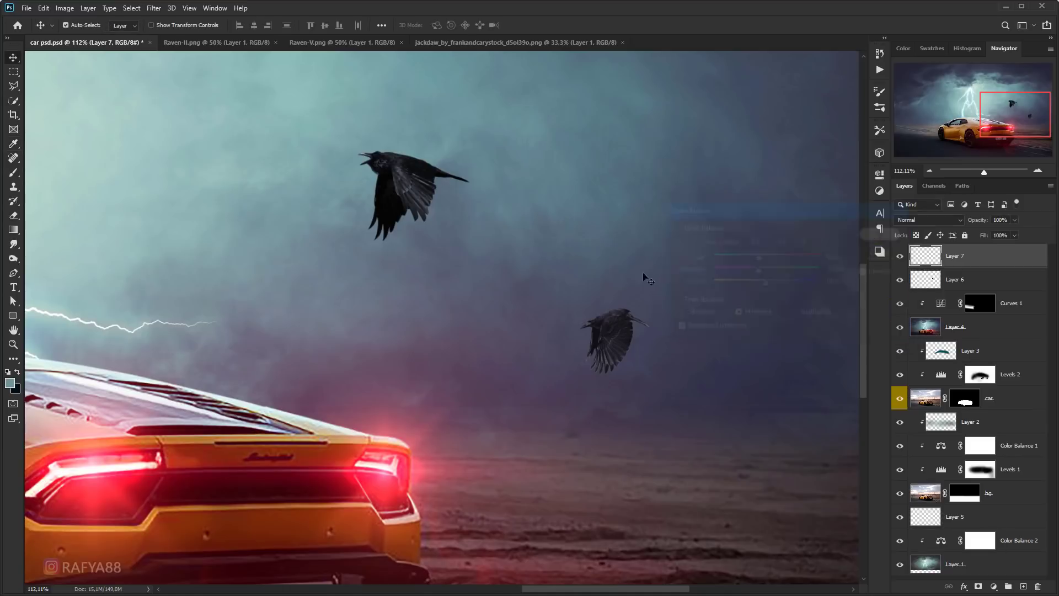
{"action": "key", "text": "v"}
{"action": "key", "text": "ctrl+0"}
- Give the first raven (Layer 6) Levels with lifted blacks and output white 220
{"action": "scroll", "coordinate": [707, 353], "scroll_direction": "up", "scroll_amount": 5}
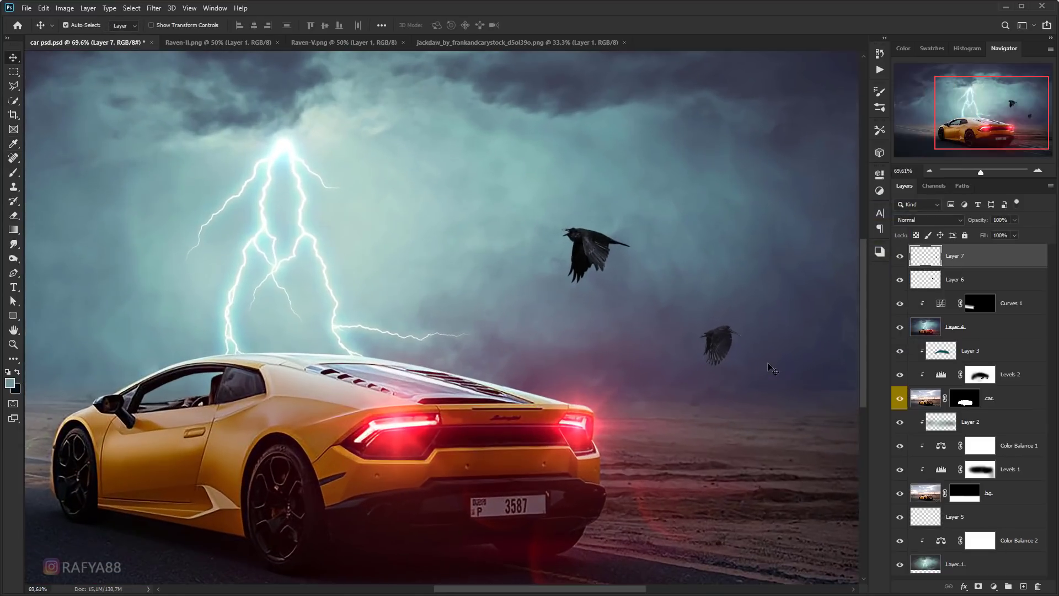
{"action": "scroll", "coordinate": [716, 347], "scroll_direction": "up", "scroll_amount": 1}
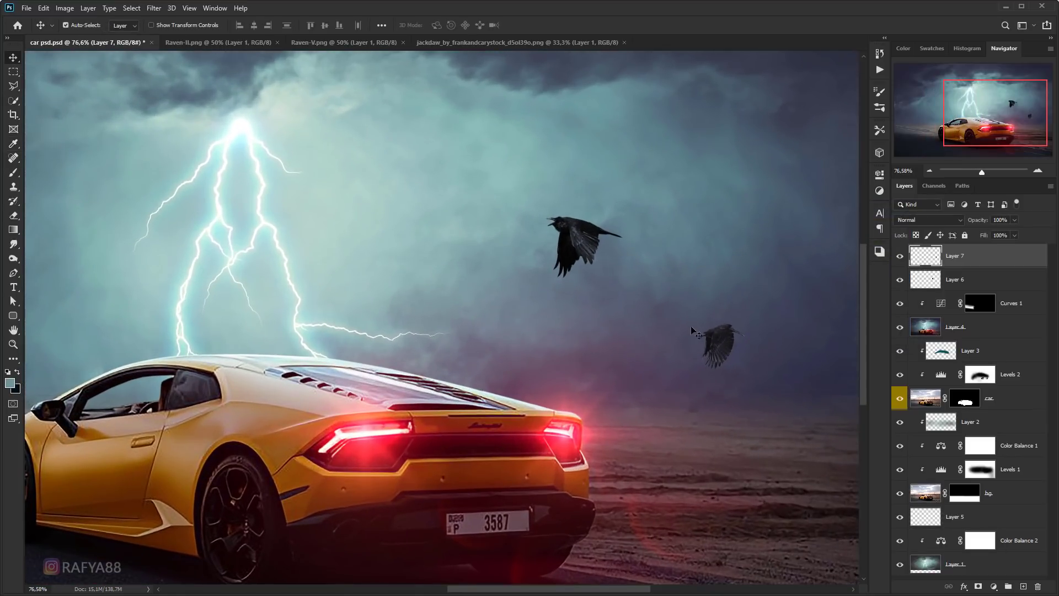
{"action": "scroll", "coordinate": [654, 322], "scroll_direction": "down", "scroll_amount": 2}
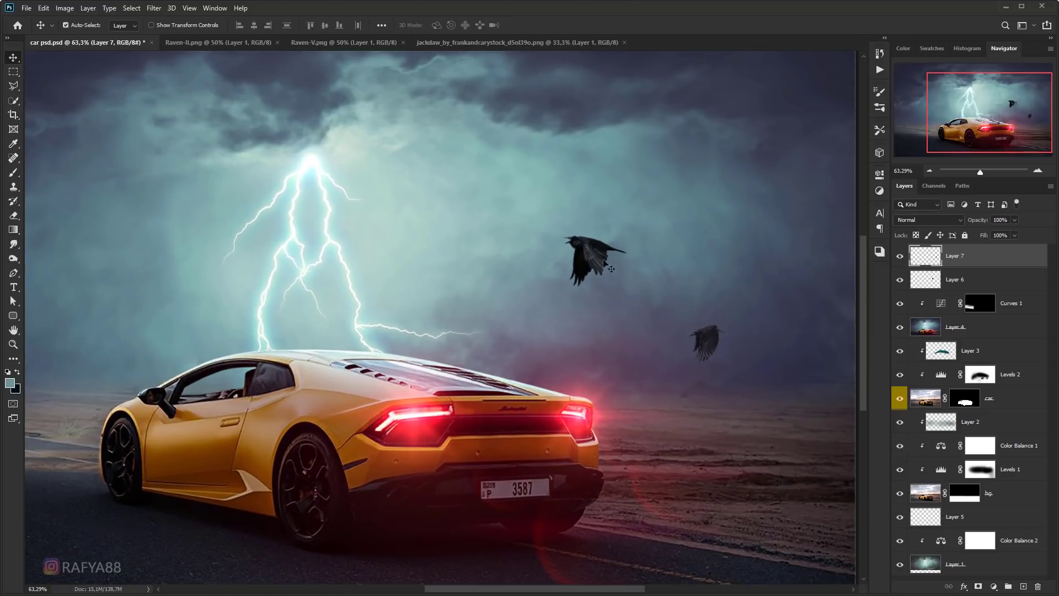
{"action": "left_click", "coordinate": [607, 267]}
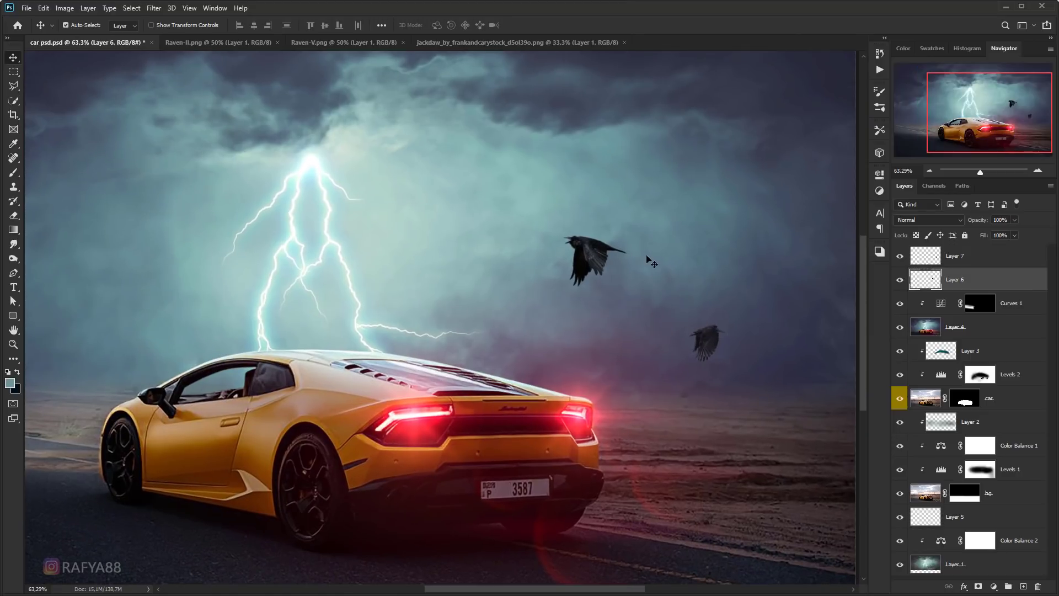
{"action": "scroll", "coordinate": [643, 260], "scroll_direction": "up", "scroll_amount": 2}
{"action": "scroll", "coordinate": [642, 261], "scroll_direction": "up", "scroll_amount": 2}
{"action": "key", "text": "ctrl+l"}
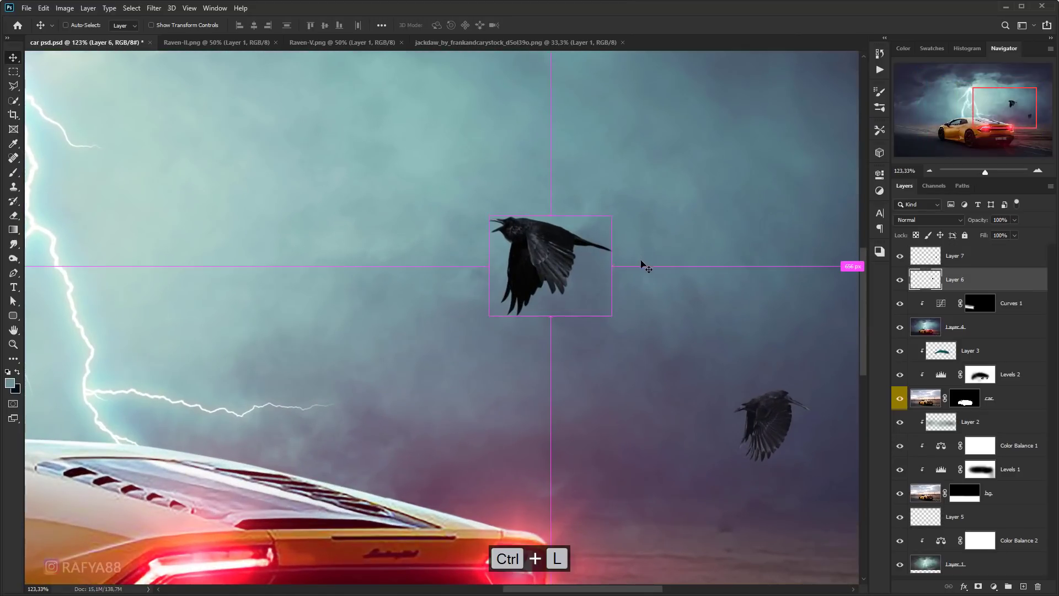
{"action": "left_click_drag", "start_coordinate": [725, 347], "coordinate": [731, 349]}
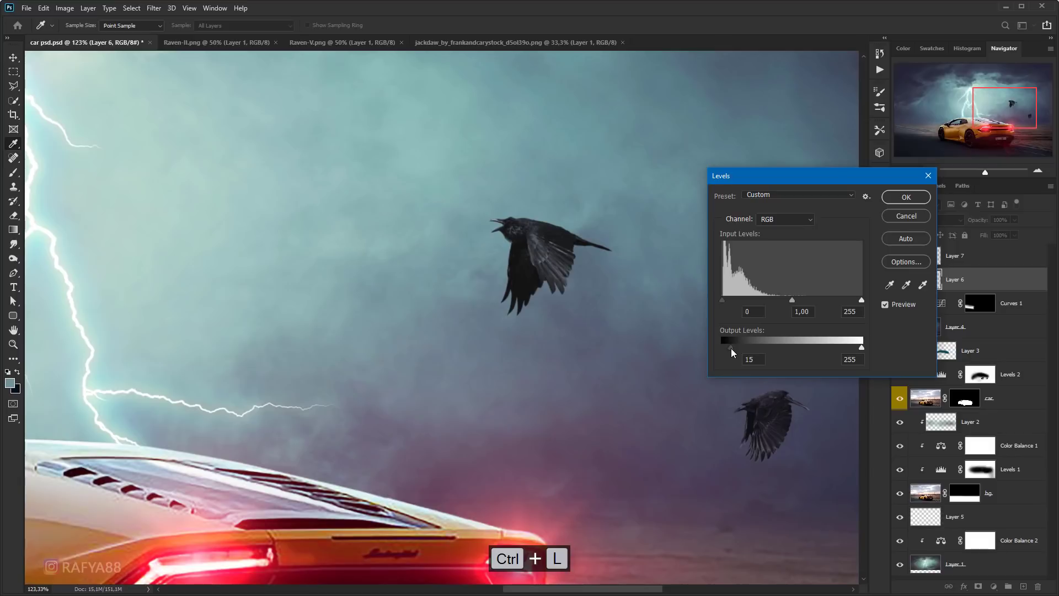
{"action": "left_click_drag", "start_coordinate": [862, 347], "coordinate": [843, 347]}
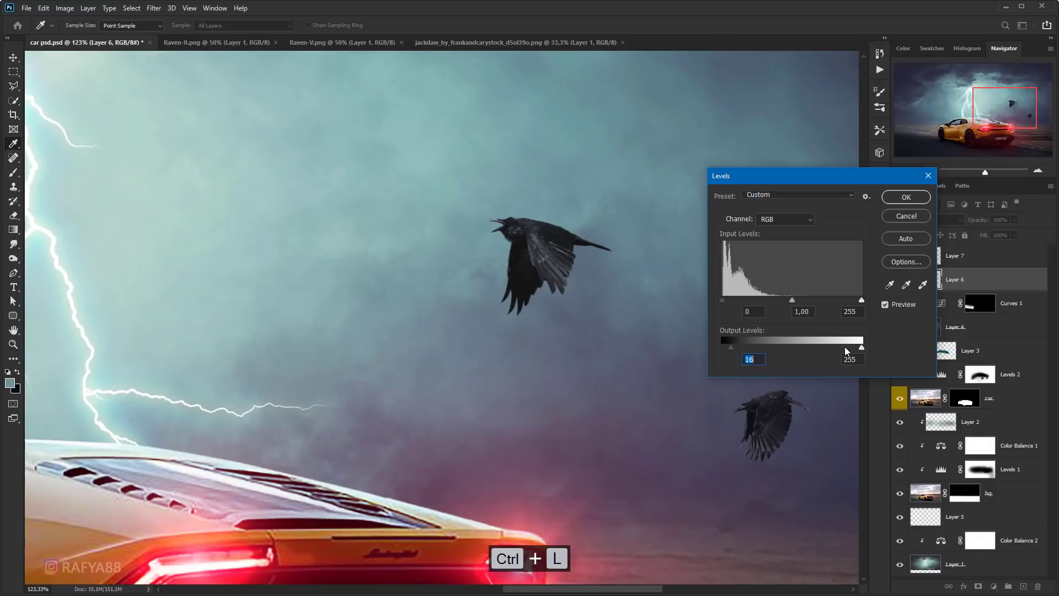
{"action": "left_click", "coordinate": [905, 197]}
- Colour-balance the first raven's midtones toward cyan and magenta
{"action": "key", "text": "ctrl+b"}
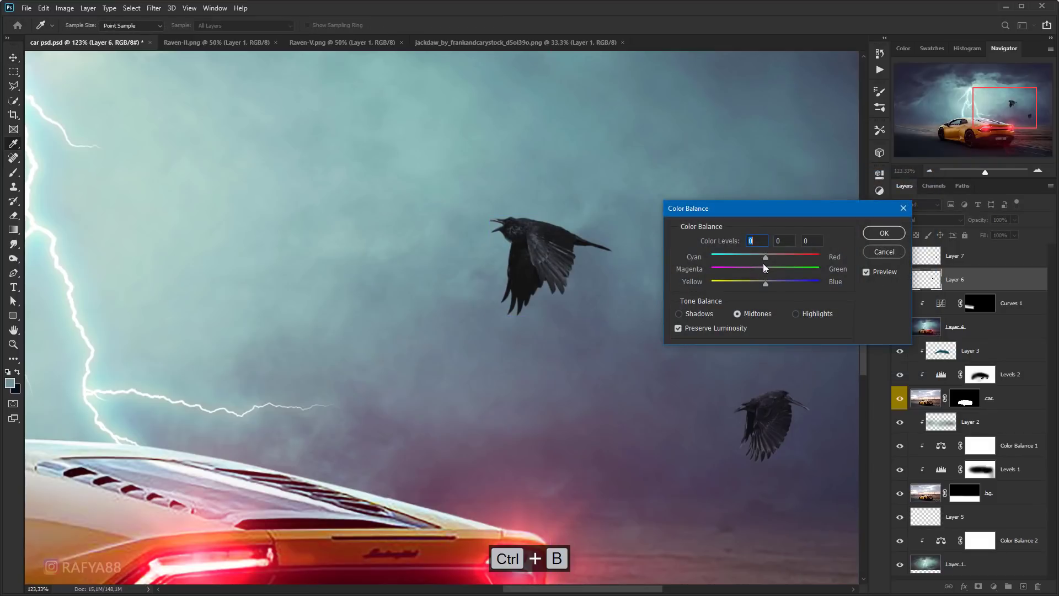
{"action": "left_click_drag", "start_coordinate": [765, 268], "coordinate": [743, 254]}
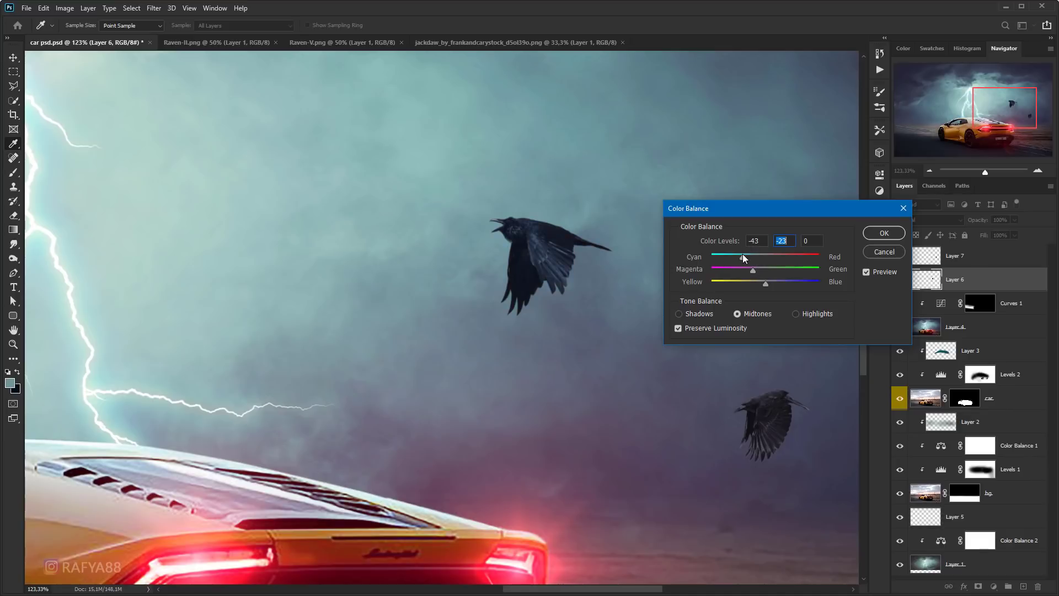
{"action": "left_click", "coordinate": [746, 255]}
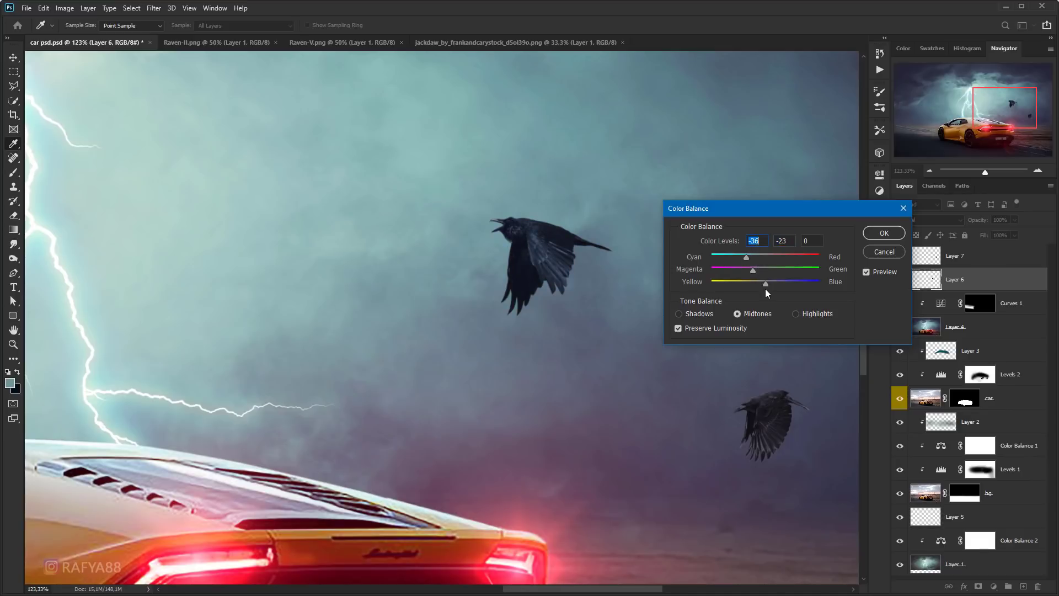
{"action": "left_click", "coordinate": [867, 239]}
{"action": "key", "text": "v"}
{"action": "scroll", "coordinate": [560, 219], "scroll_direction": "up", "scroll_amount": 3}
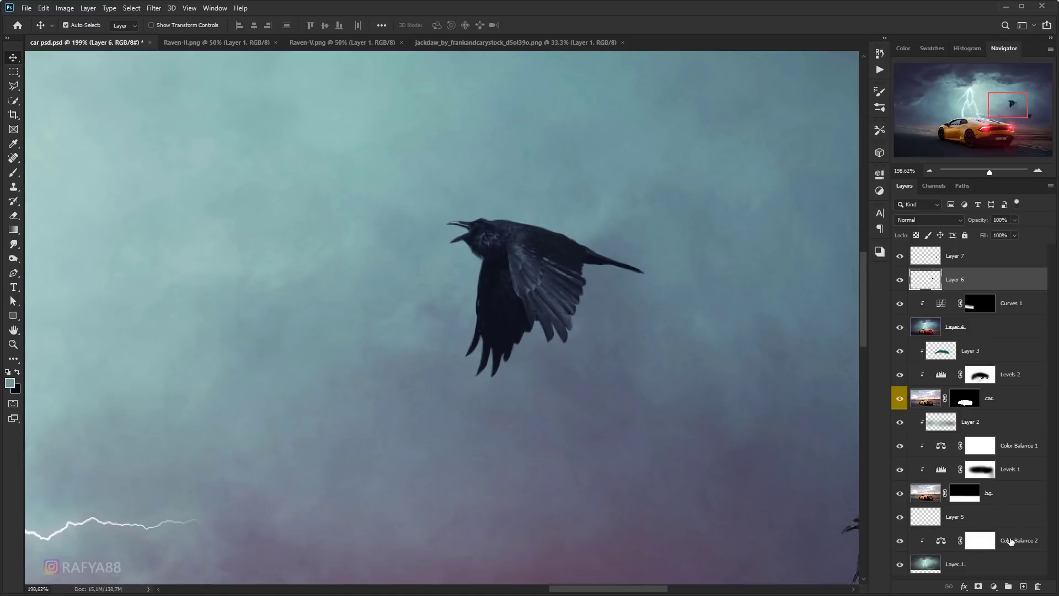
- Add a new layer clipped to the large raven and set a small brush
{"action": "left_click", "coordinate": [1023, 586]}
{"action": "left_click", "coordinate": [958, 289], "text": "alt"}
{"action": "key", "text": "b"}
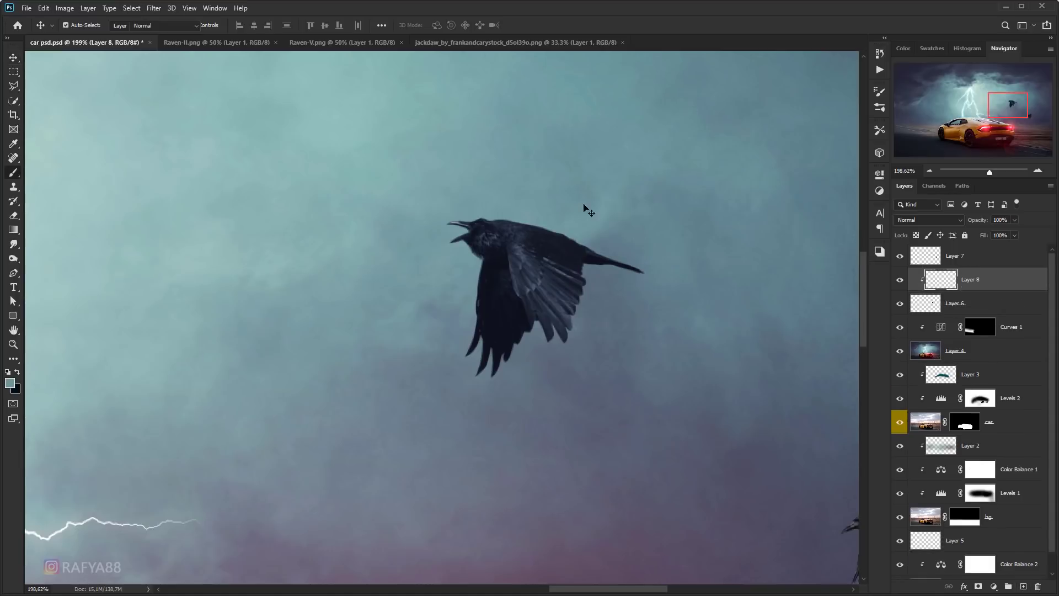
{"action": "key", "text": "bracketright"}
{"action": "key", "text": "bracketright"}
{"action": "key", "text": "bracketright"}
{"action": "scroll", "coordinate": [524, 221], "scroll_direction": "up", "scroll_amount": 1}
{"action": "key", "text": "bracketleft"}
{"action": "key", "text": "bracketleft"}
{"action": "key", "text": "bracketleft"}
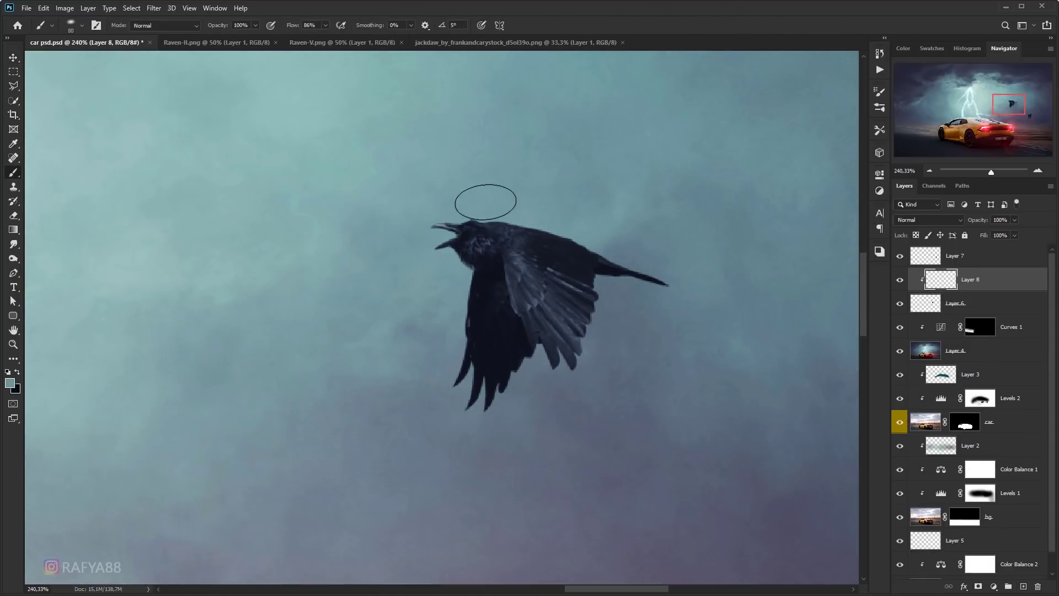
{"action": "scroll", "coordinate": [485, 215], "scroll_direction": "down", "scroll_amount": 3}
{"action": "scroll", "coordinate": [485, 215], "scroll_direction": "down", "scroll_amount": 2}
- Sample light cyan from the lightning and paint a rim along the raven's throat
{"action": "left_click", "coordinate": [110, 120], "text": "alt"}
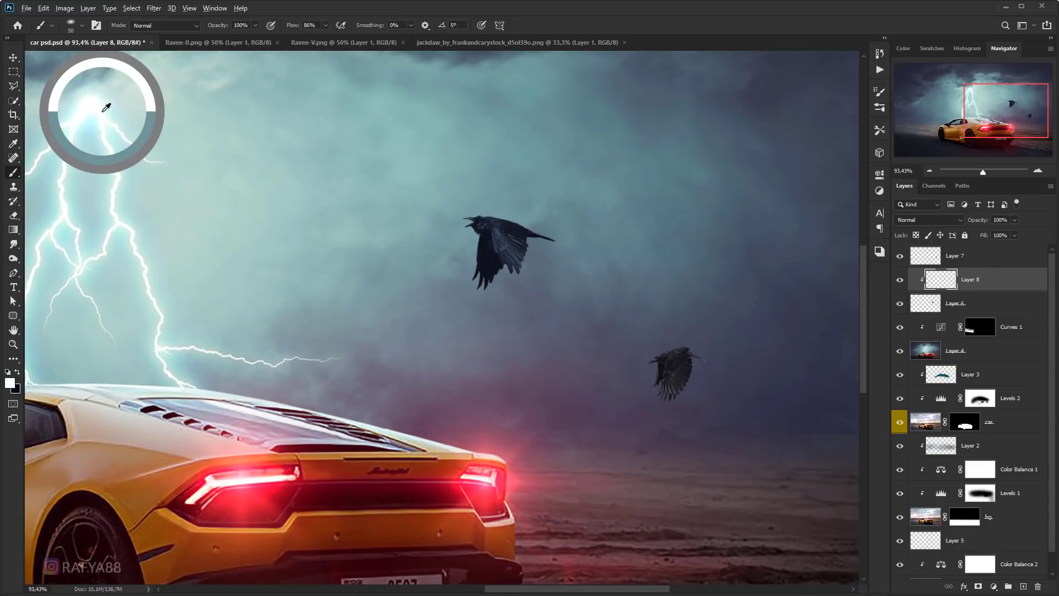
{"action": "scroll", "coordinate": [585, 193], "scroll_direction": "up", "scroll_amount": 4}
{"action": "scroll", "coordinate": [438, 217], "scroll_direction": "up", "scroll_amount": 1}
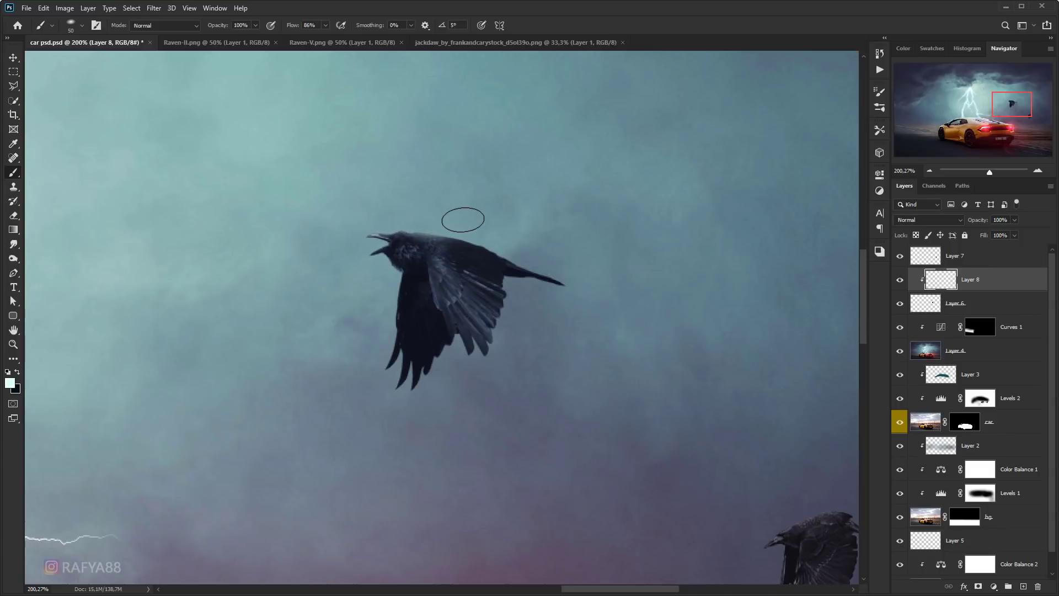
{"action": "left_click_drag", "start_coordinate": [389, 268], "coordinate": [372, 322]}
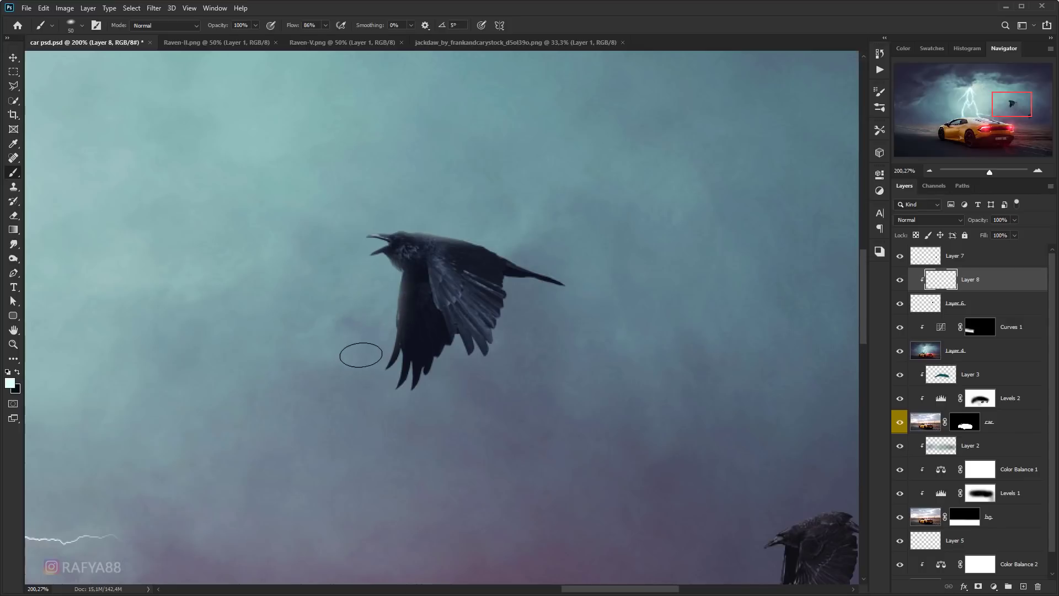
{"action": "scroll", "coordinate": [344, 243], "scroll_direction": "down", "scroll_amount": 2}
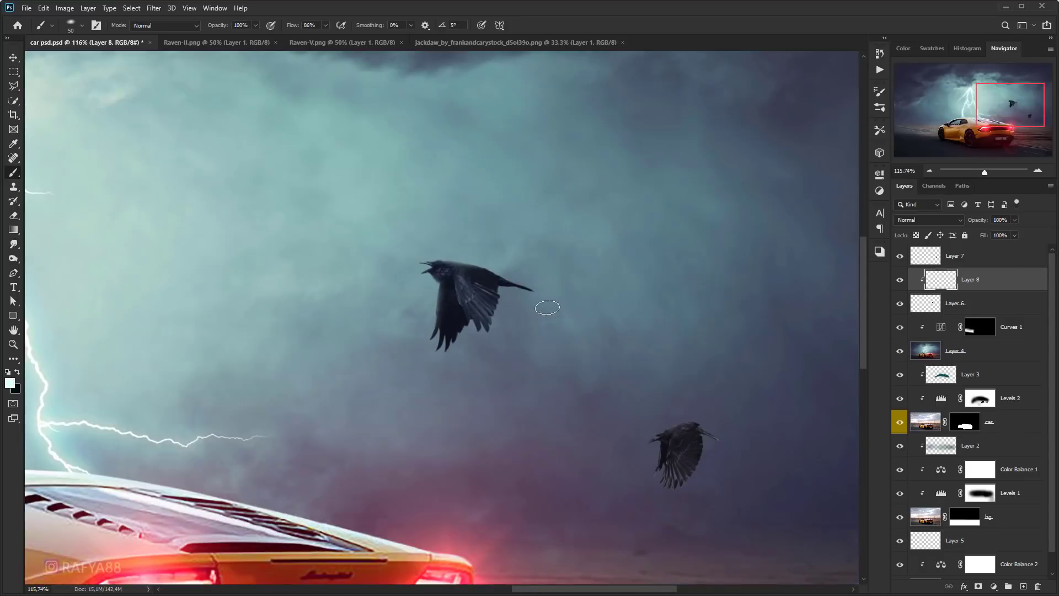
{"action": "scroll", "coordinate": [473, 295], "scroll_direction": "down", "scroll_amount": 1}
{"action": "scroll", "coordinate": [463, 266], "scroll_direction": "up", "scroll_amount": 1}
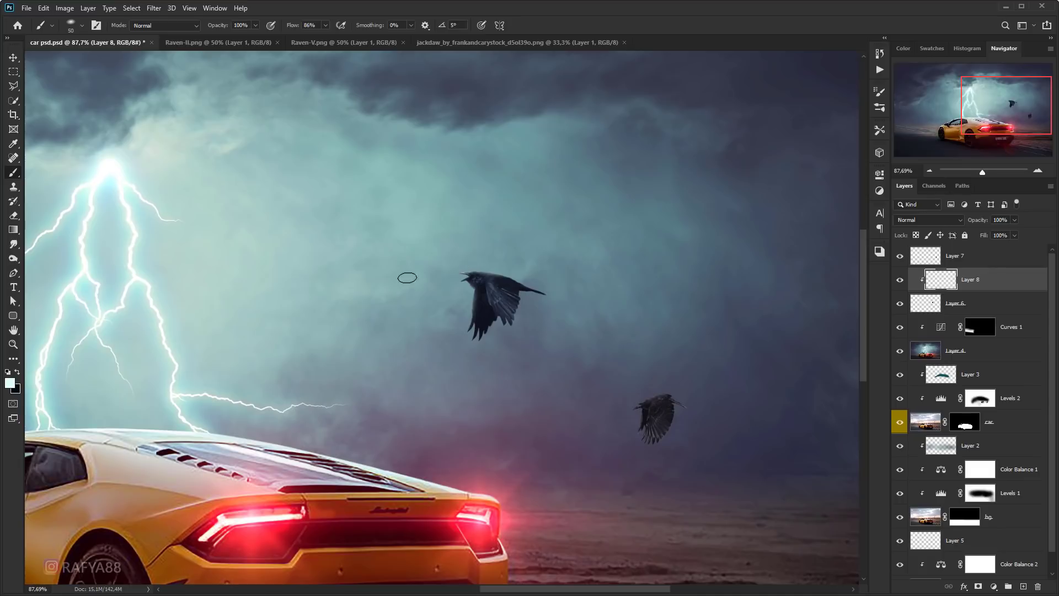
{"action": "left_click", "coordinate": [960, 306]}
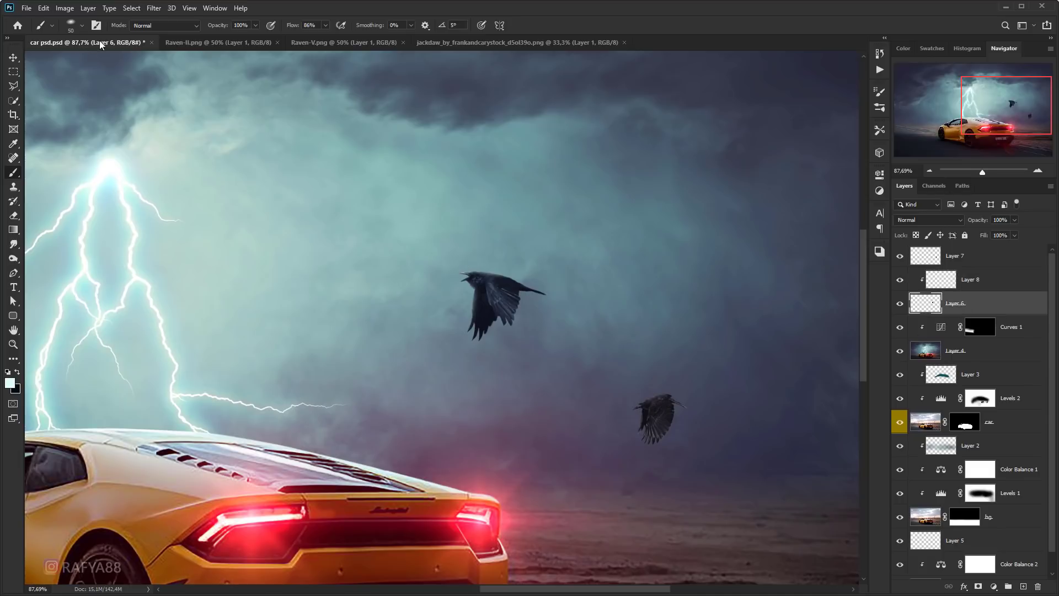
- Apply a Motion Blur (angle -6, distance 6) to the large raven on Layer 6
{"action": "left_click", "coordinate": [154, 9]}
{"action": "mouse_move", "coordinate": [160, 133]}
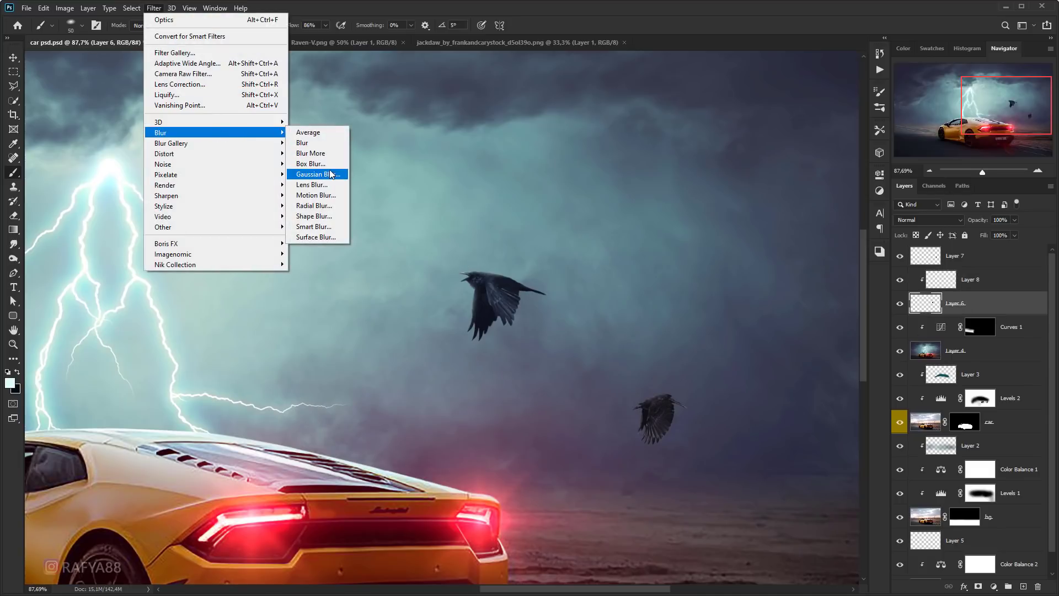
{"action": "left_click", "coordinate": [317, 195]}
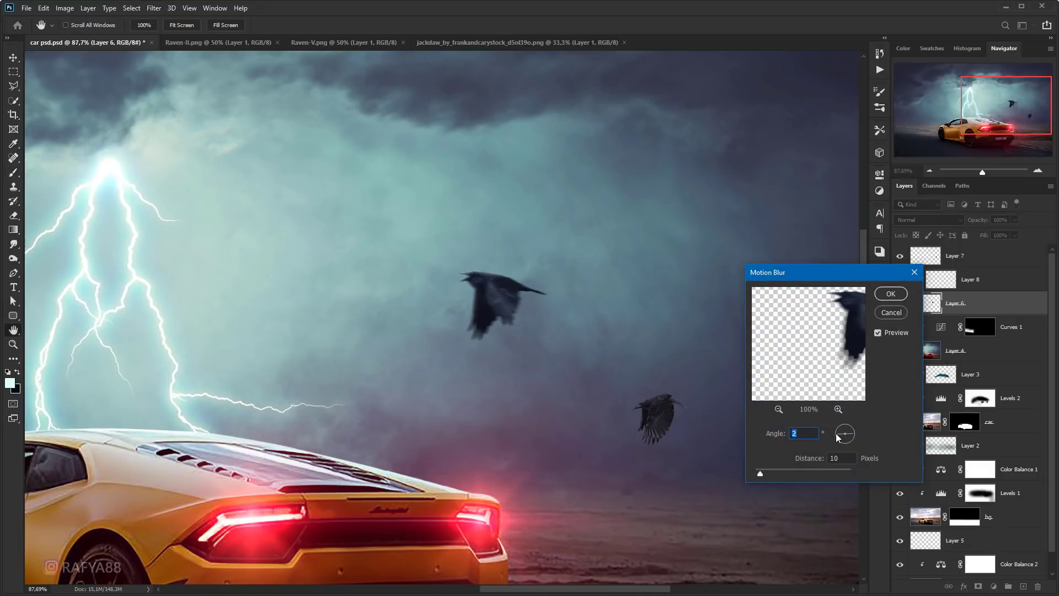
{"action": "left_click_drag", "start_coordinate": [834, 434], "coordinate": [835, 435]}
{"action": "left_click_drag", "start_coordinate": [757, 475], "coordinate": [758, 474]}
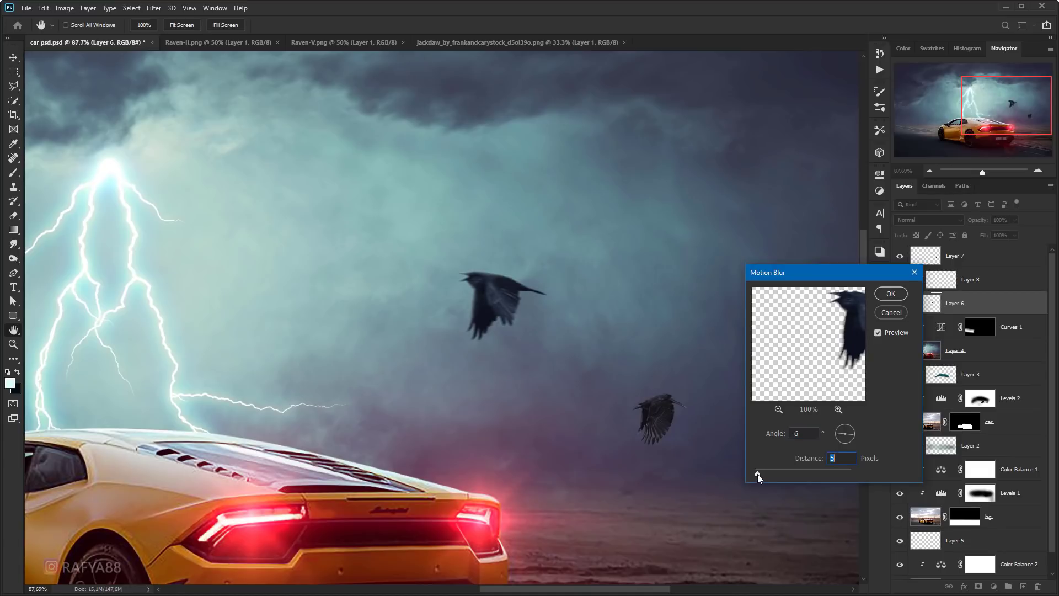
{"action": "left_click", "coordinate": [885, 296]}
- On Layer 7, shift the smaller raven's midtones toward cyan with Color Balance
{"action": "left_click", "coordinate": [971, 259]}
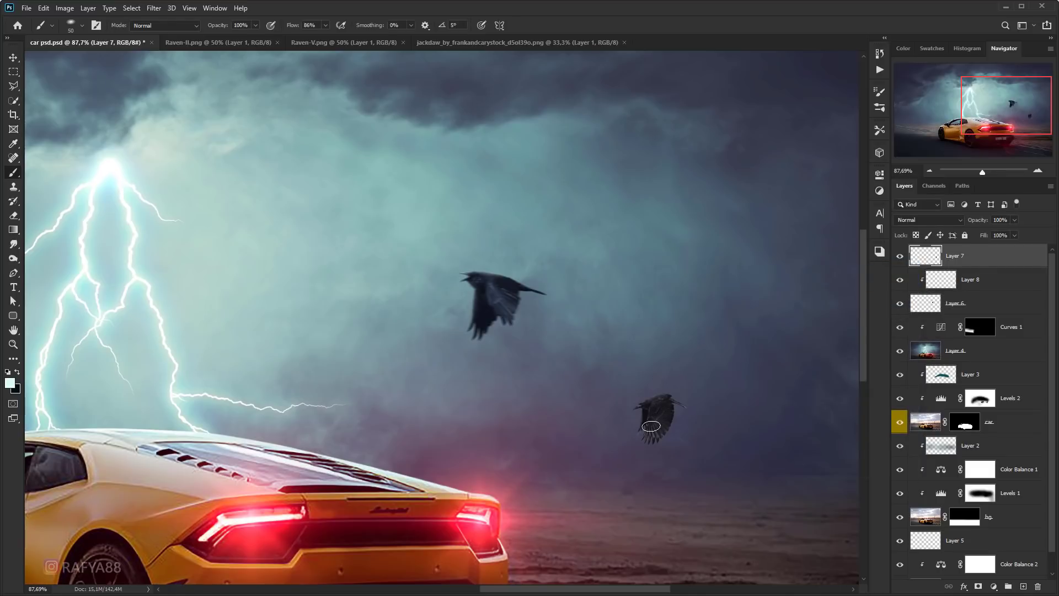
{"action": "scroll", "coordinate": [554, 385], "scroll_direction": "up", "scroll_amount": 1}
{"action": "scroll", "coordinate": [681, 424], "scroll_direction": "up", "scroll_amount": 1}
{"action": "scroll", "coordinate": [681, 424], "scroll_direction": "up", "scroll_amount": 1}
{"action": "scroll", "coordinate": [634, 419], "scroll_direction": "up", "scroll_amount": 1}
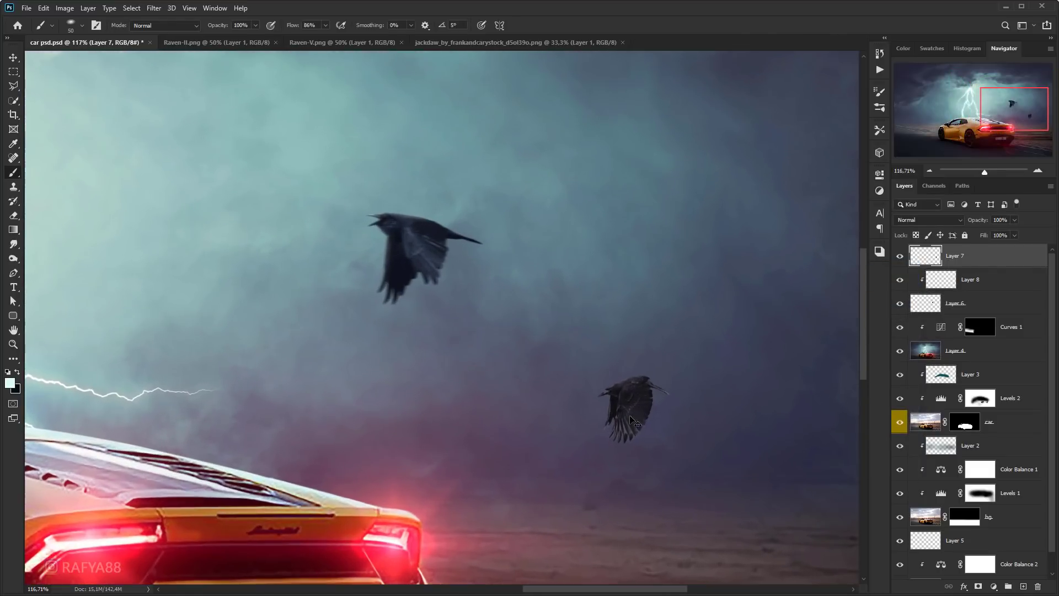
{"action": "key", "text": "ctrl+b"}
{"action": "mouse_move", "coordinate": [755, 259]}
{"action": "left_mouse_down"}
{"action": "mouse_move", "coordinate": [771, 263]}
{"action": "mouse_move", "coordinate": [767, 283]}
{"action": "left_mouse_up"}
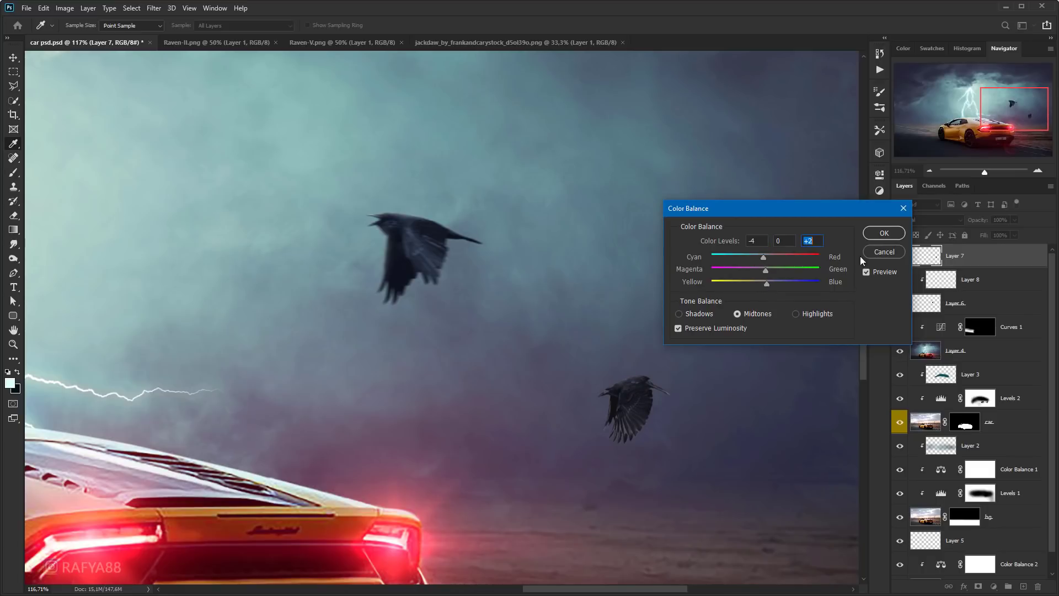
{"action": "key", "text": "b"}
{"action": "left_click", "coordinate": [884, 233]}
{"action": "left_click", "coordinate": [154, 7]}
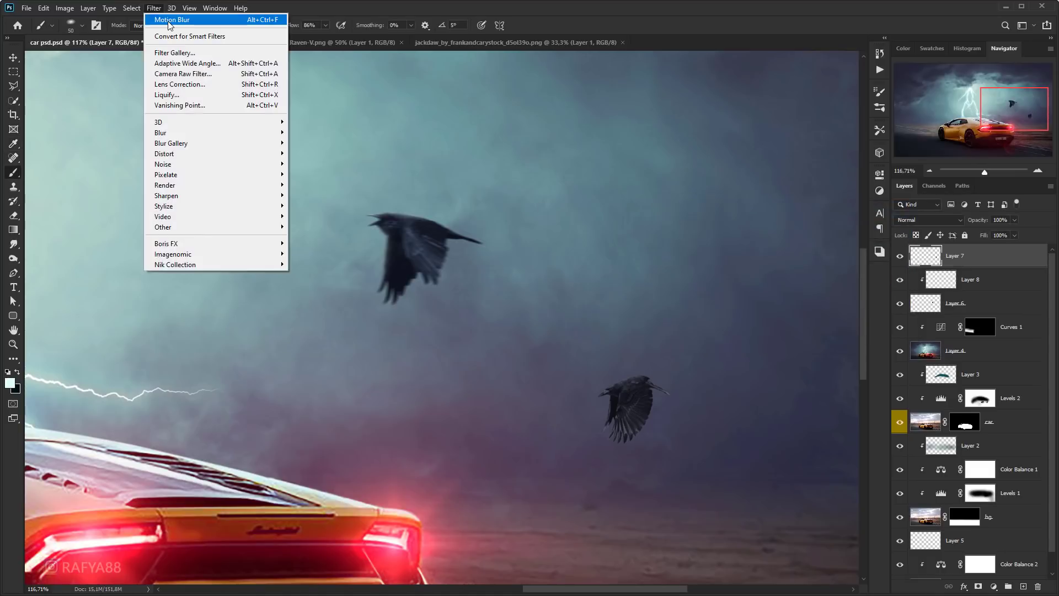
{"action": "key", "text": "Escape"}
- Scale the smaller raven down to about three quarters of its size
{"action": "scroll", "coordinate": [579, 393], "scroll_direction": "down", "scroll_amount": 2}
{"action": "scroll", "coordinate": [490, 383], "scroll_direction": "down", "scroll_amount": 2}
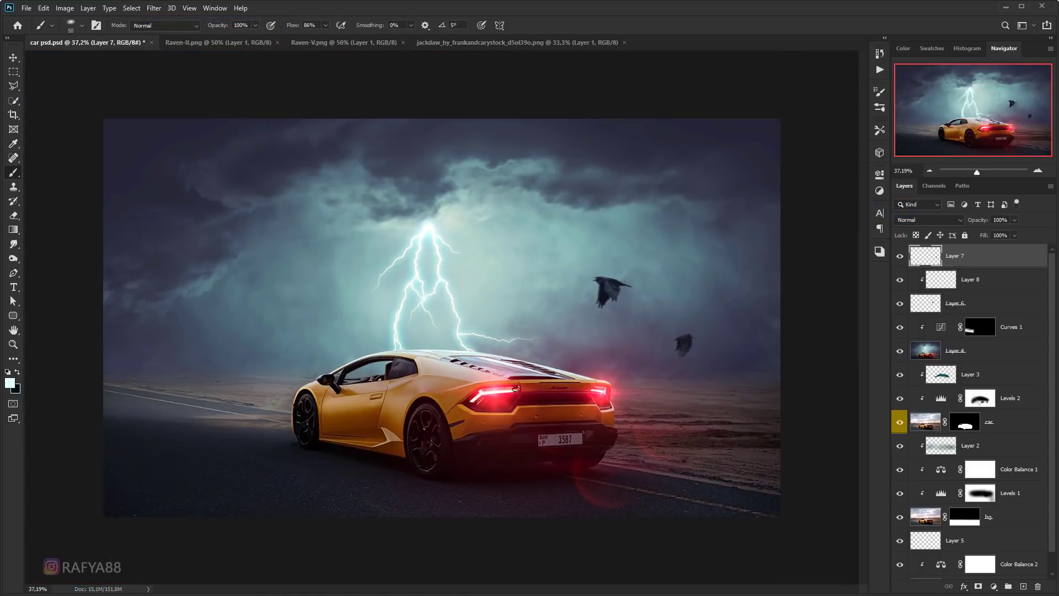
{"action": "scroll", "coordinate": [516, 388], "scroll_direction": "down", "scroll_amount": 1}
{"action": "scroll", "coordinate": [528, 390], "scroll_direction": "down", "scroll_amount": 1}
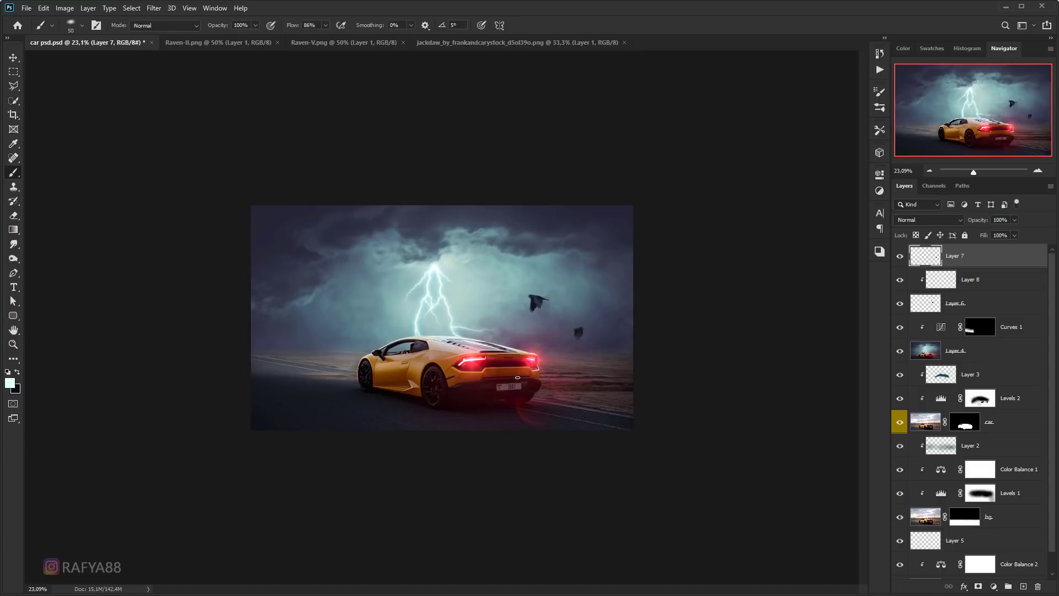
{"action": "scroll", "coordinate": [517, 377], "scroll_direction": "up", "scroll_amount": 1}
{"action": "scroll", "coordinate": [552, 374], "scroll_direction": "up", "scroll_amount": 1}
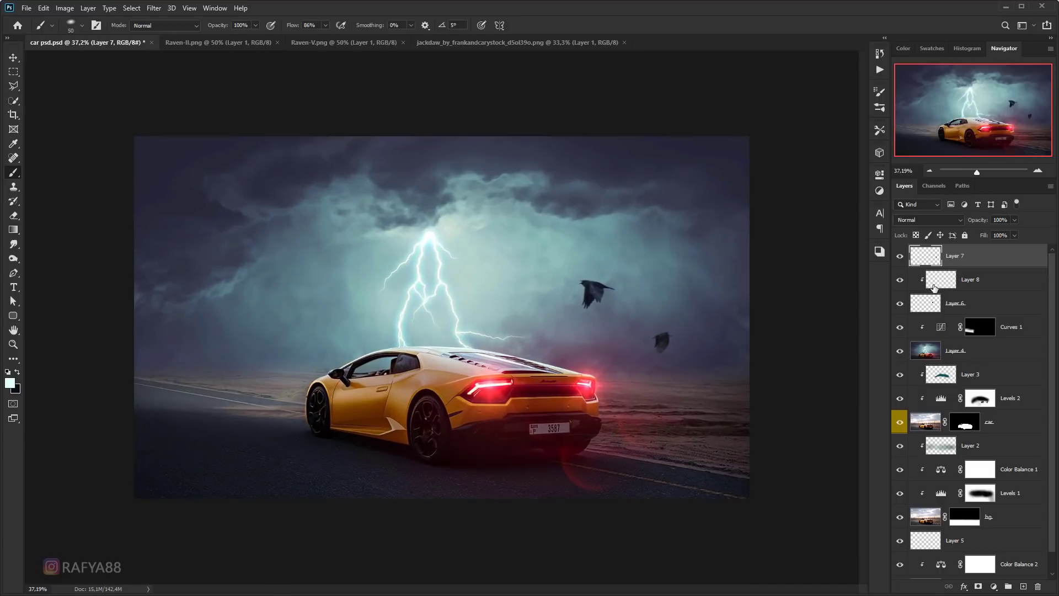
{"action": "key", "text": "ctrl+t"}
{"action": "left_click_drag", "start_coordinate": [677, 331], "coordinate": [670, 335]}
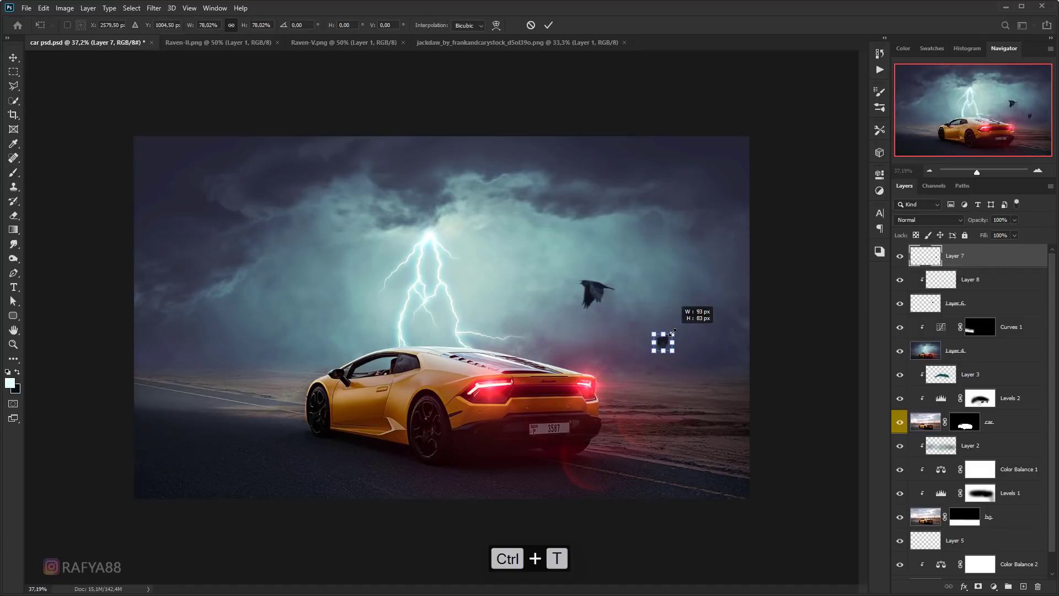
{"action": "key", "text": "Return"}
{"action": "key", "text": "b"}
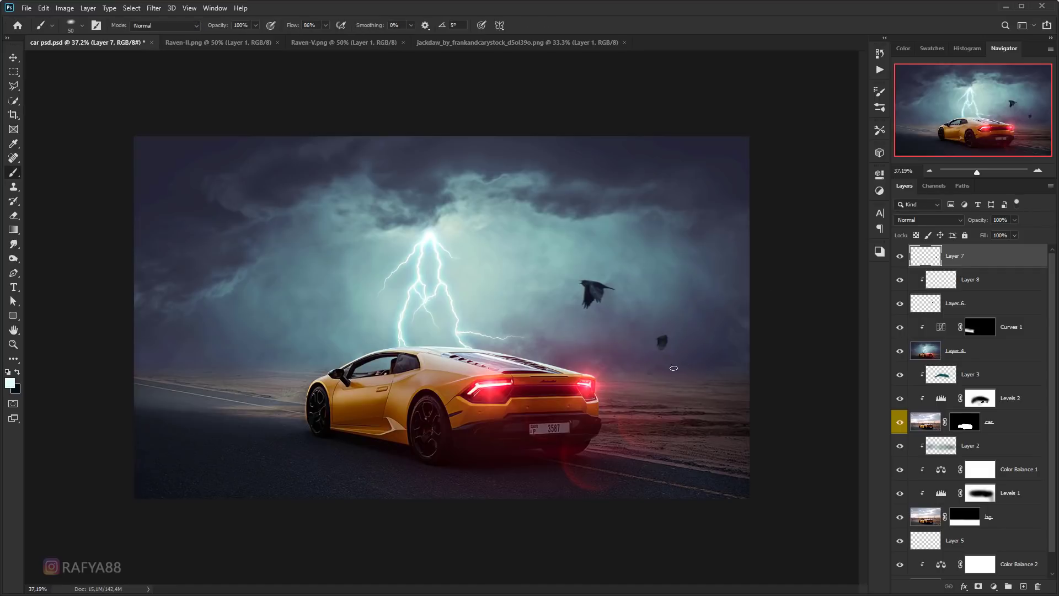
{"action": "scroll", "coordinate": [442, 320], "scroll_direction": "down", "scroll_amount": 3}
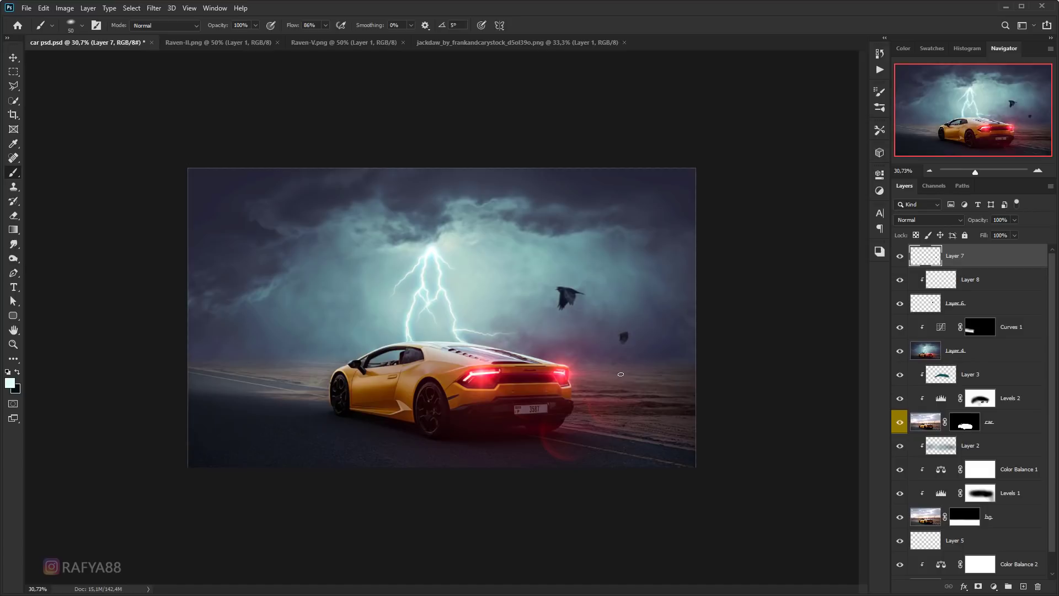
{"action": "scroll", "coordinate": [621, 374], "scroll_direction": "up", "scroll_amount": 3}
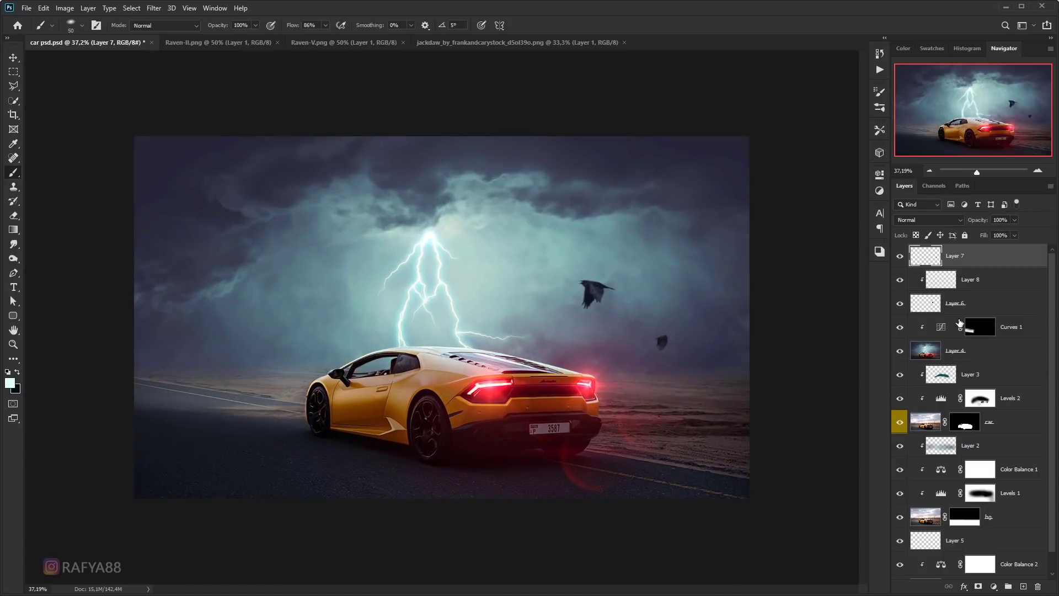
- Add a Curves adjustment layer and pull the blue channel down in the highlights
{"action": "left_click", "coordinate": [993, 586]}
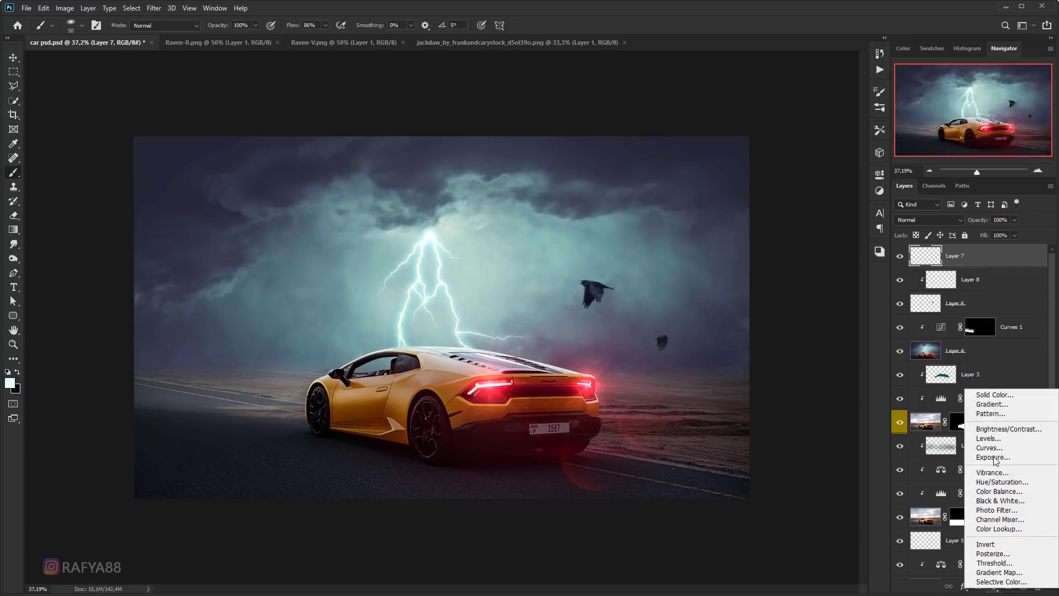
{"action": "left_click", "coordinate": [1009, 449]}
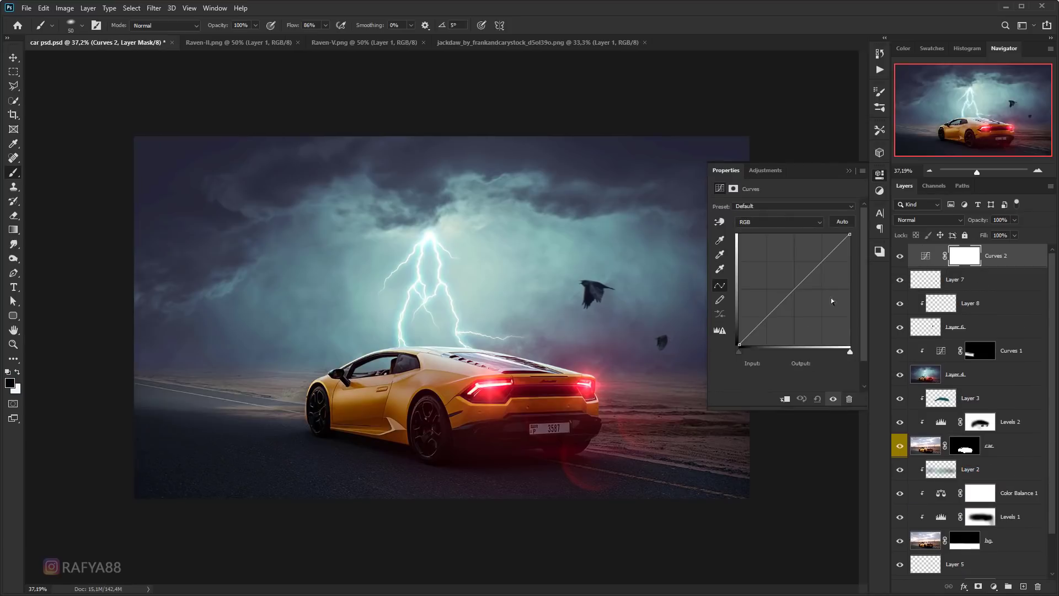
{"action": "left_click", "coordinate": [795, 222]}
{"action": "left_click", "coordinate": [796, 257]}
{"action": "left_click_drag", "start_coordinate": [850, 235], "coordinate": [855, 243]}
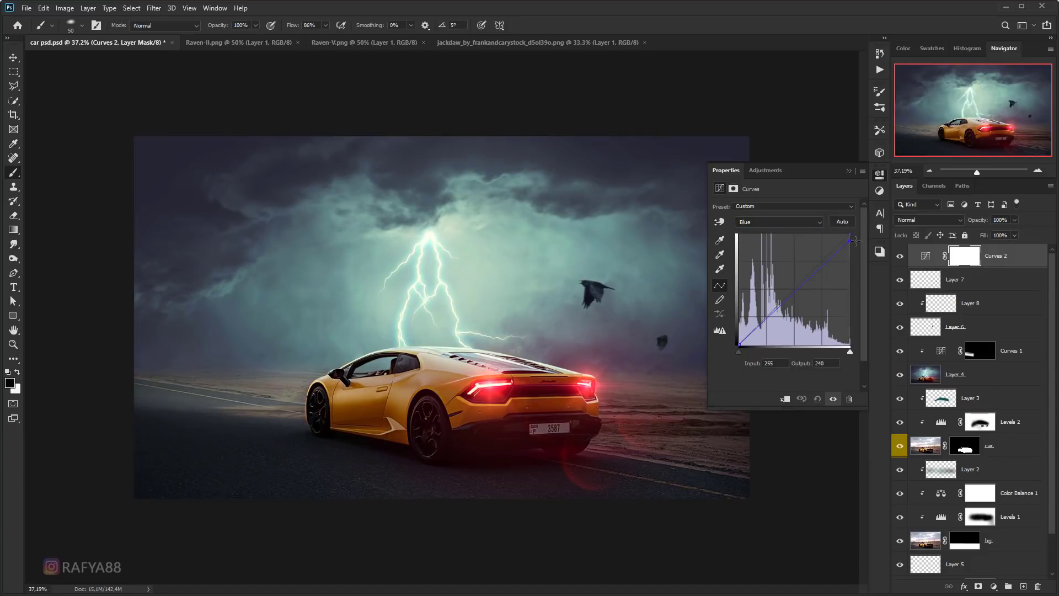
{"action": "left_click", "coordinate": [821, 262]}
{"action": "mouse_move", "coordinate": [849, 242]}
{"action": "left_mouse_down"}
{"action": "mouse_move", "coordinate": [860, 254]}
{"action": "mouse_move", "coordinate": [857, 231]}
{"action": "mouse_move", "coordinate": [866, 243]}
{"action": "left_mouse_up"}
- Lift the red channel's bottom endpoint slightly to tint the shadows red
{"action": "left_click", "coordinate": [778, 222]}
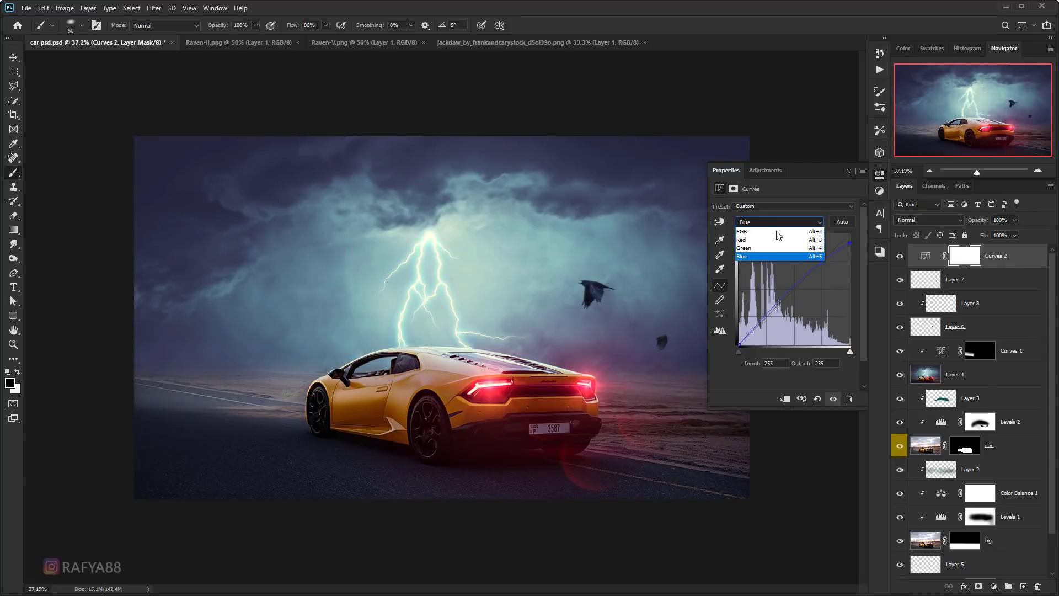
{"action": "mouse_move", "coordinate": [739, 343]}
{"action": "left_mouse_down"}
{"action": "mouse_move", "coordinate": [737, 333]}
{"action": "mouse_move", "coordinate": [735, 349]}
{"action": "mouse_move", "coordinate": [730, 340]}
{"action": "left_mouse_up"}
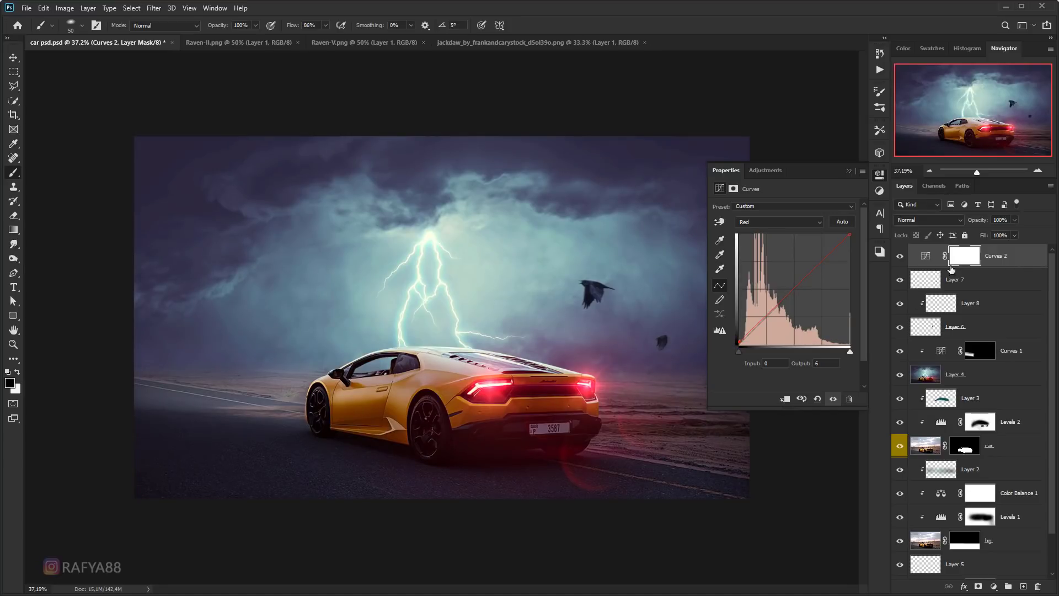
{"action": "left_click", "coordinate": [900, 257]}
{"action": "left_click", "coordinate": [849, 170]}
{"action": "scroll", "coordinate": [528, 271], "scroll_direction": "down", "scroll_amount": 3}
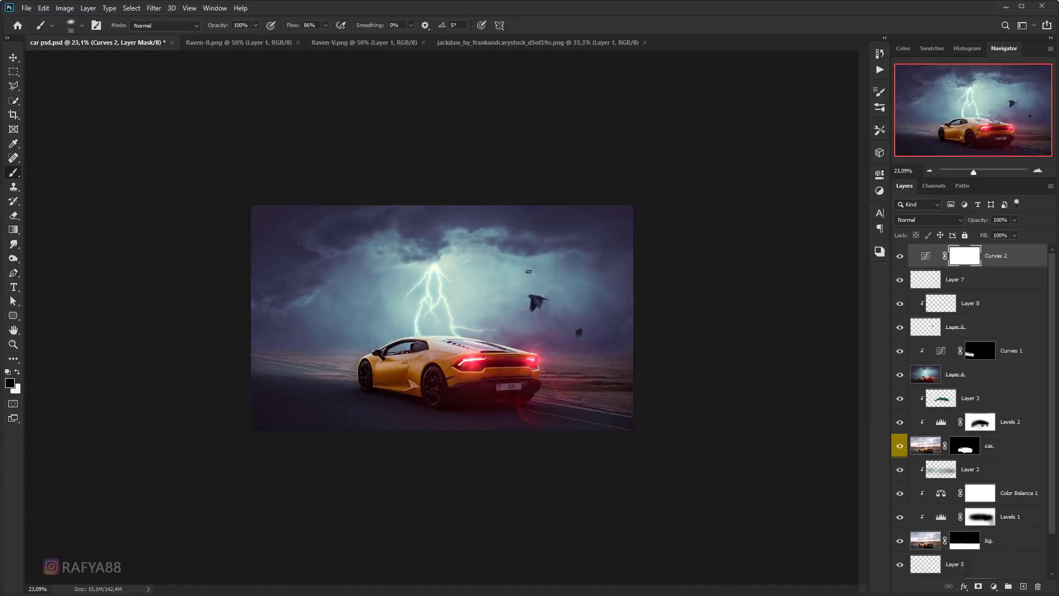